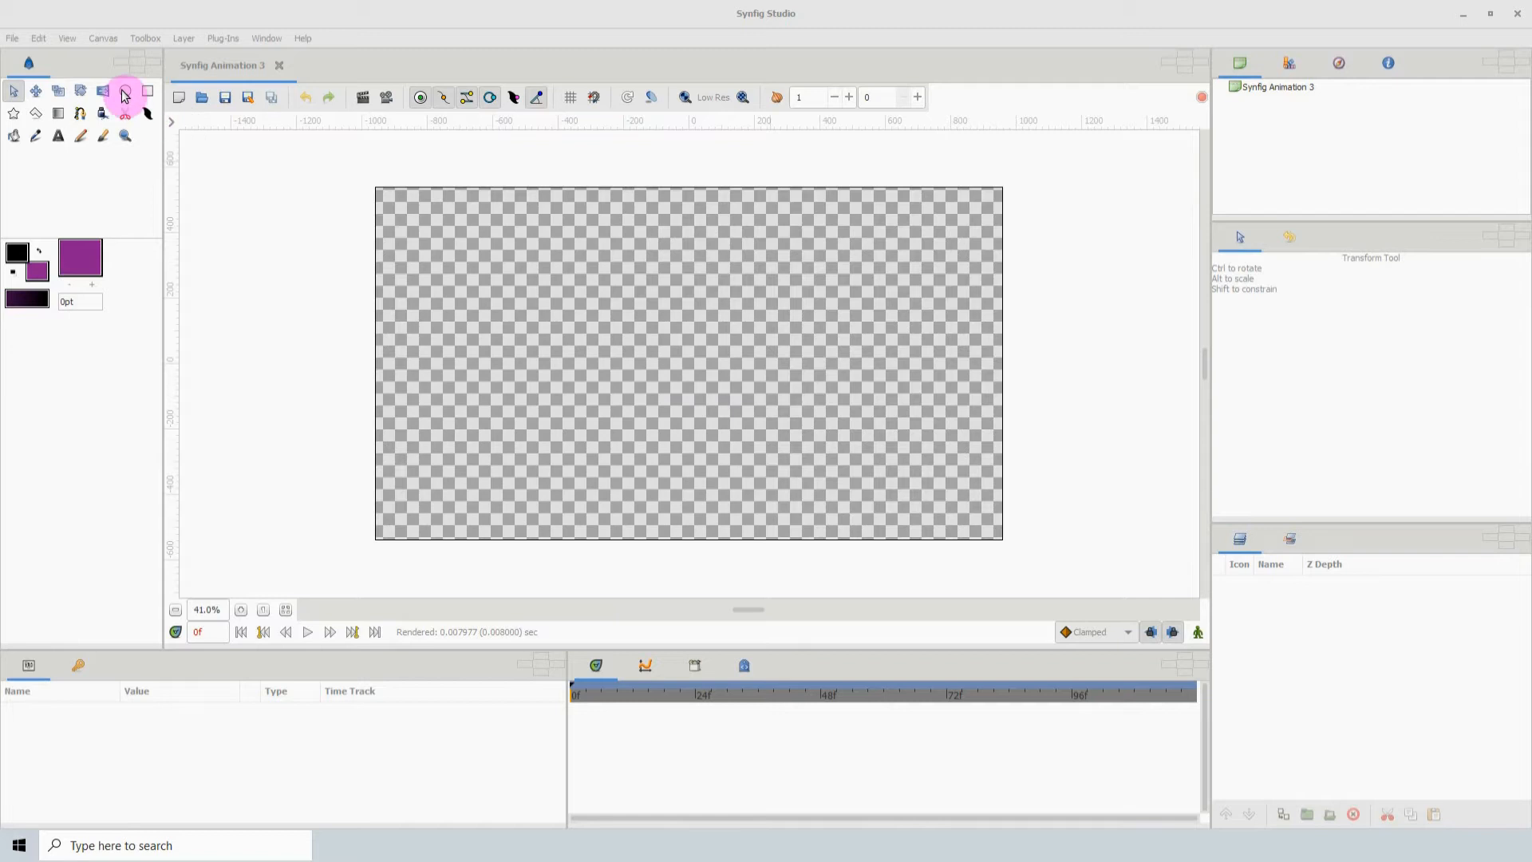
- Draw a purple circle with a radius of about 134 px left of the canvas centre, using the Circle Layer type
left_click(124, 94)
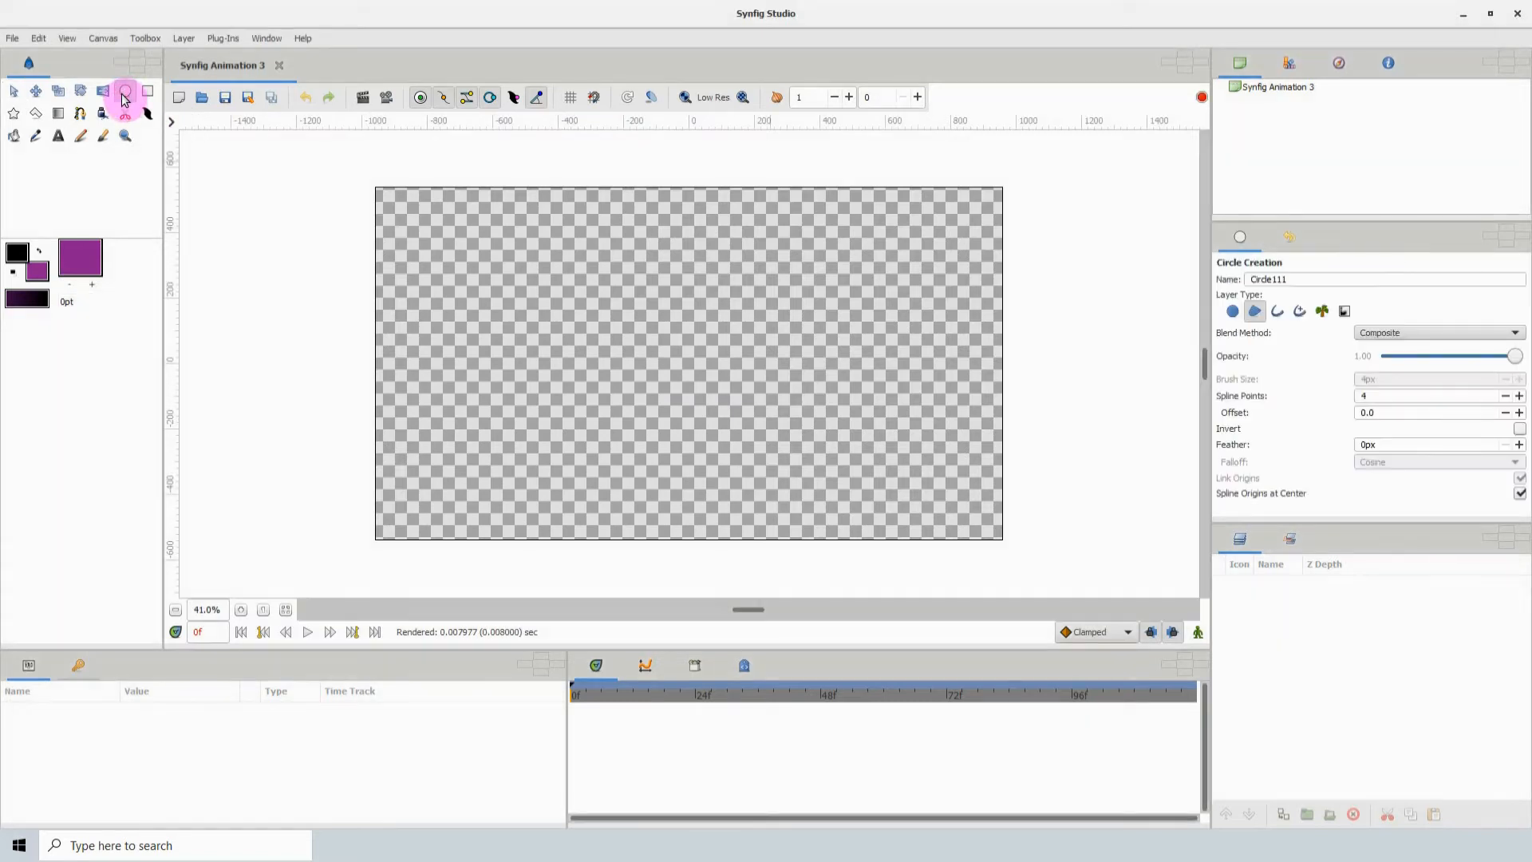
left_click(1233, 312)
left_click(1255, 311)
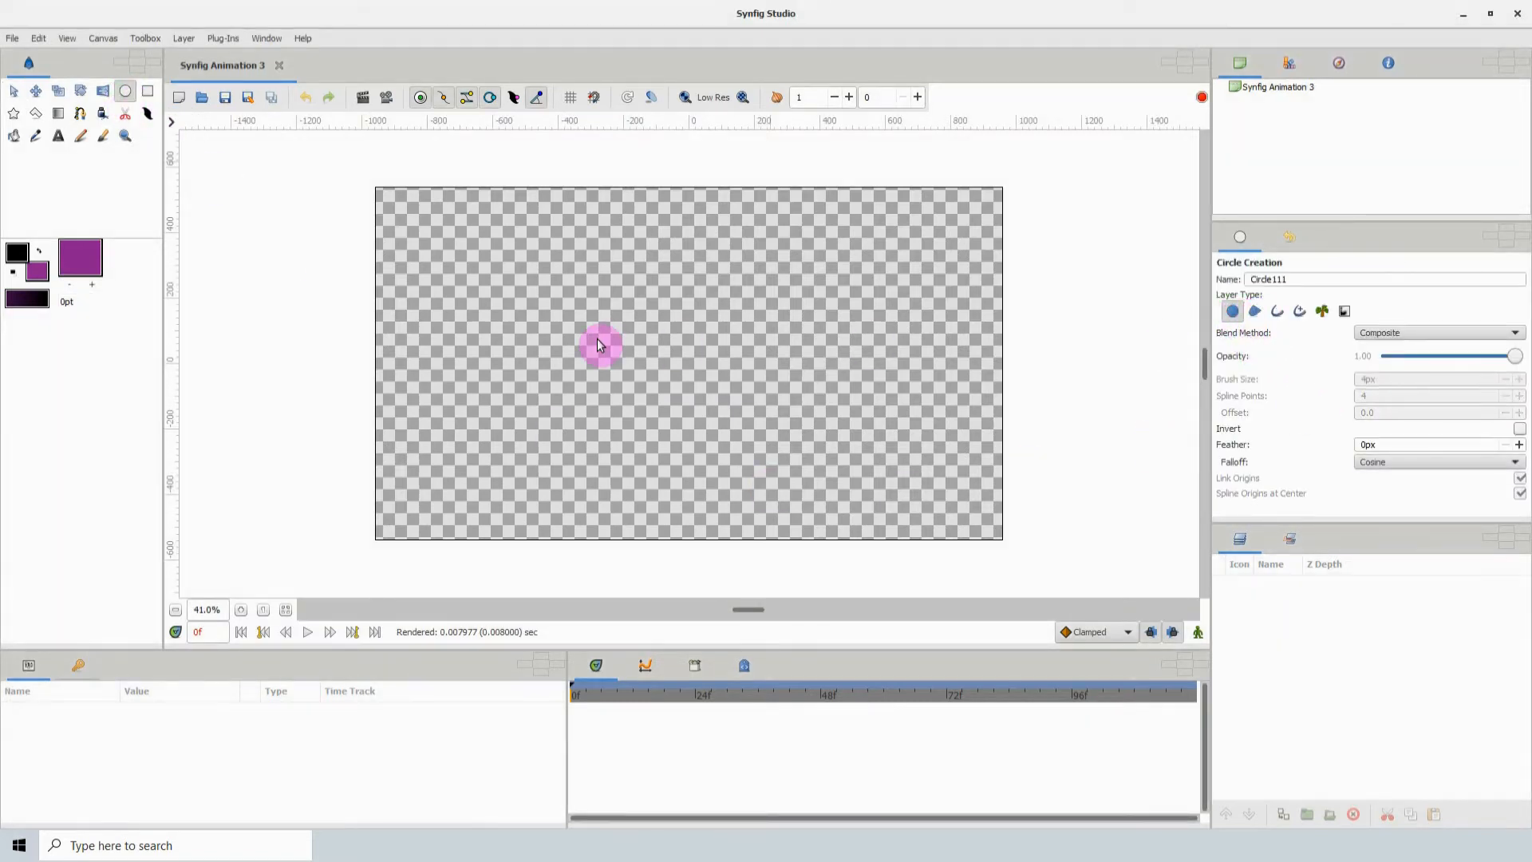
left_click_drag(619, 334, 662, 419)
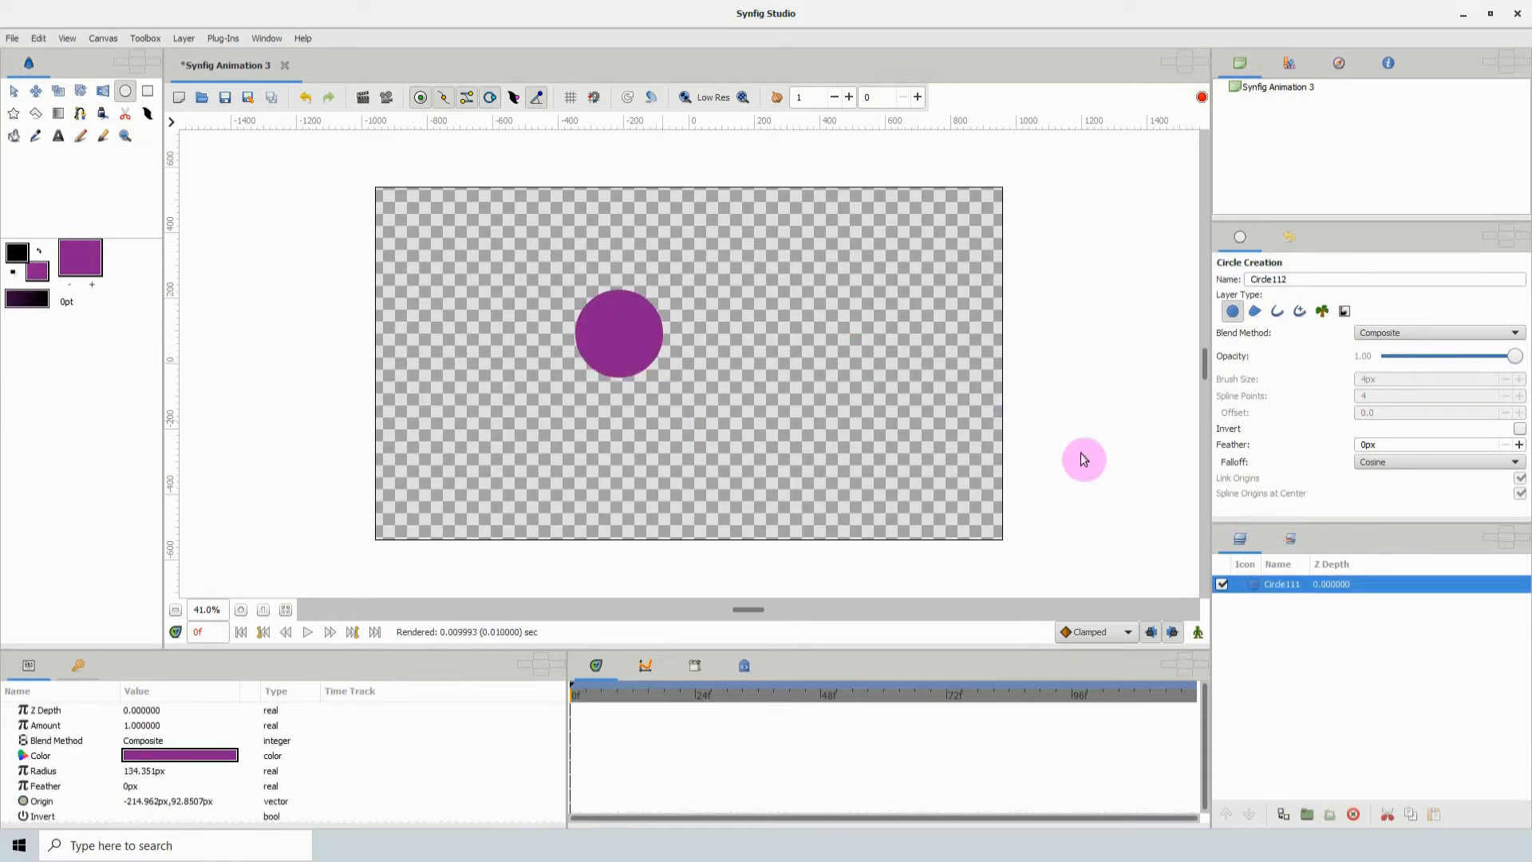
- Turn on animate editing mode and move the circle to the canvas's left edge at frame 0
left_click(1198, 634)
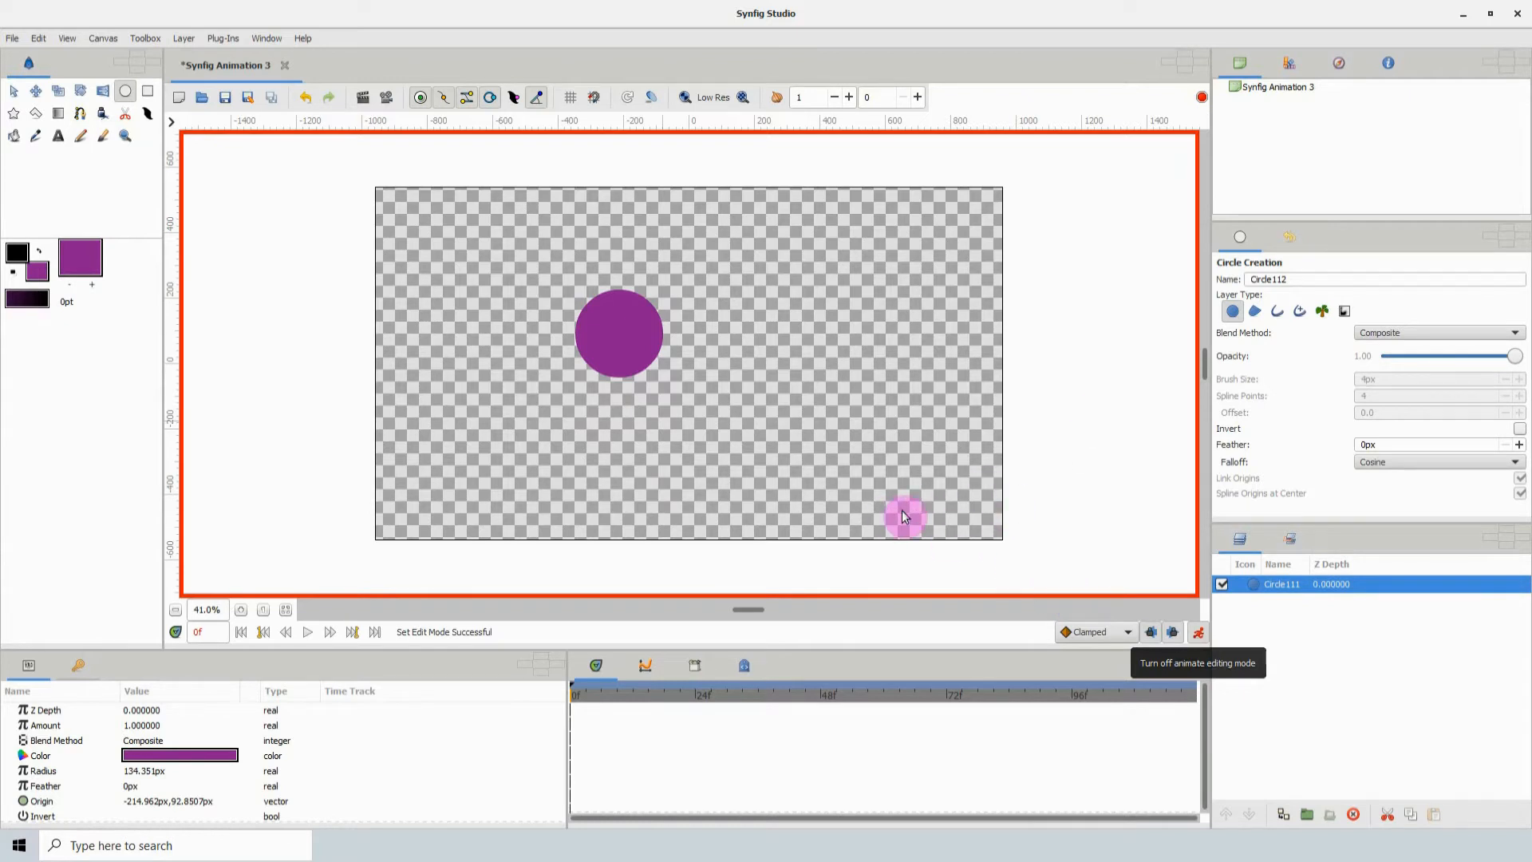
left_click(77, 665)
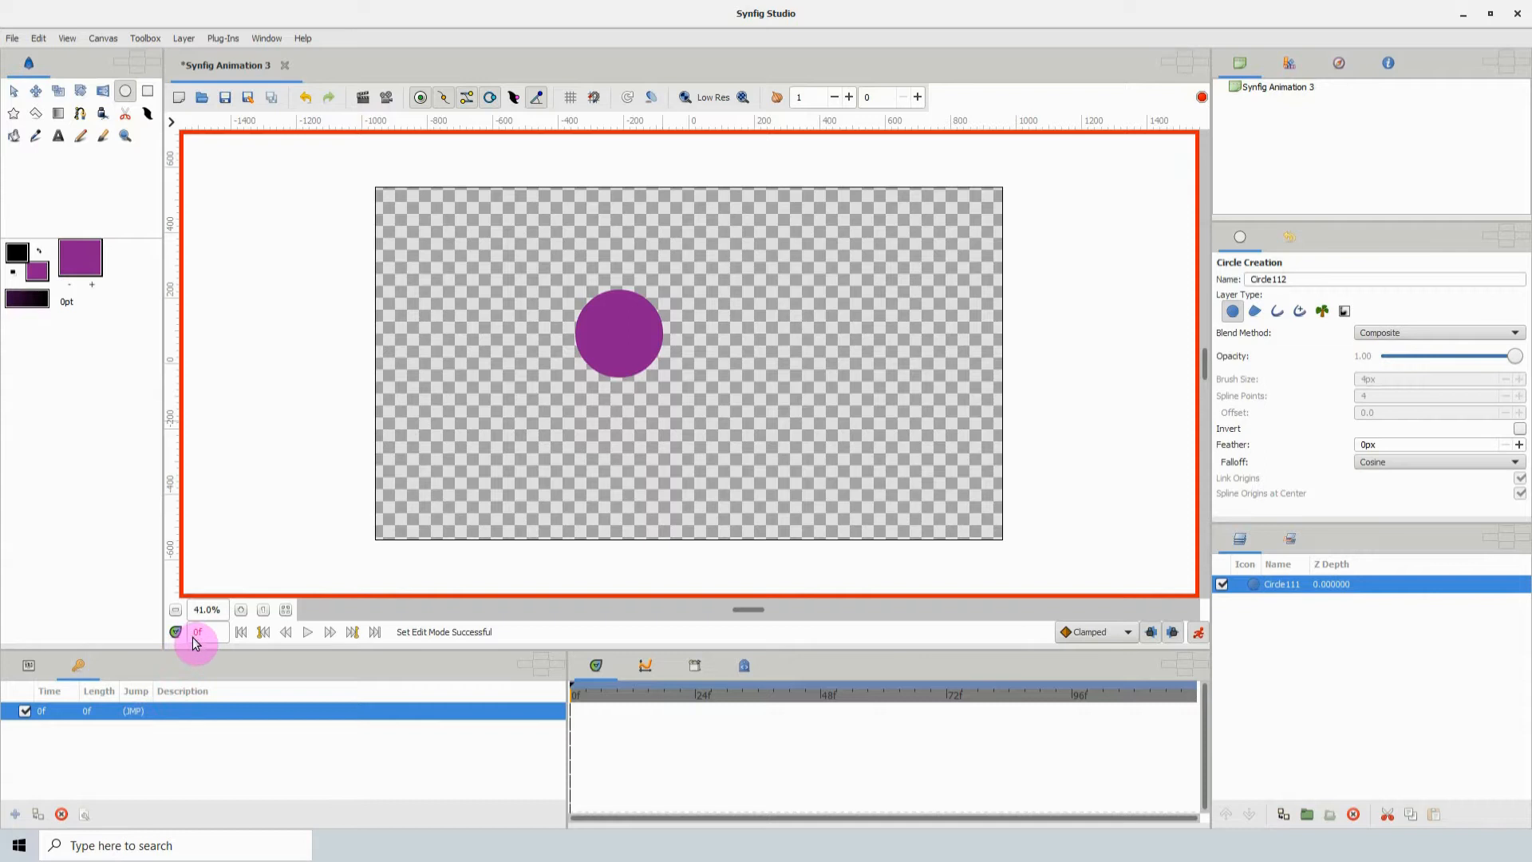
left_click(14, 91)
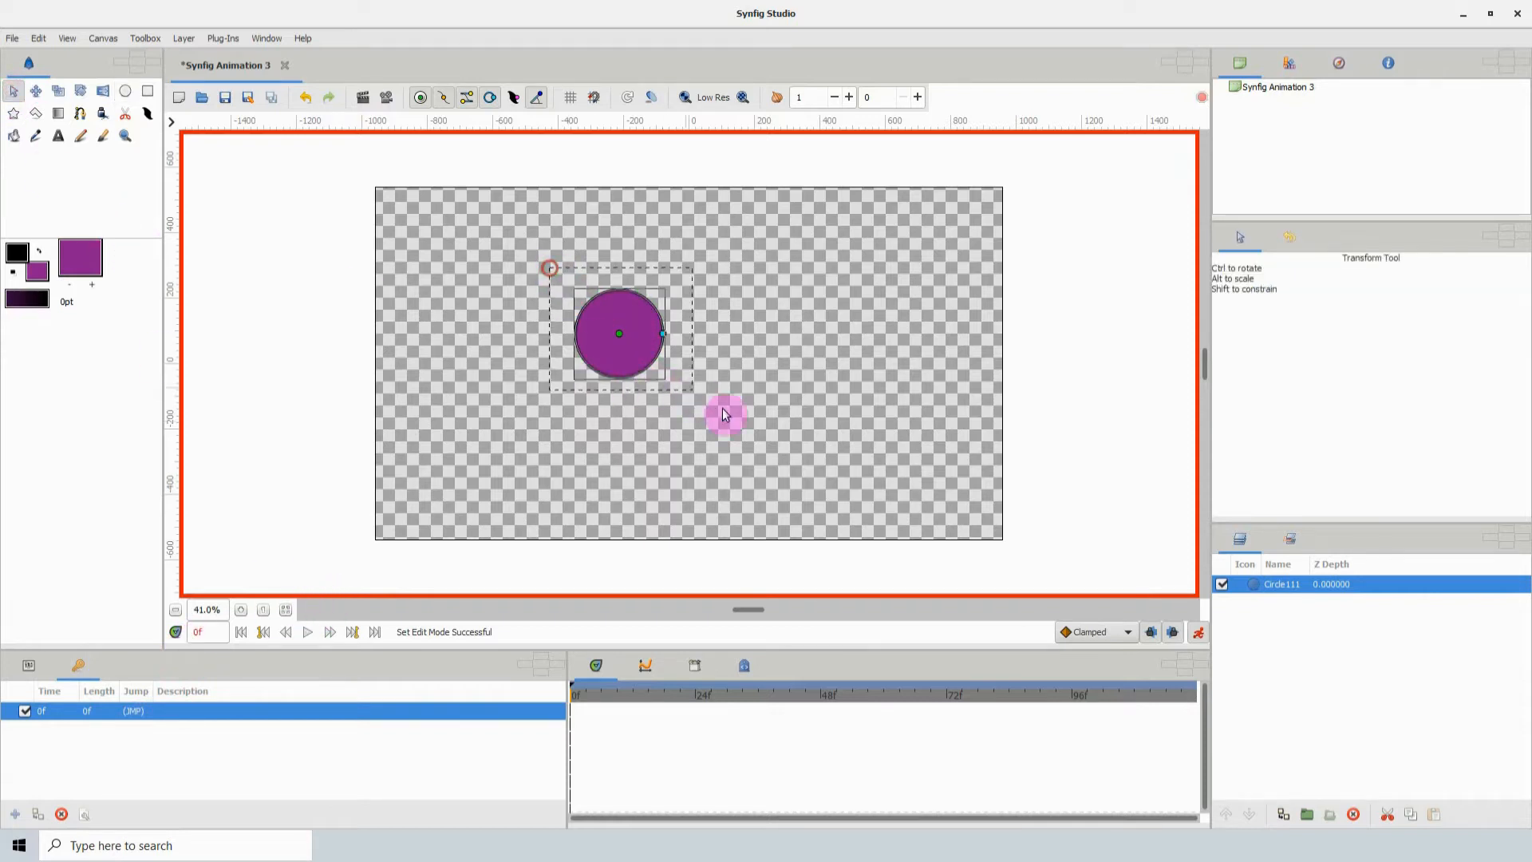
left_click_drag(622, 337, 424, 374)
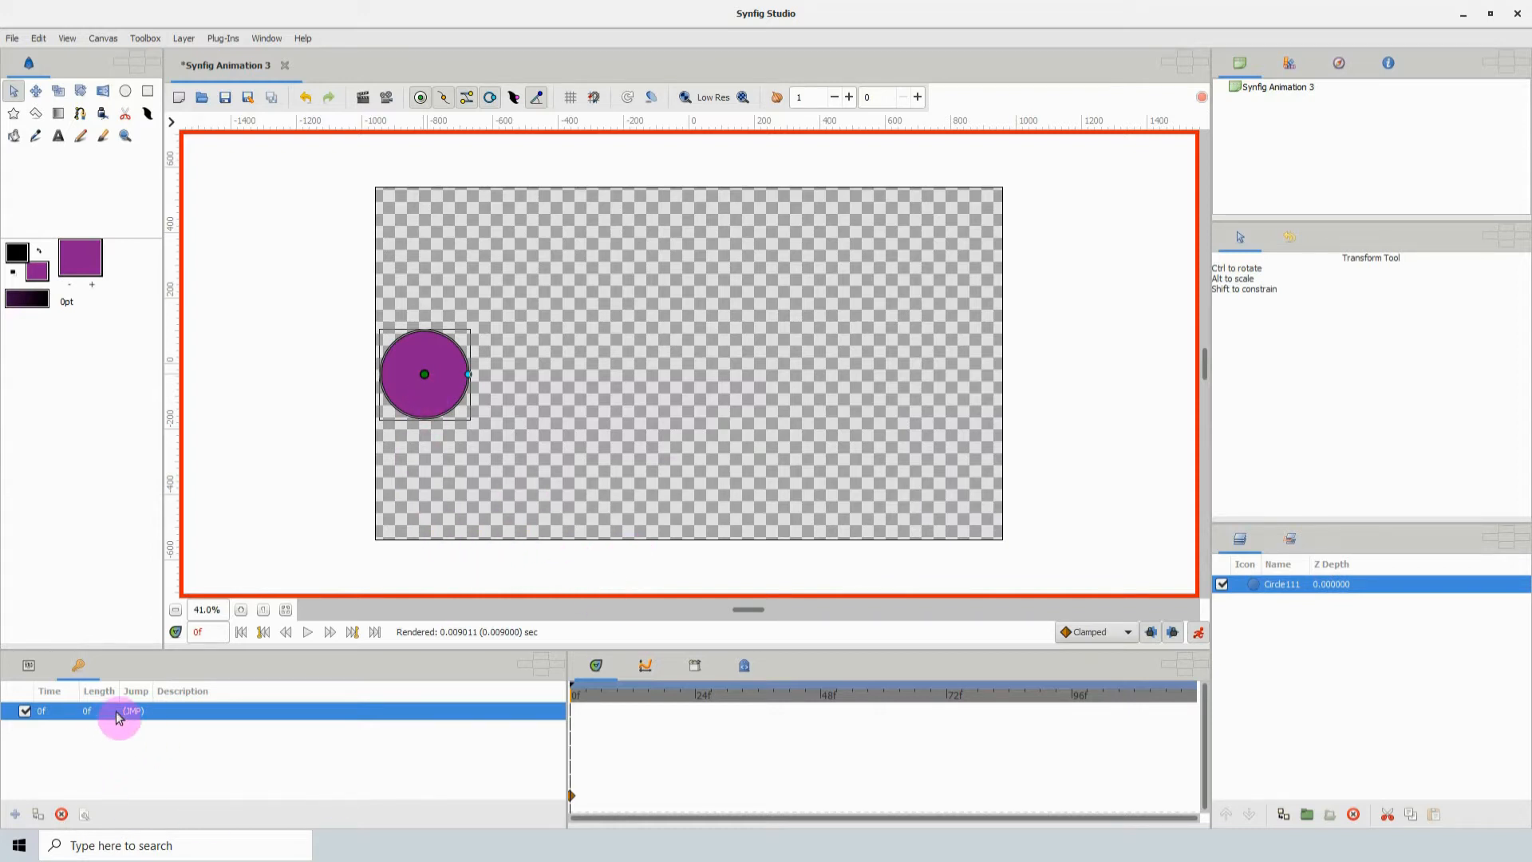
- Add a keyframe at frame 24 with the circle moved to the canvas's right edge, and play the motion back
left_click(602, 699)
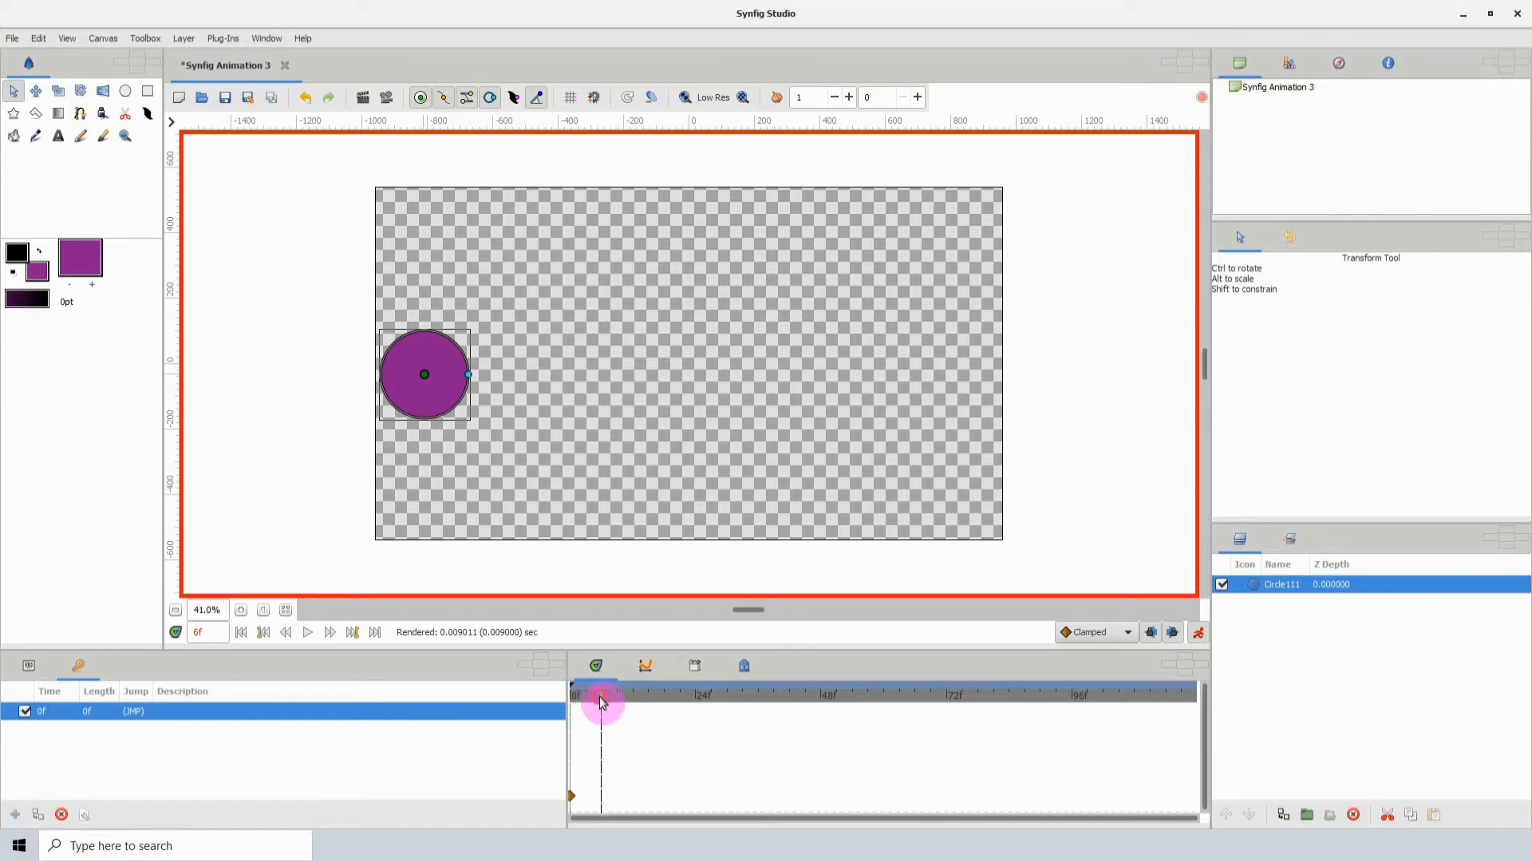
left_click_drag(602, 701, 698, 694)
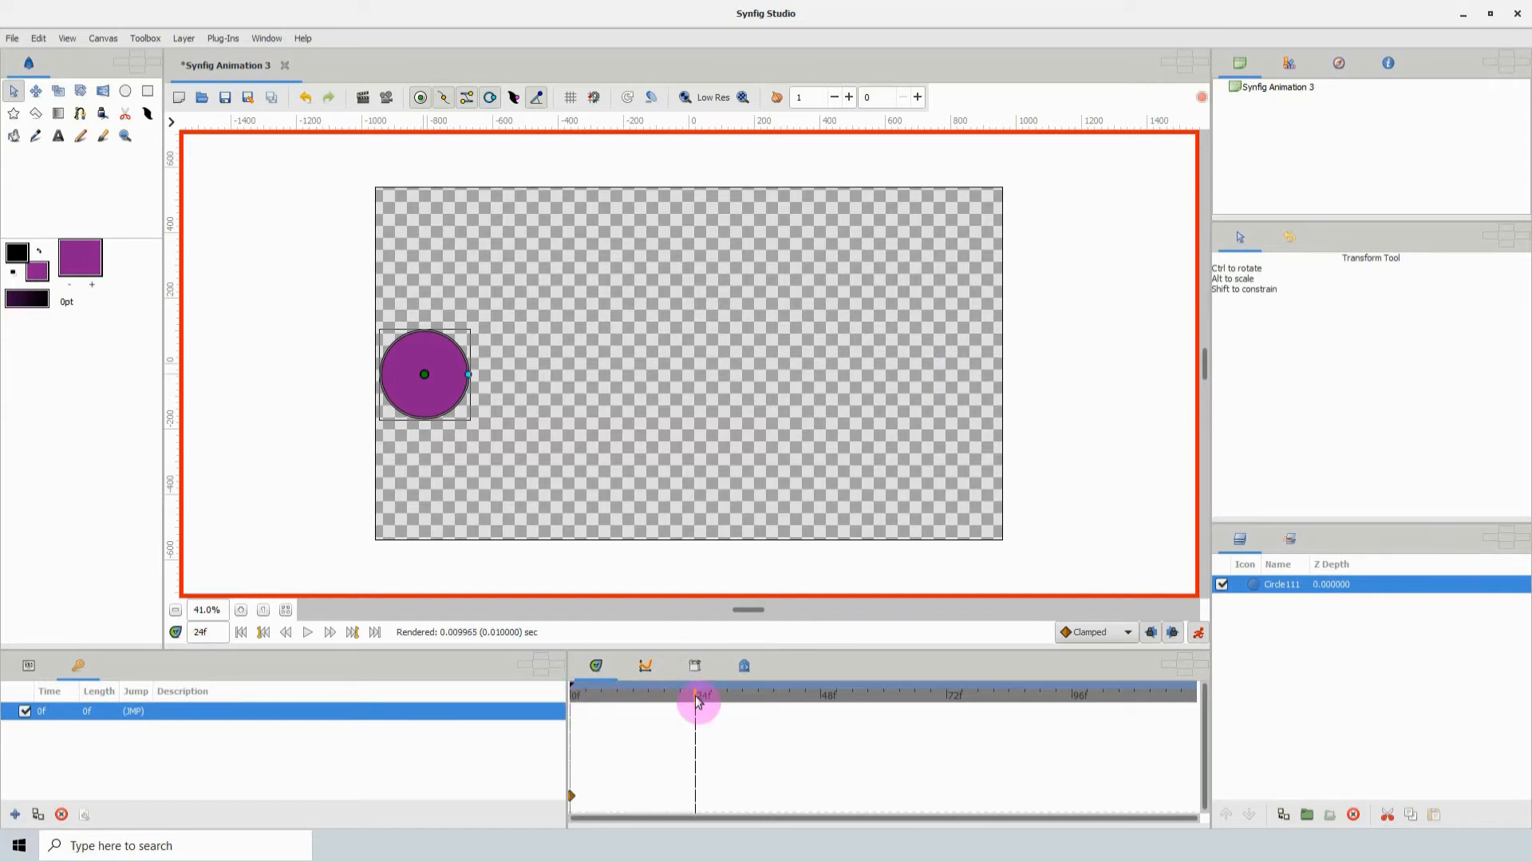
left_click(16, 815)
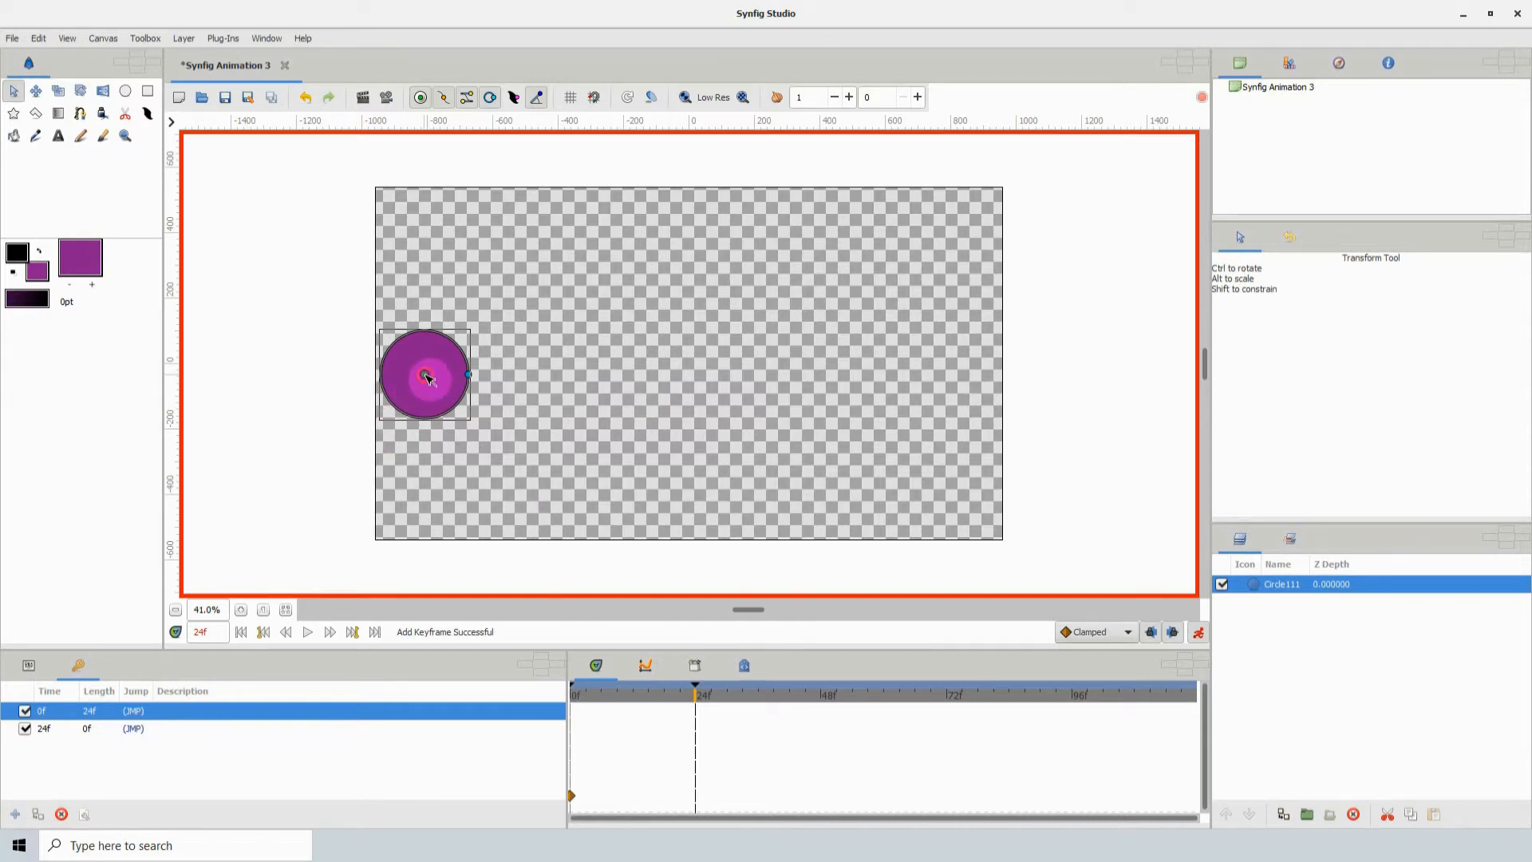
left_click_drag(428, 379, 939, 397)
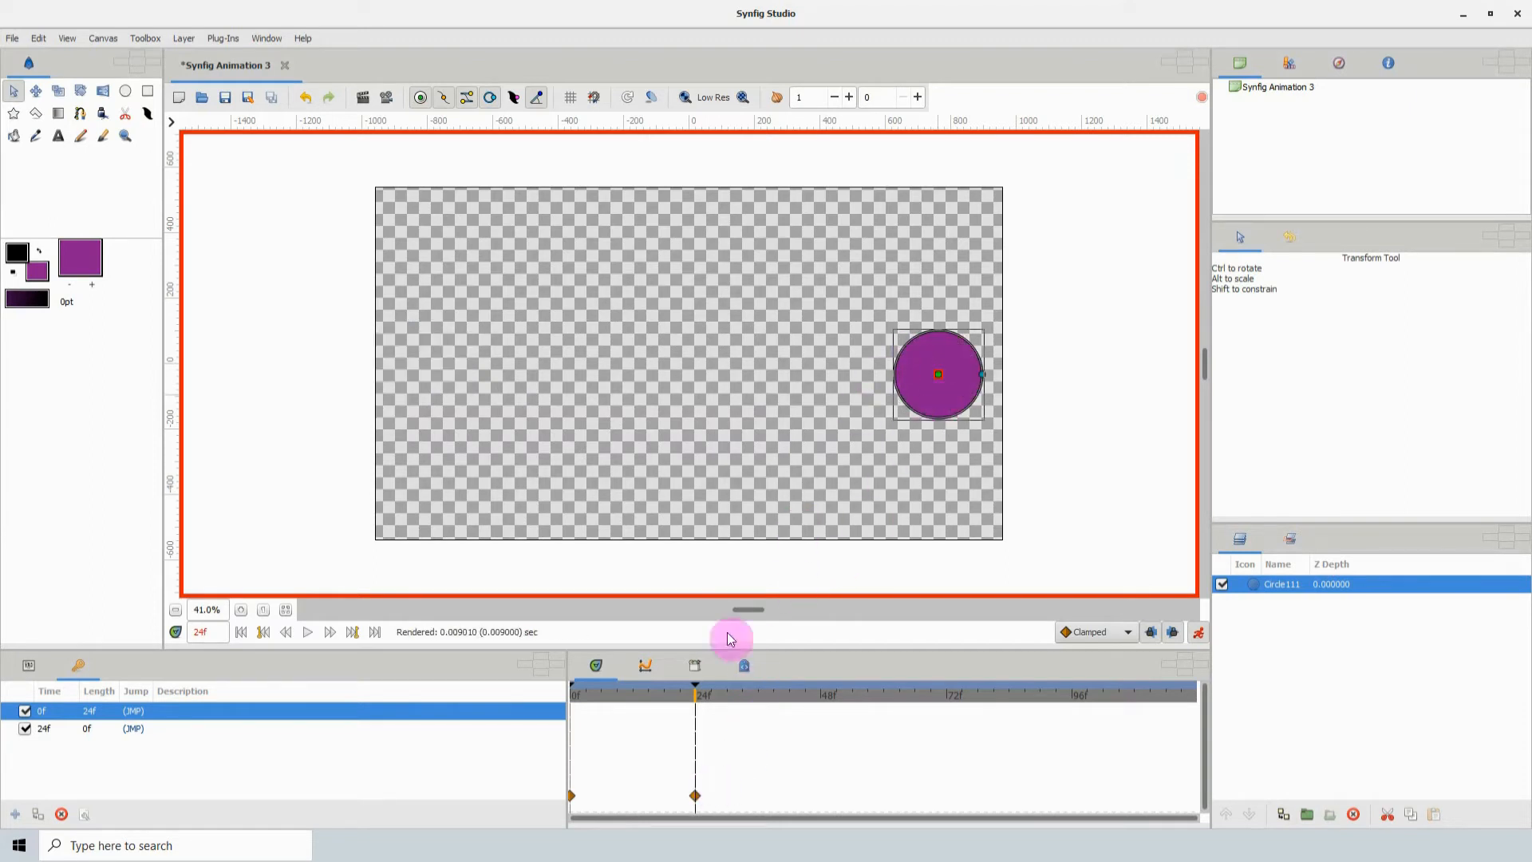
left_click_drag(677, 692, 450, 672)
left_click(307, 632)
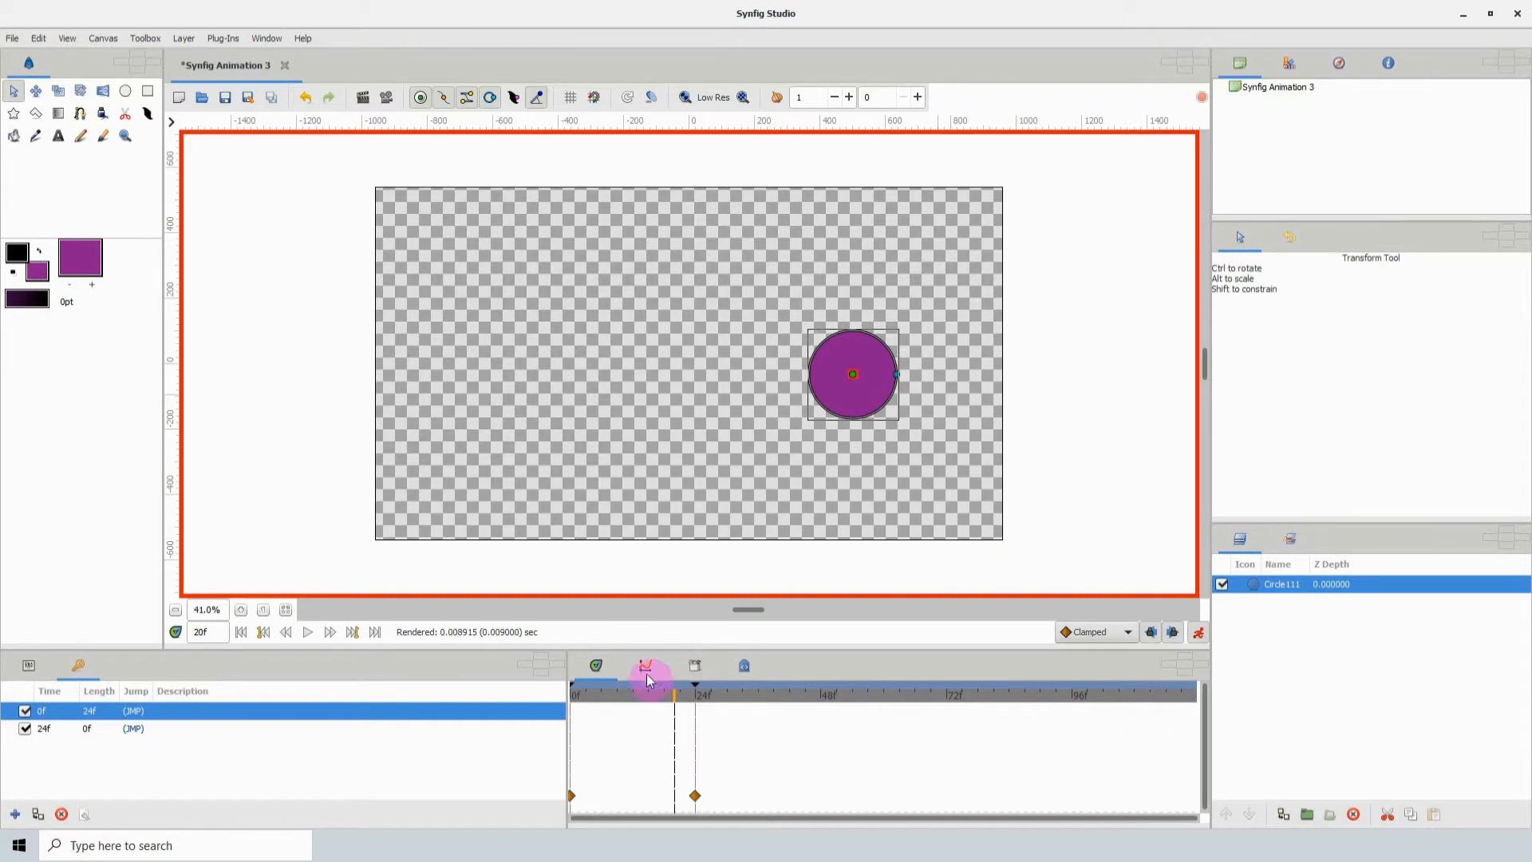
- Set the canvas end time to 25f in the canvas time settings and play the shortened animation
left_click(146, 39)
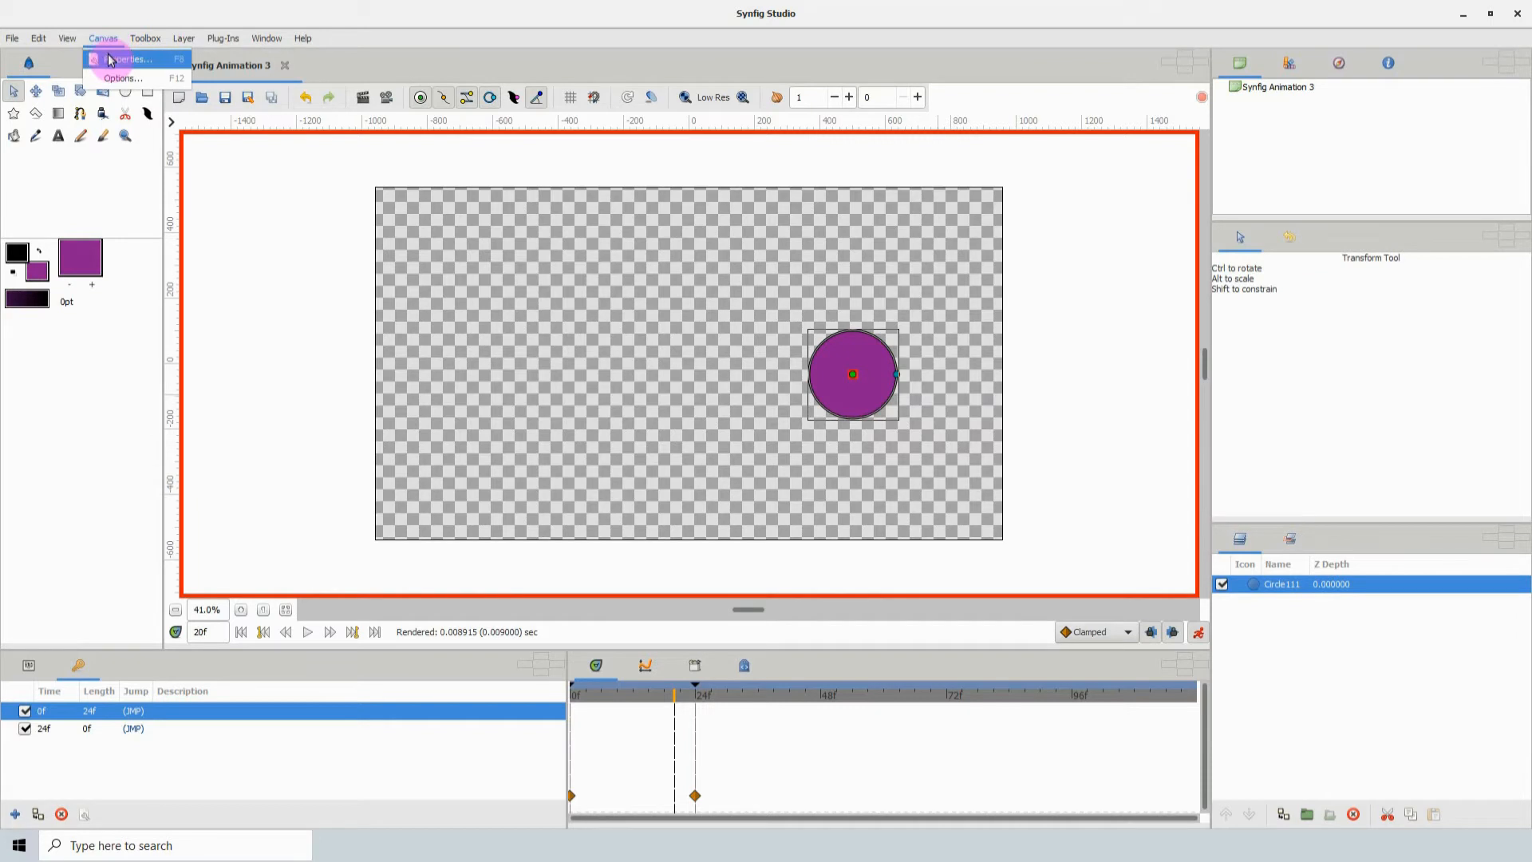
left_click(112, 60)
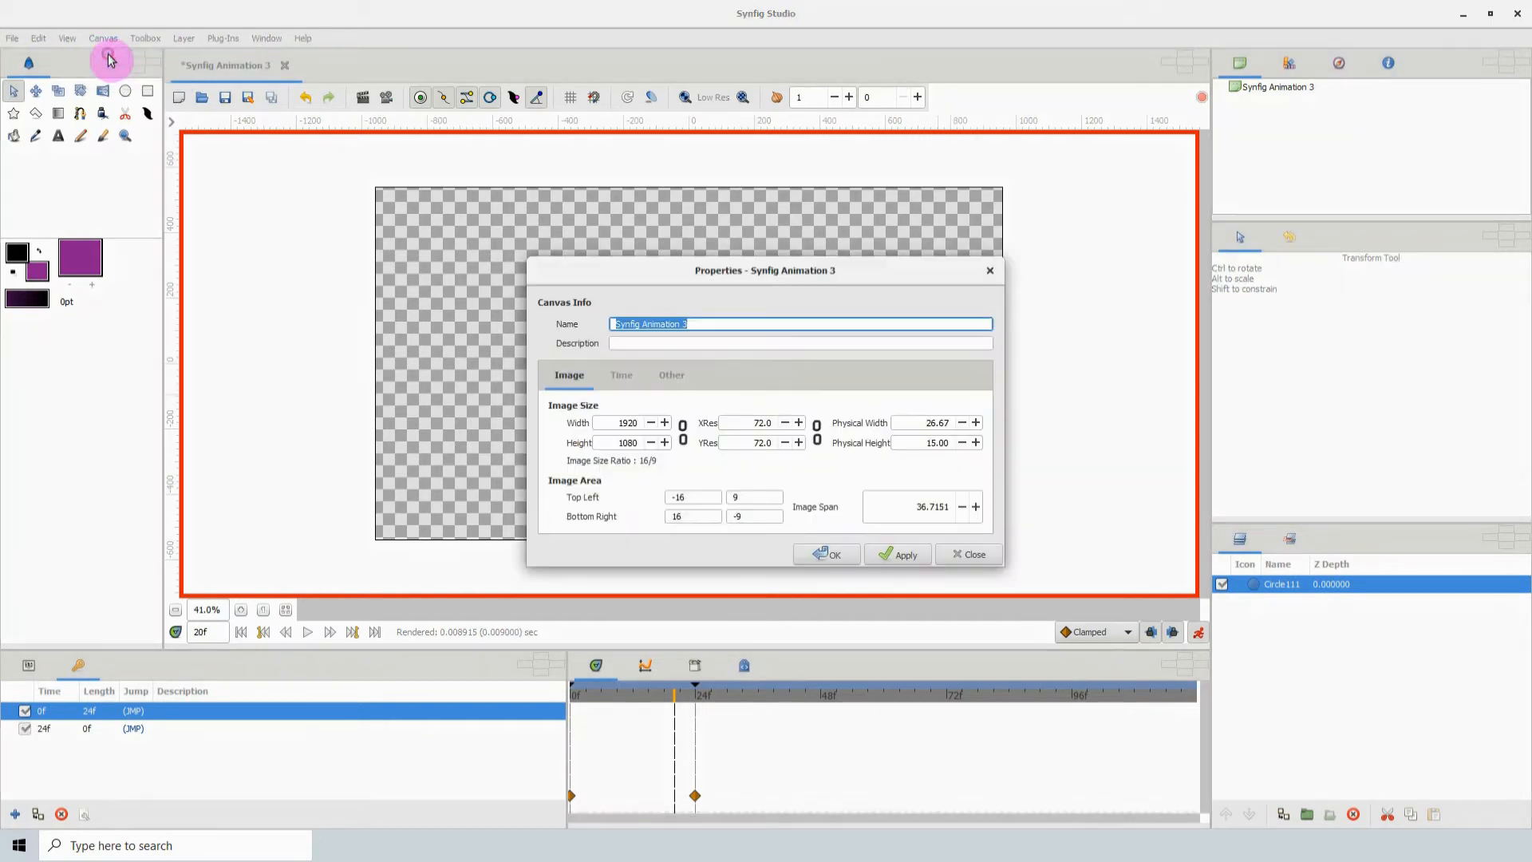
left_click(622, 375)
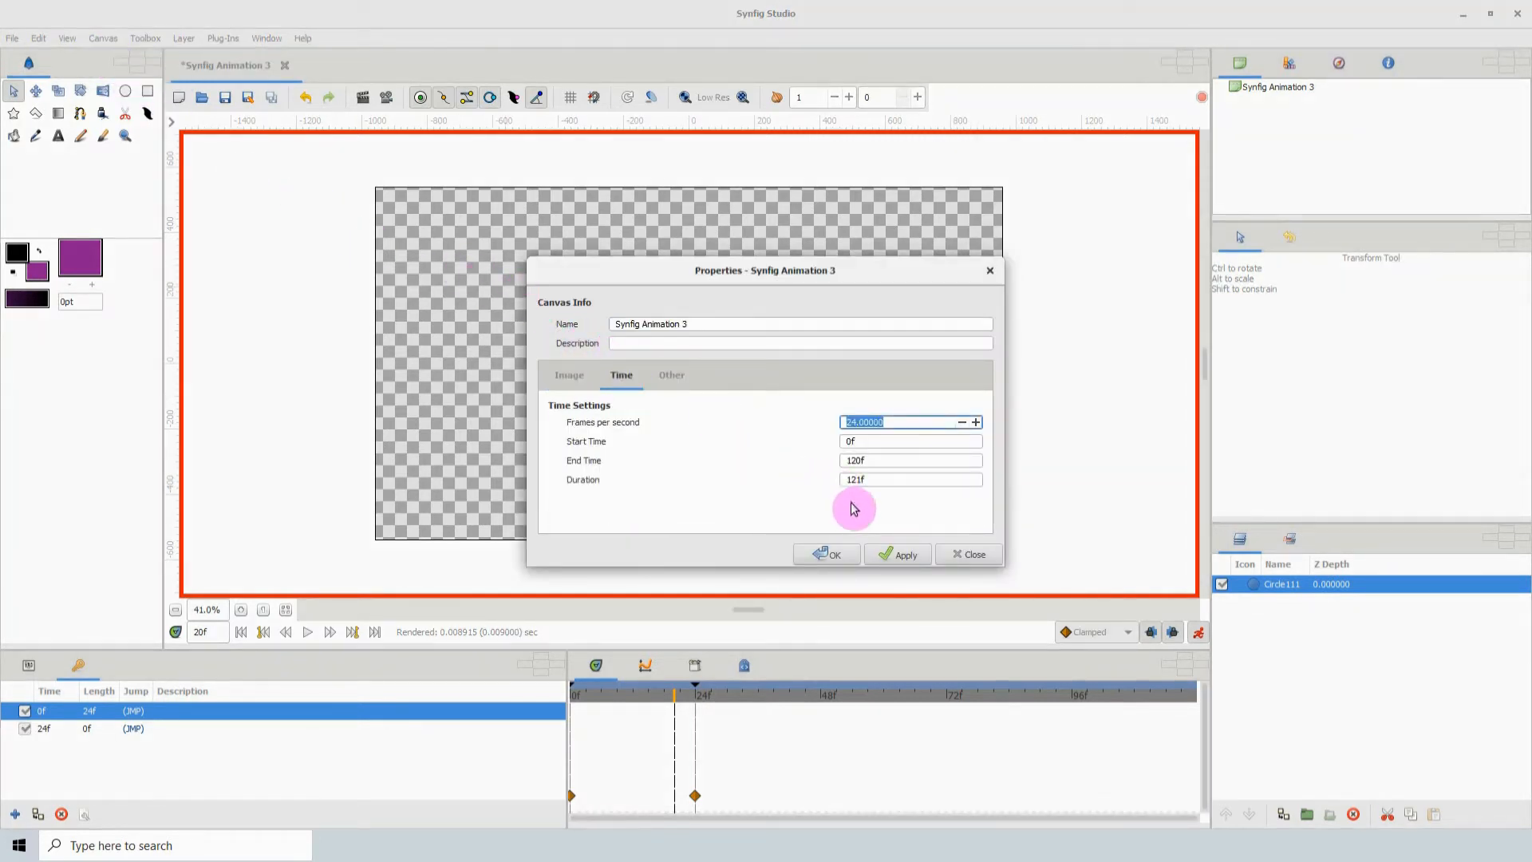
left_click(881, 479)
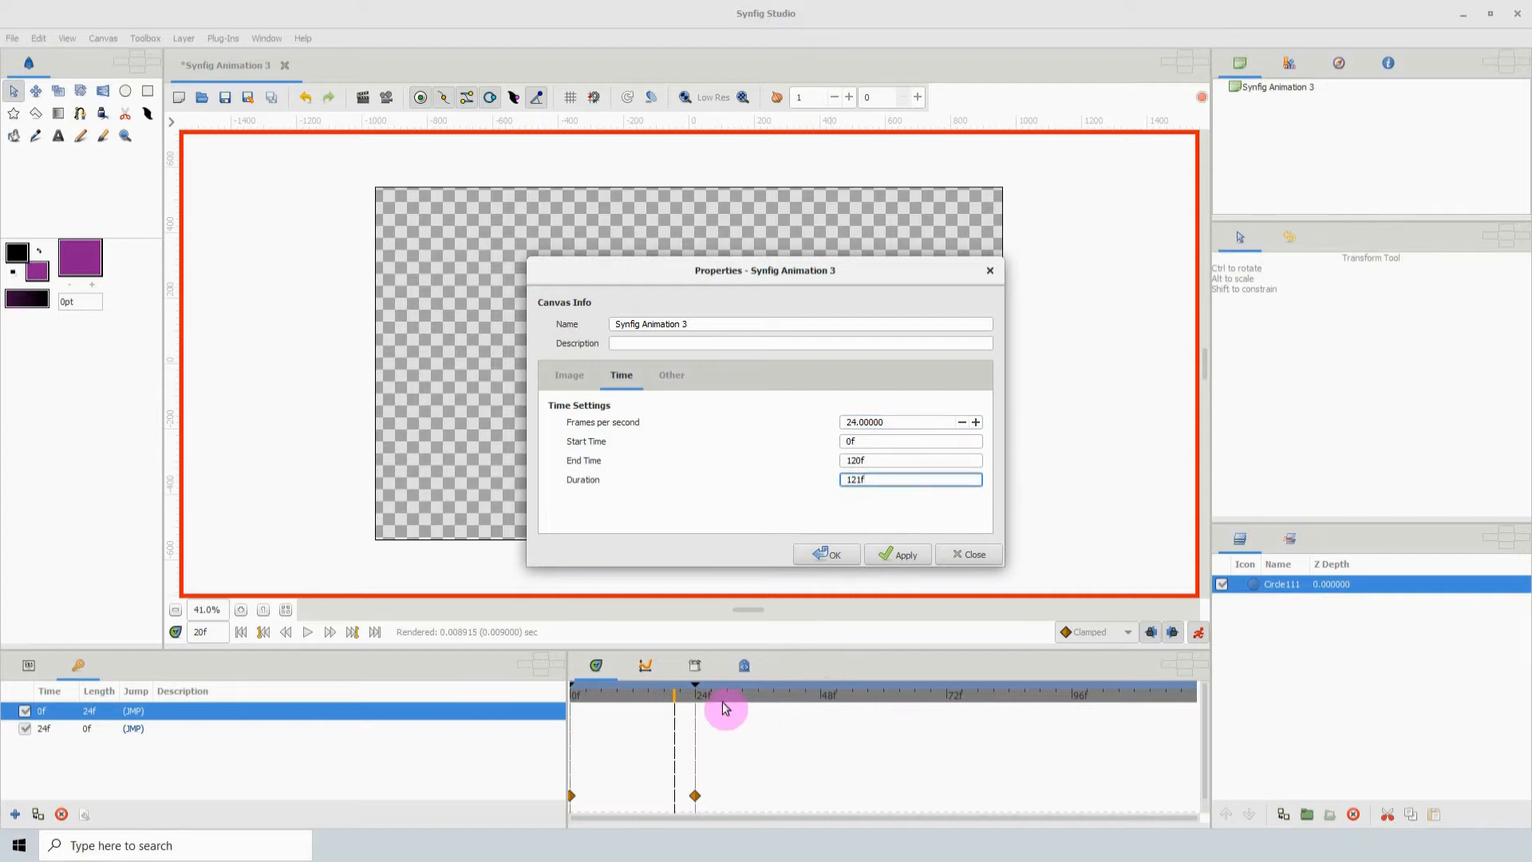
left_click(875, 459)
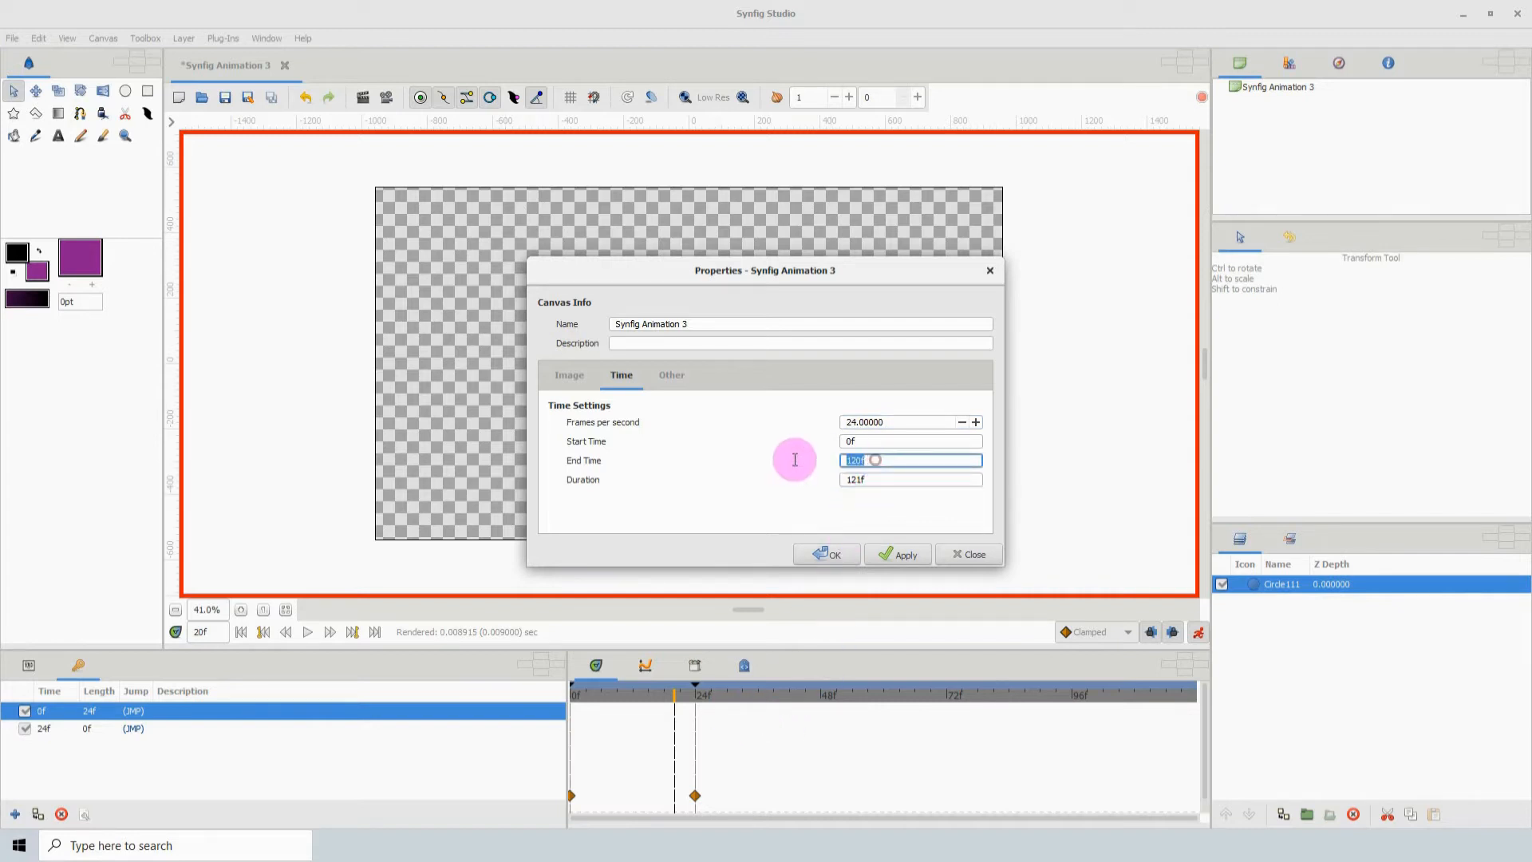
key("Num_Lock")
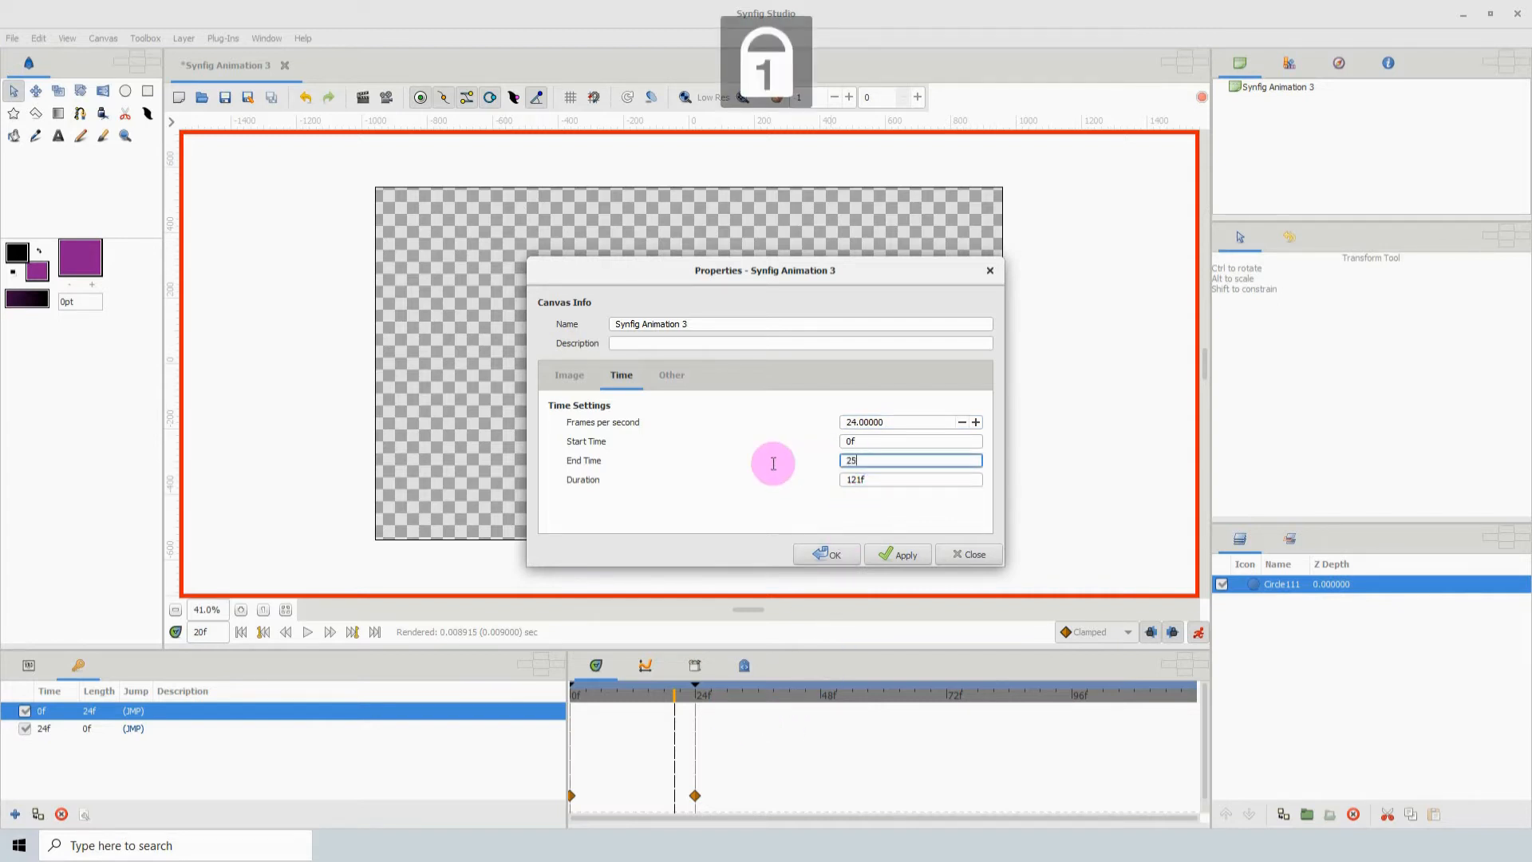
type("25")
left_click(875, 482)
left_click(895, 552)
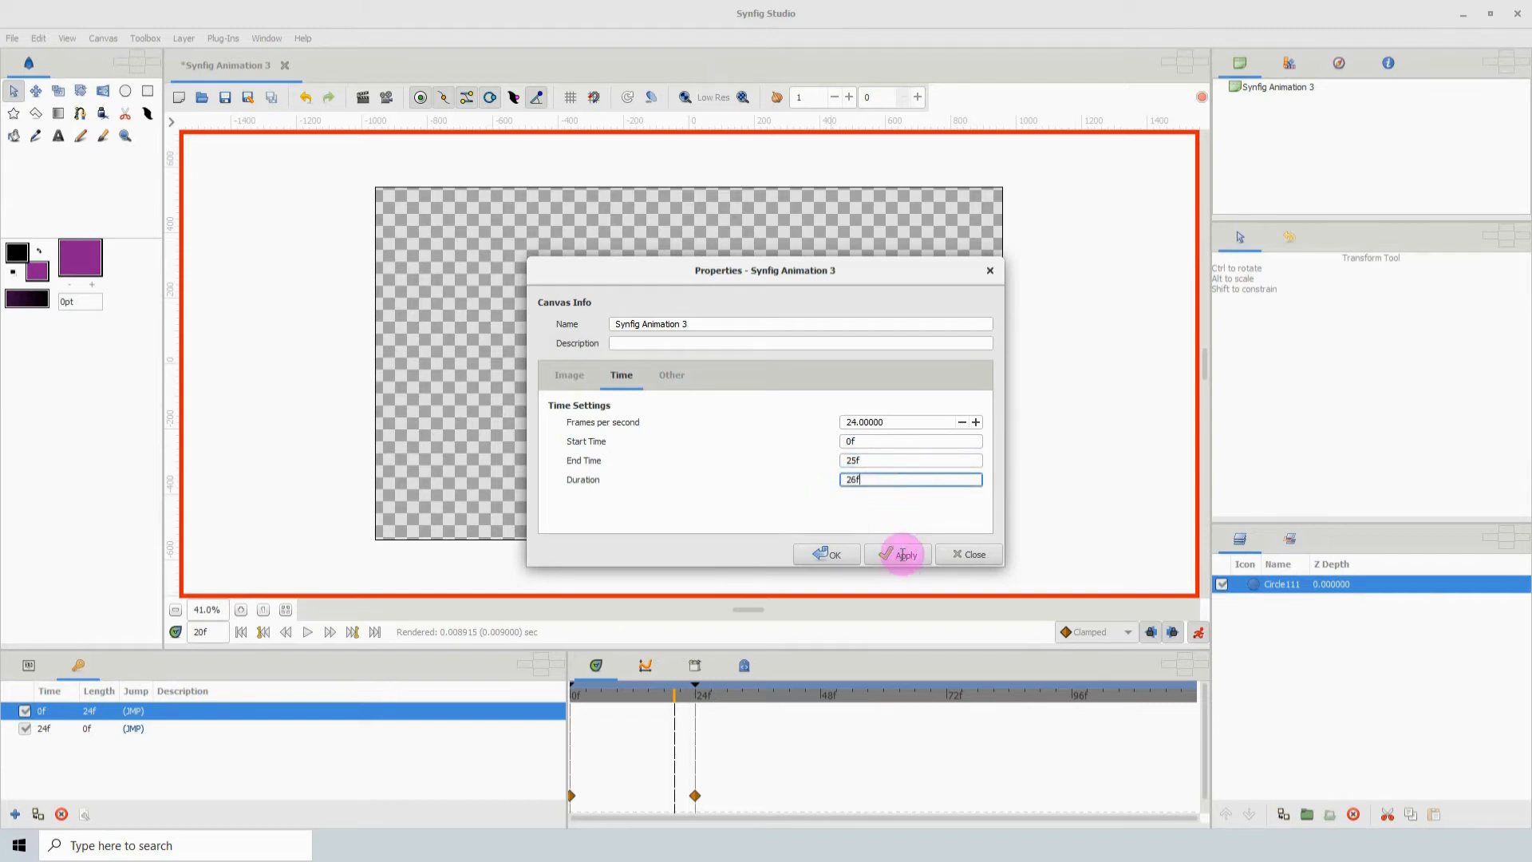
left_click(846, 555)
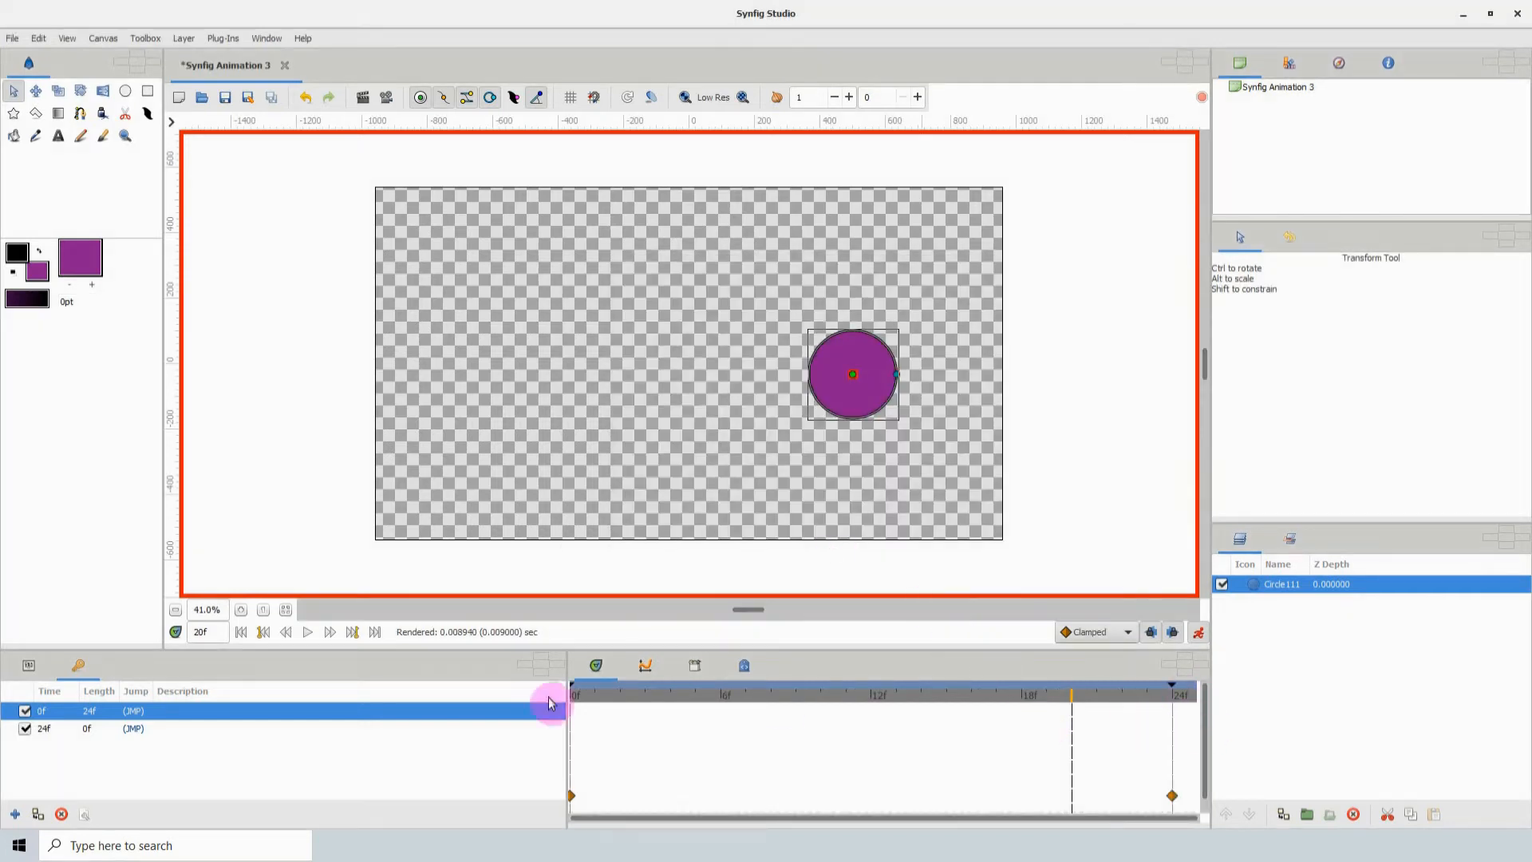
left_click(308, 632)
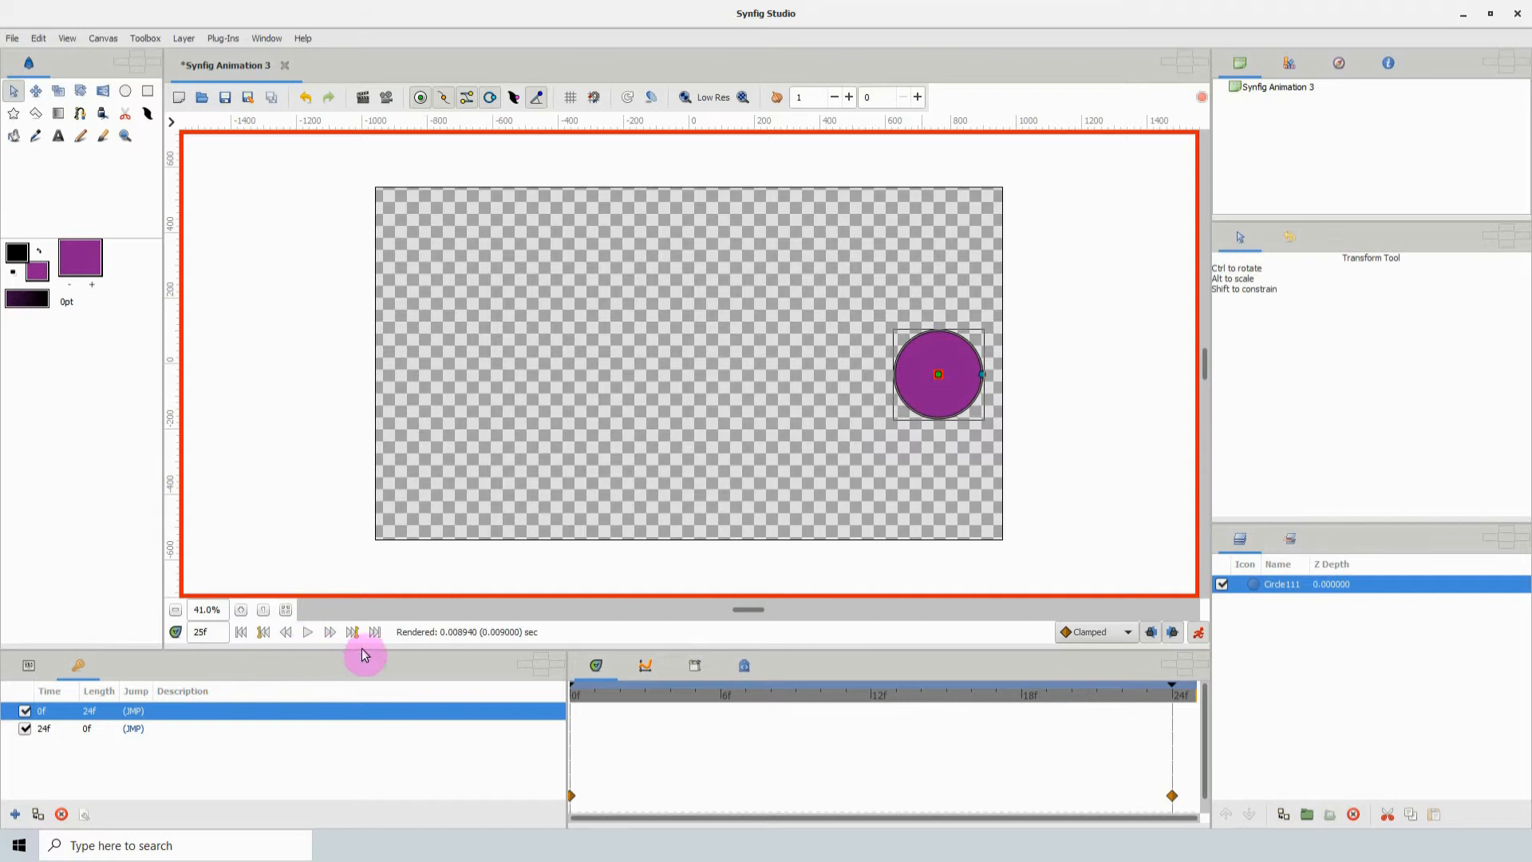
left_click(308, 634)
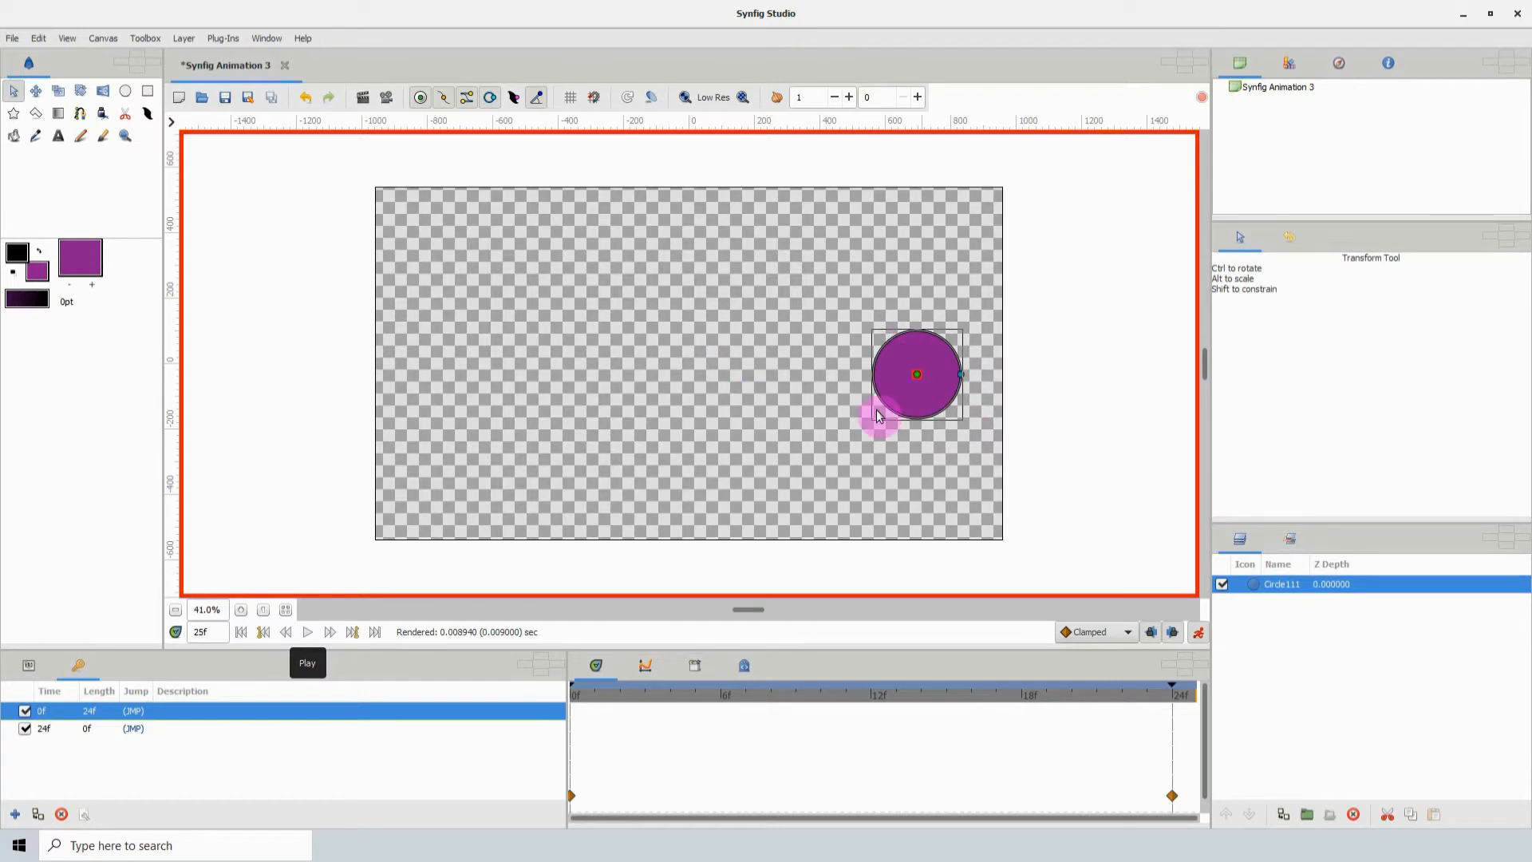
- Render a preview of the animation with quality 1.00 and 24 FPS
left_click(387, 98)
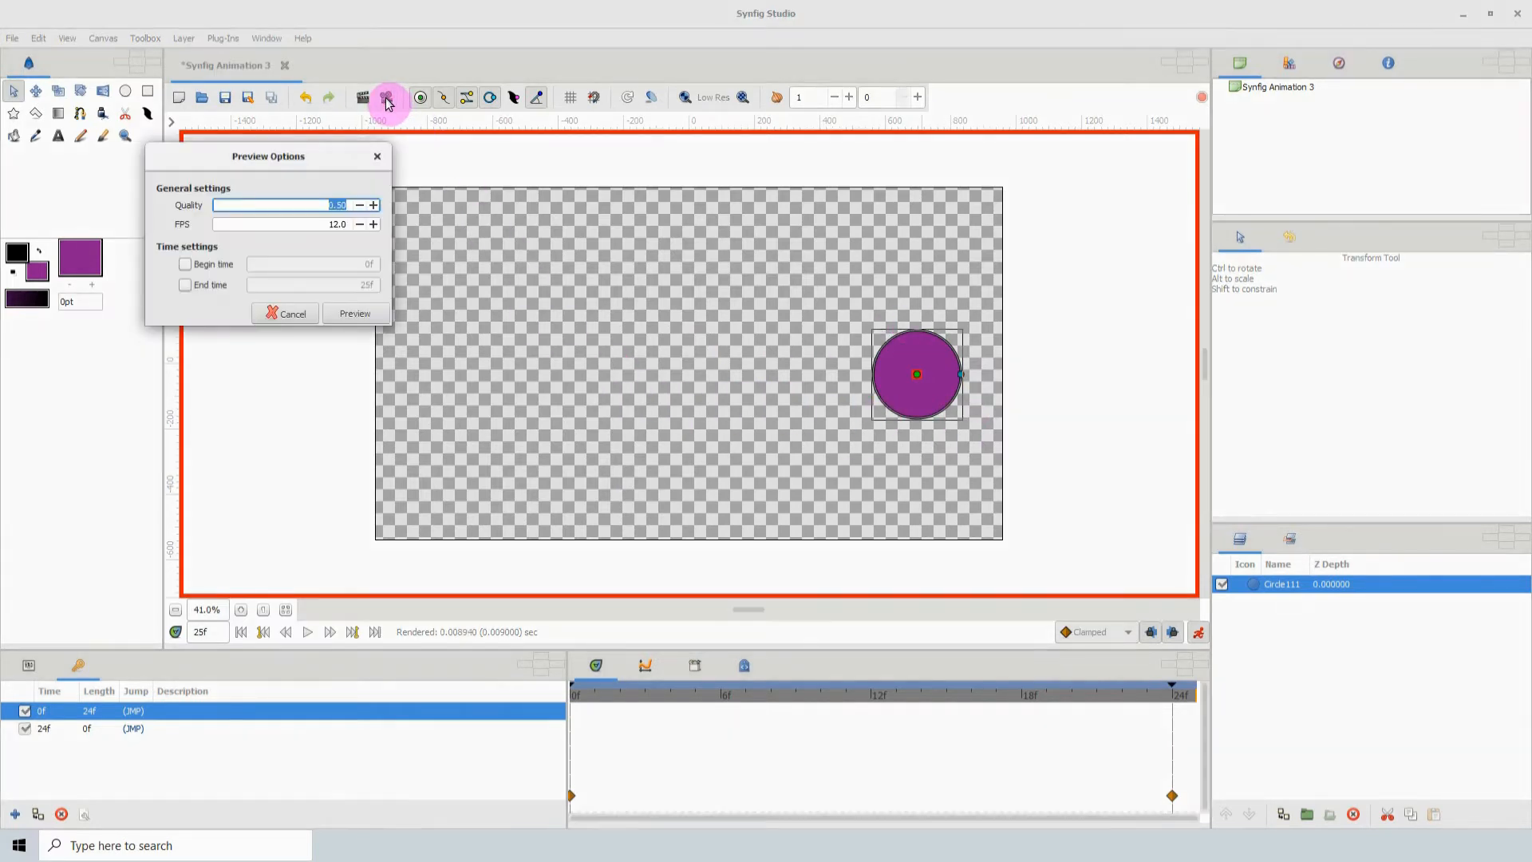
left_click_drag(324, 155, 542, 200)
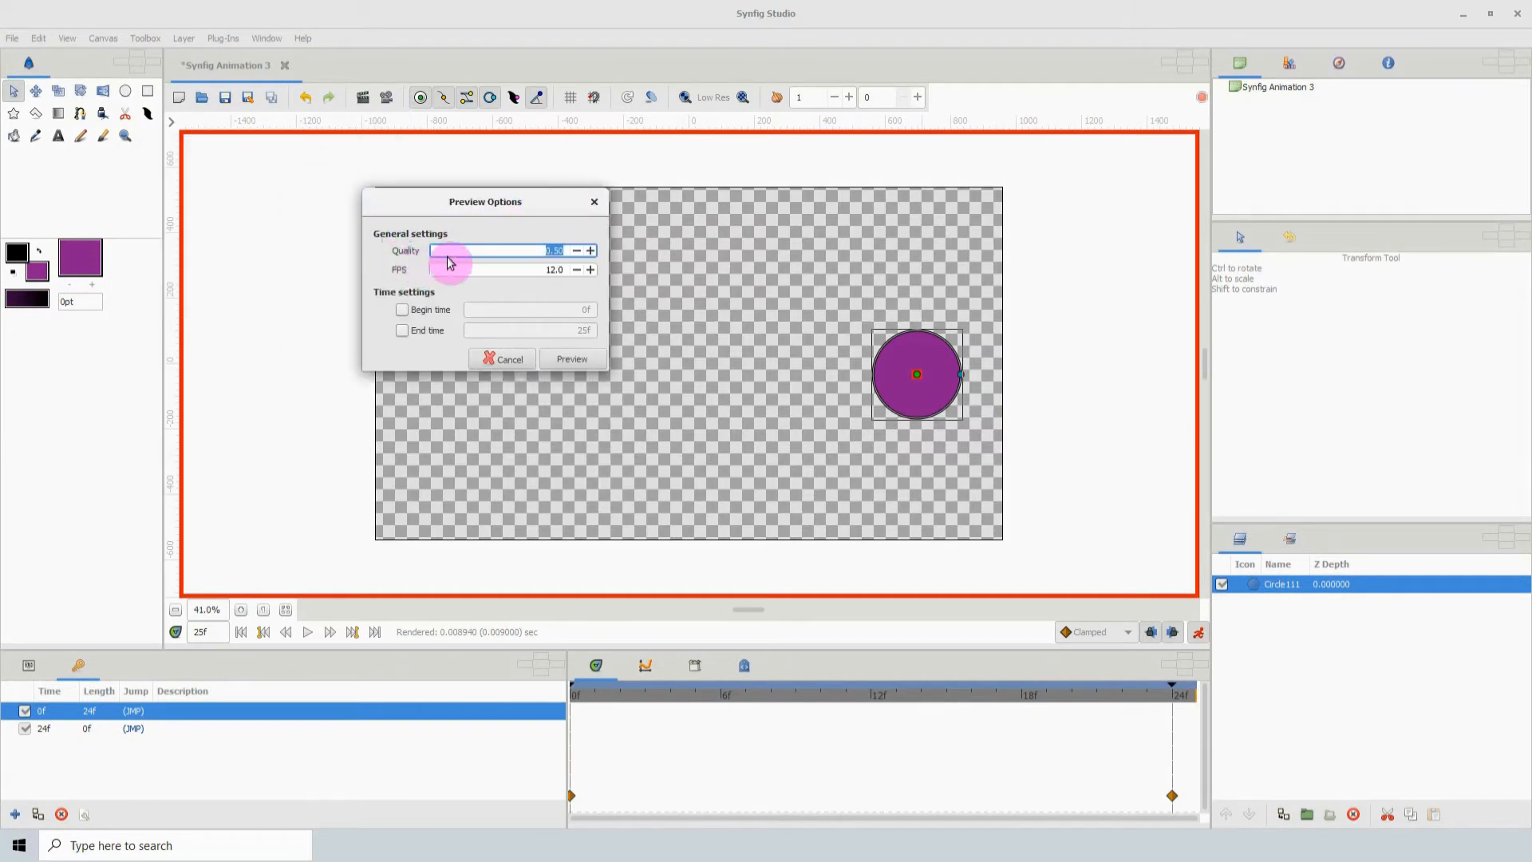
left_click(538, 251)
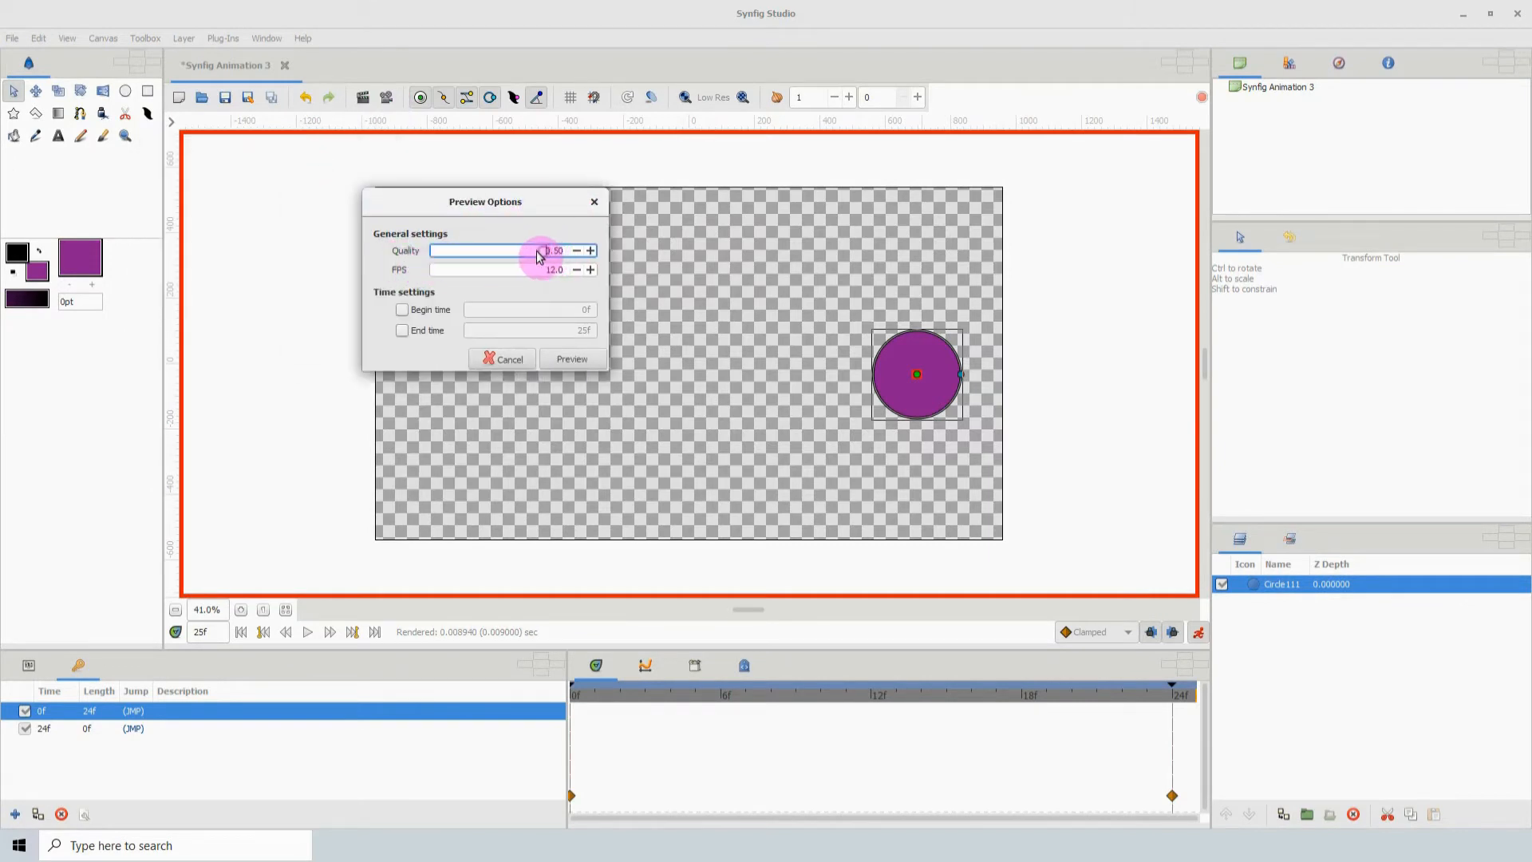
left_click_drag(538, 254, 571, 275)
type("1.")
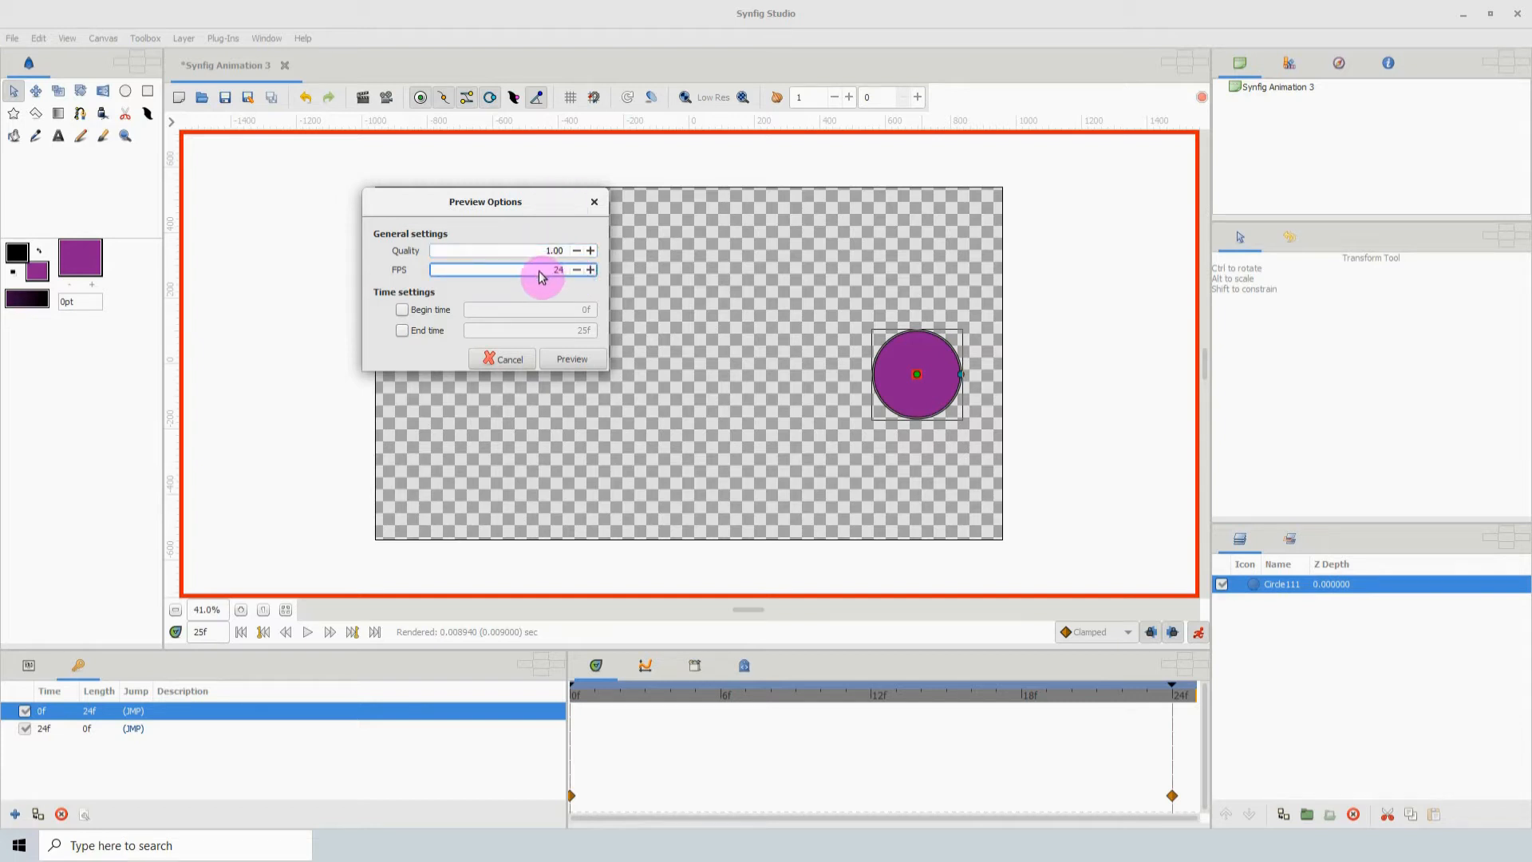
left_click(403, 330)
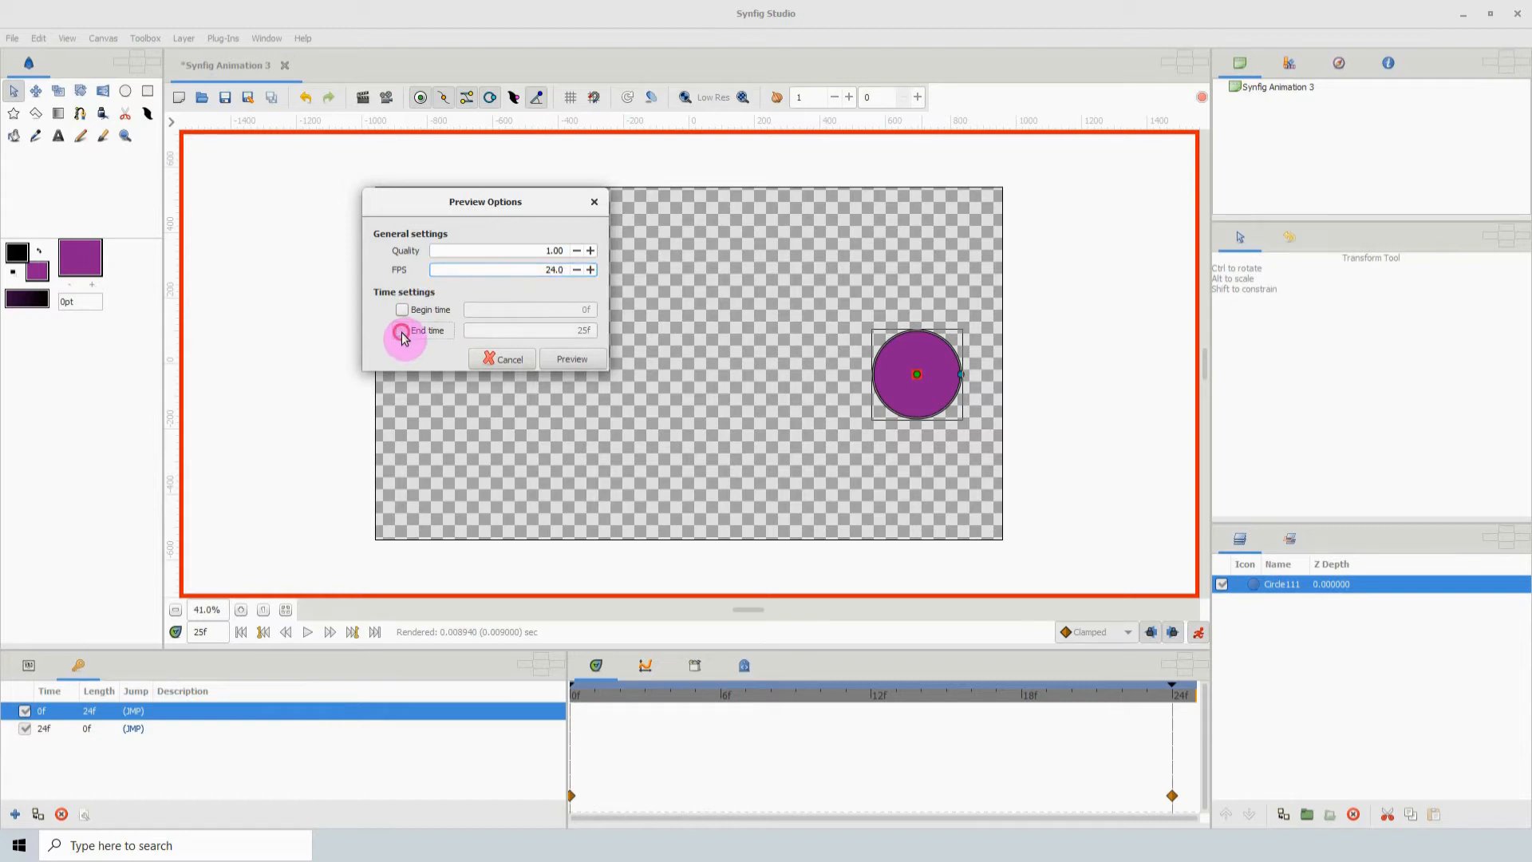
left_click(568, 359)
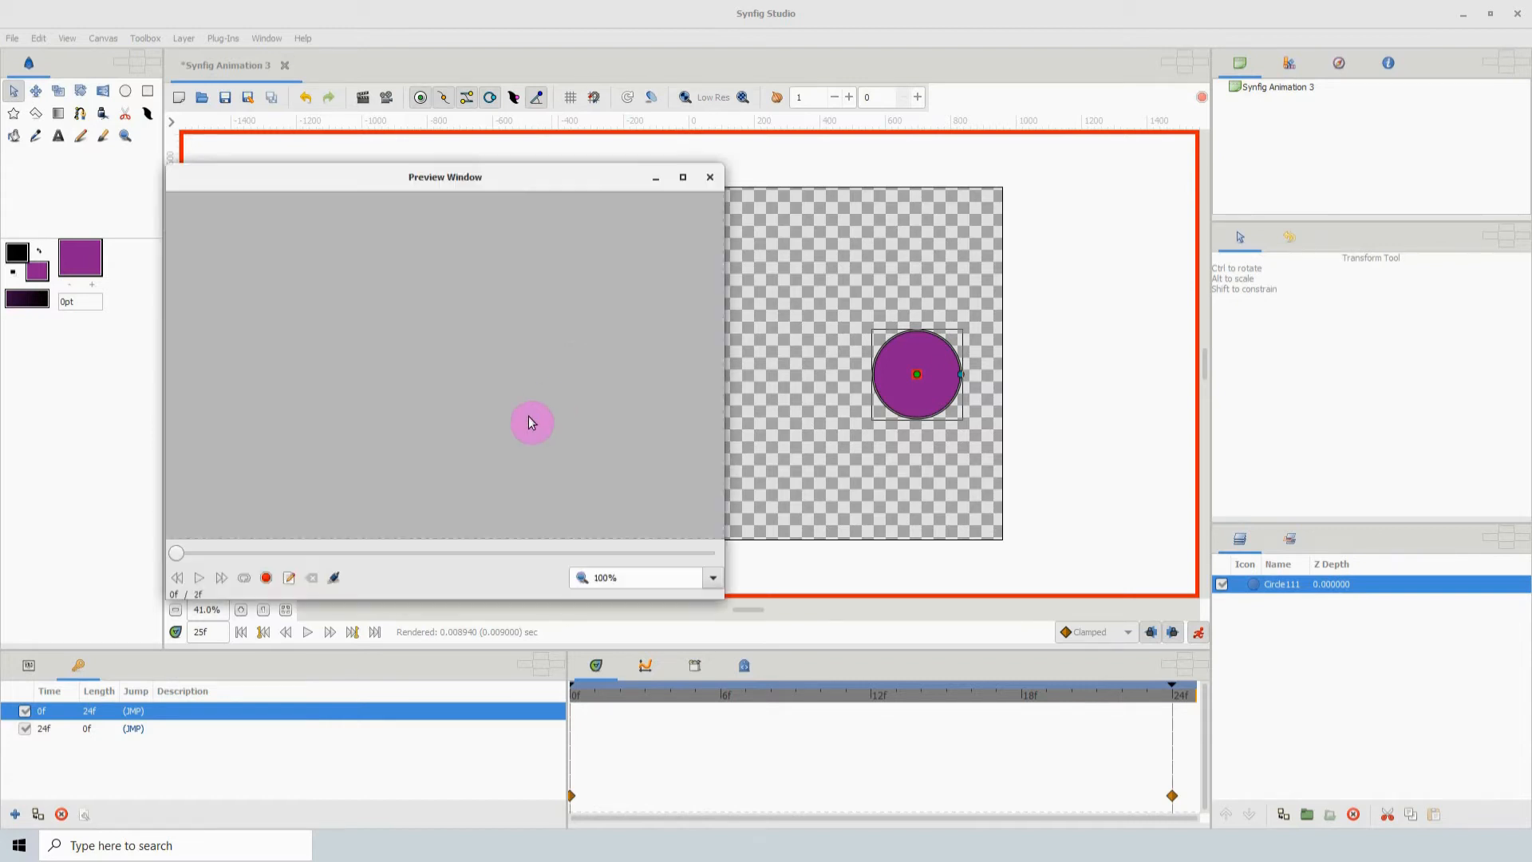
- Reposition the preview window and set its zoom to Fit
left_click_drag(528, 201, 747, 189)
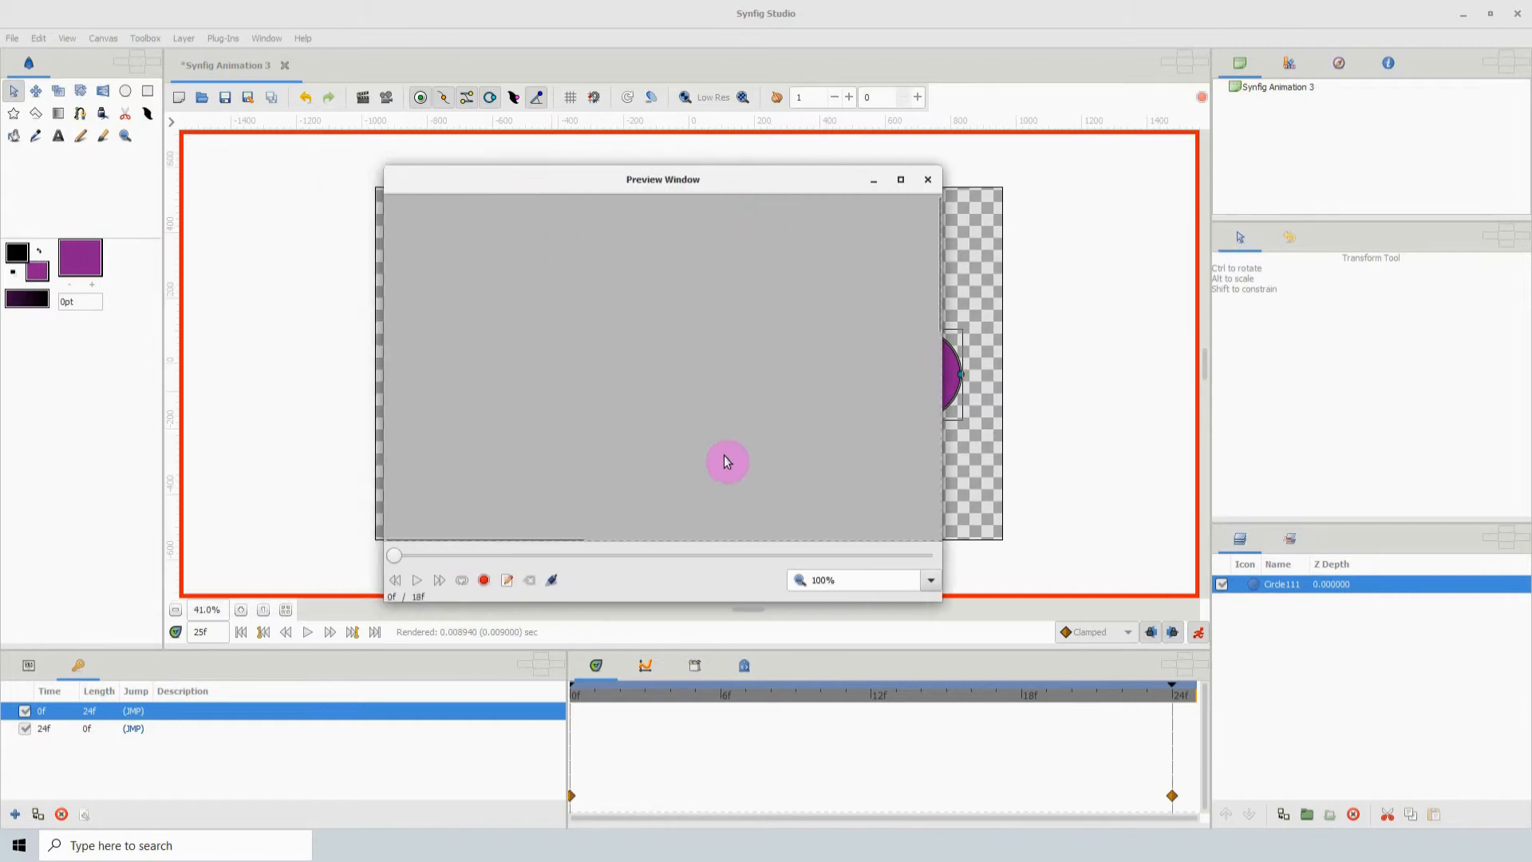
left_click(930, 580)
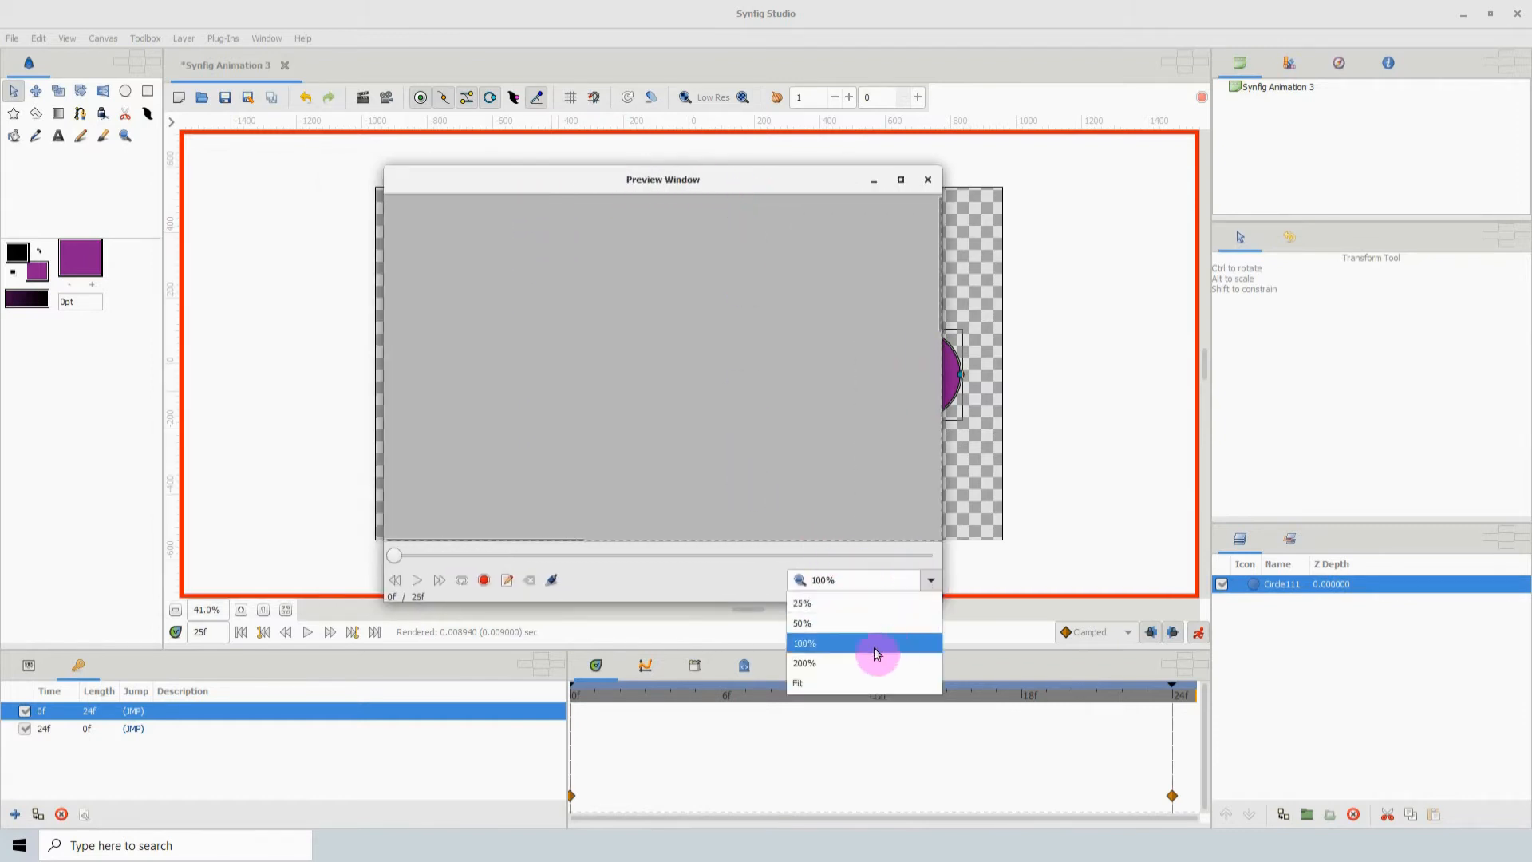
left_click(853, 684)
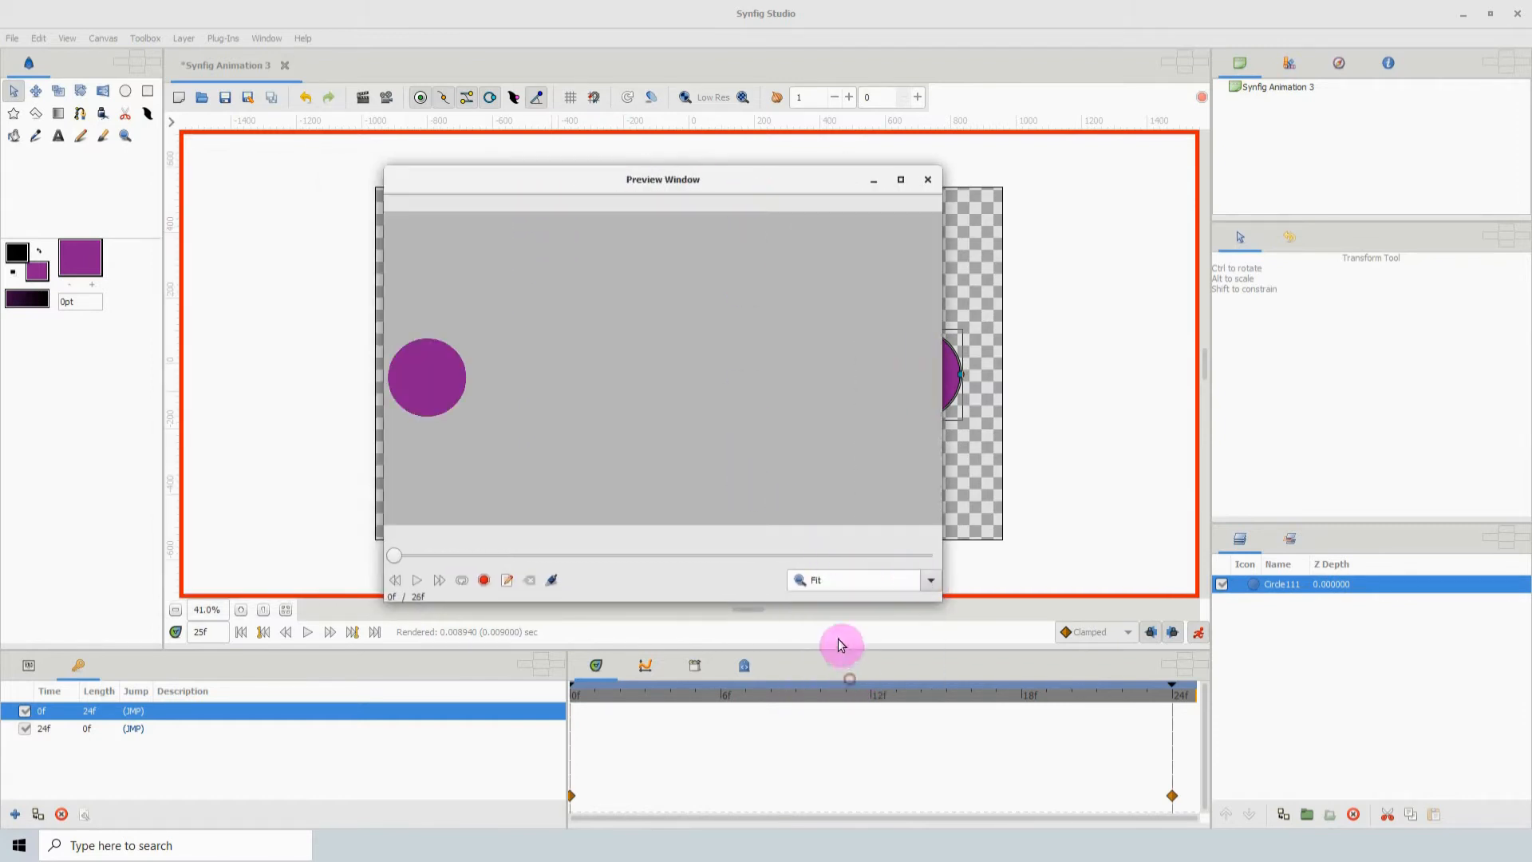
- Play the rendered preview a few times, turn on looping, and stop the playback
left_click(414, 582)
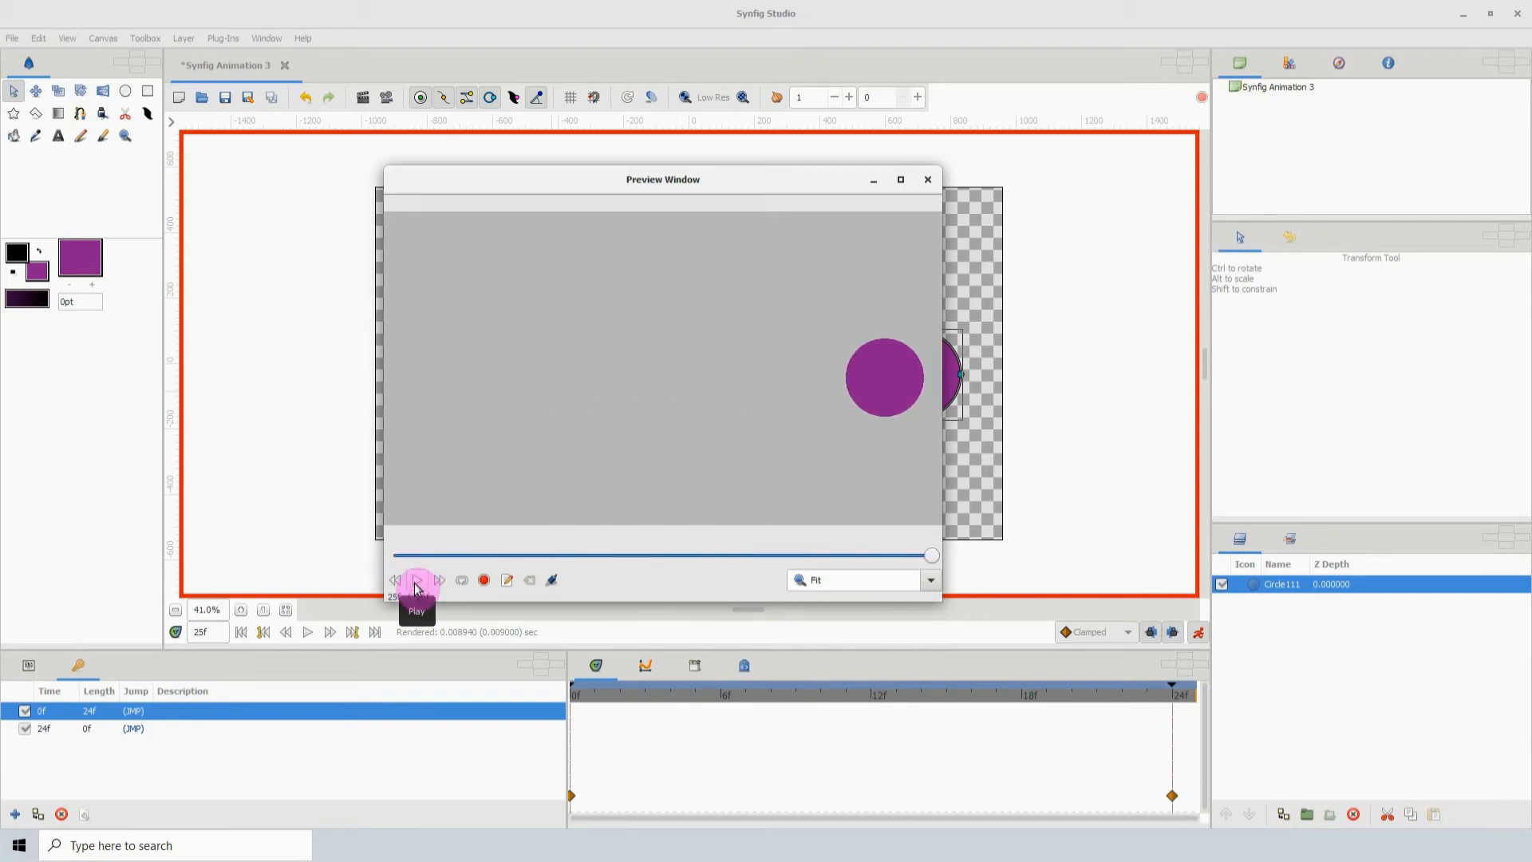
left_click(414, 582)
left_click(414, 582)
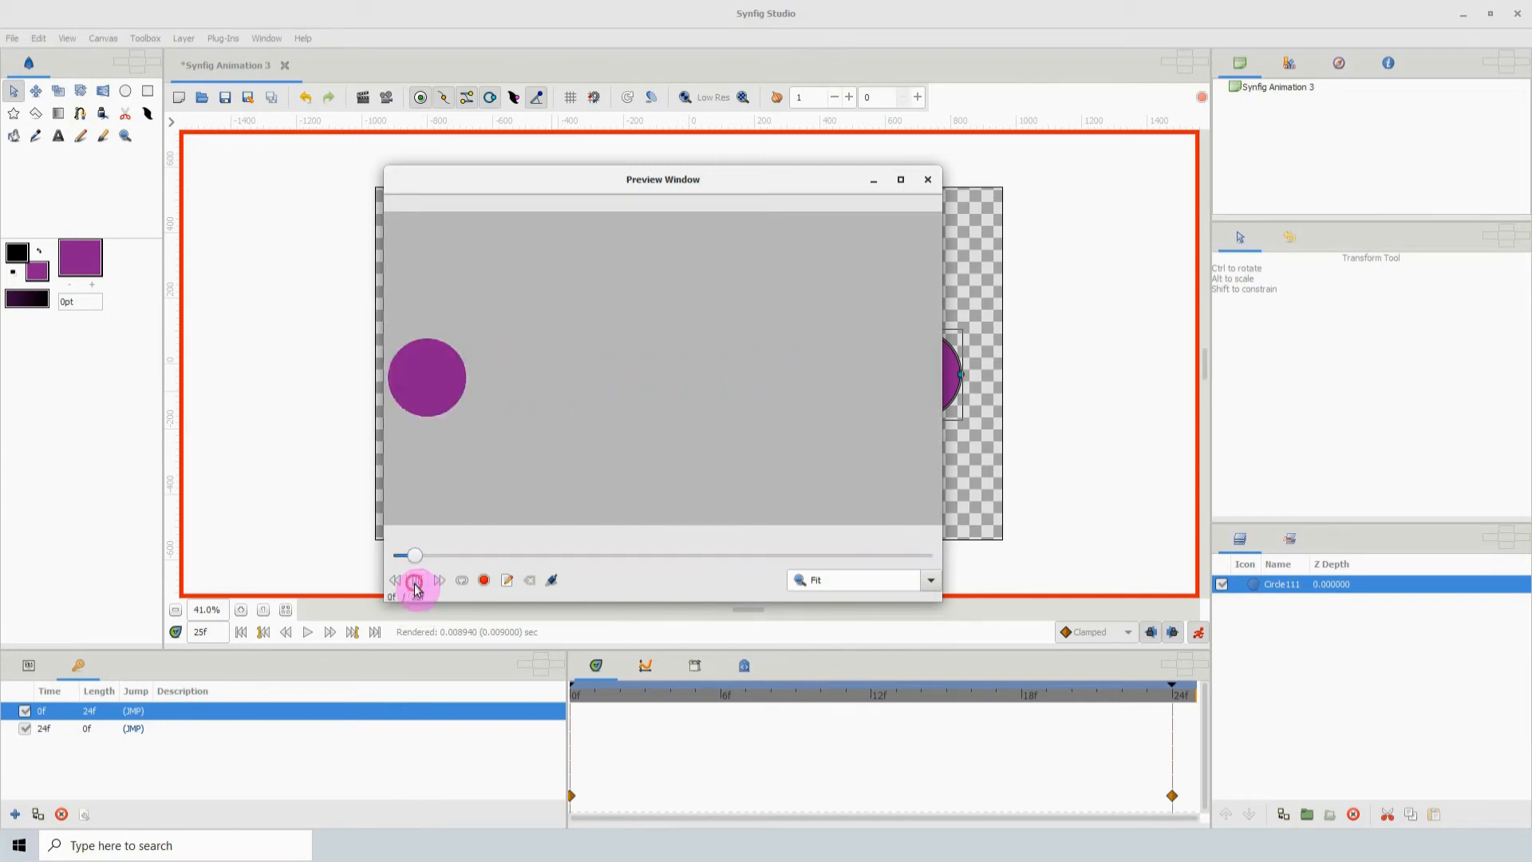
left_click(462, 583)
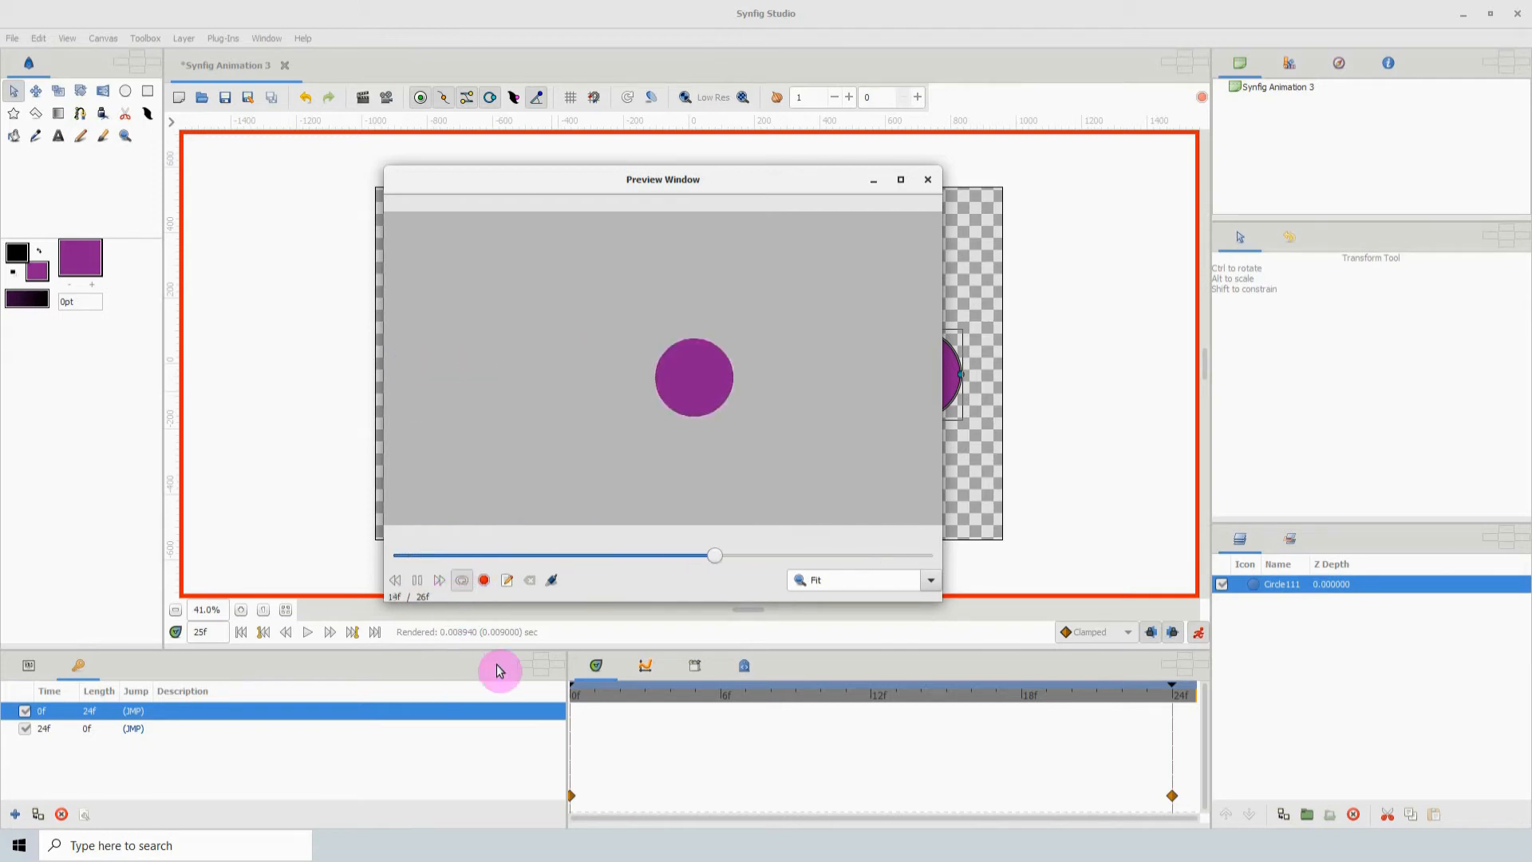
left_click(417, 580)
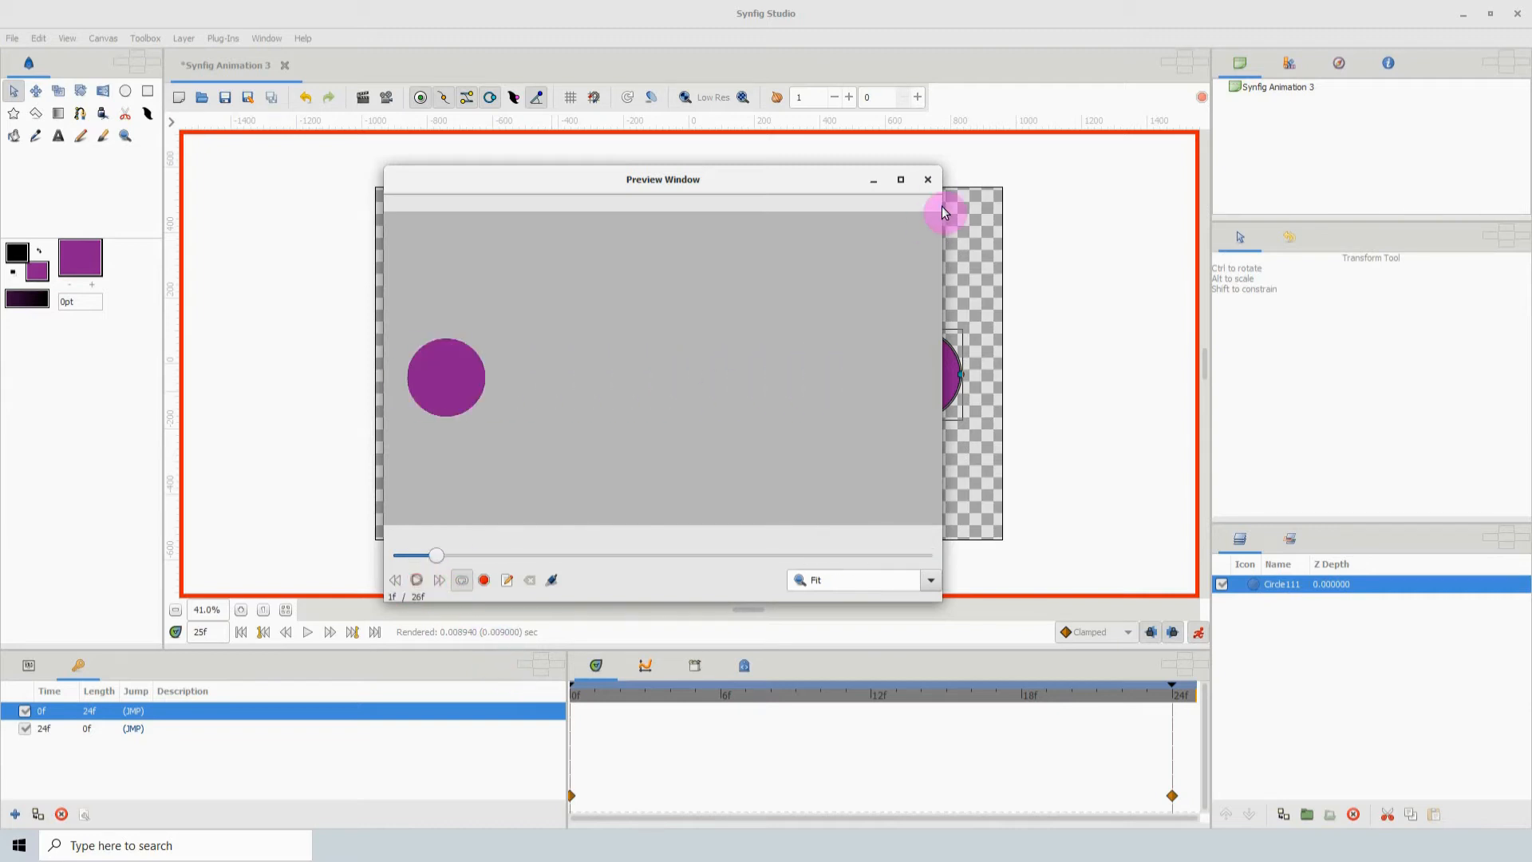
- Close the preview window, then set the first keyframe's time to 4f and move the playhead to that frame
left_click(928, 181)
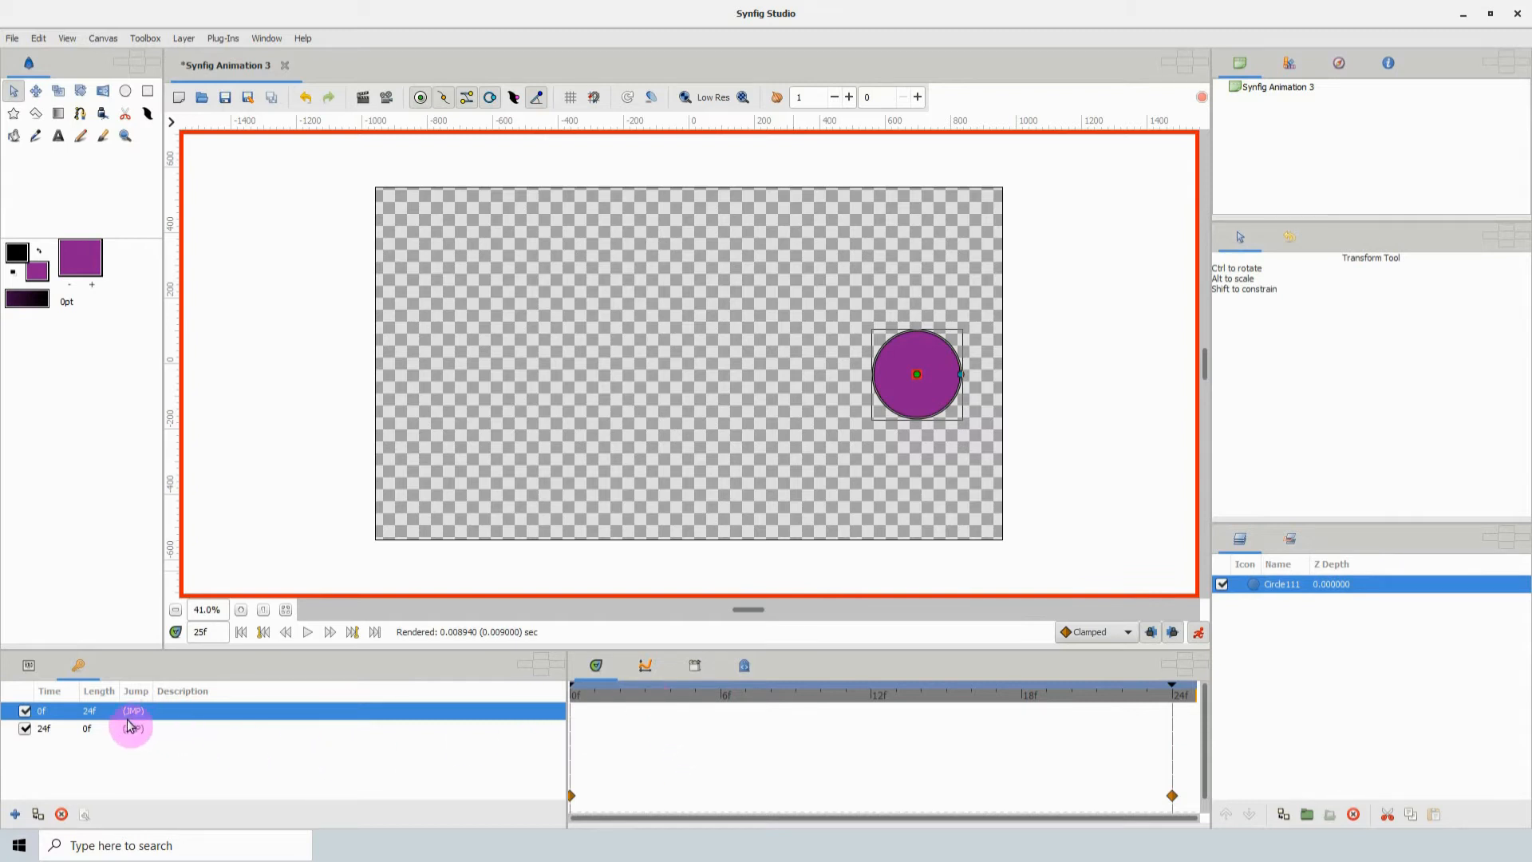
left_click(63, 712)
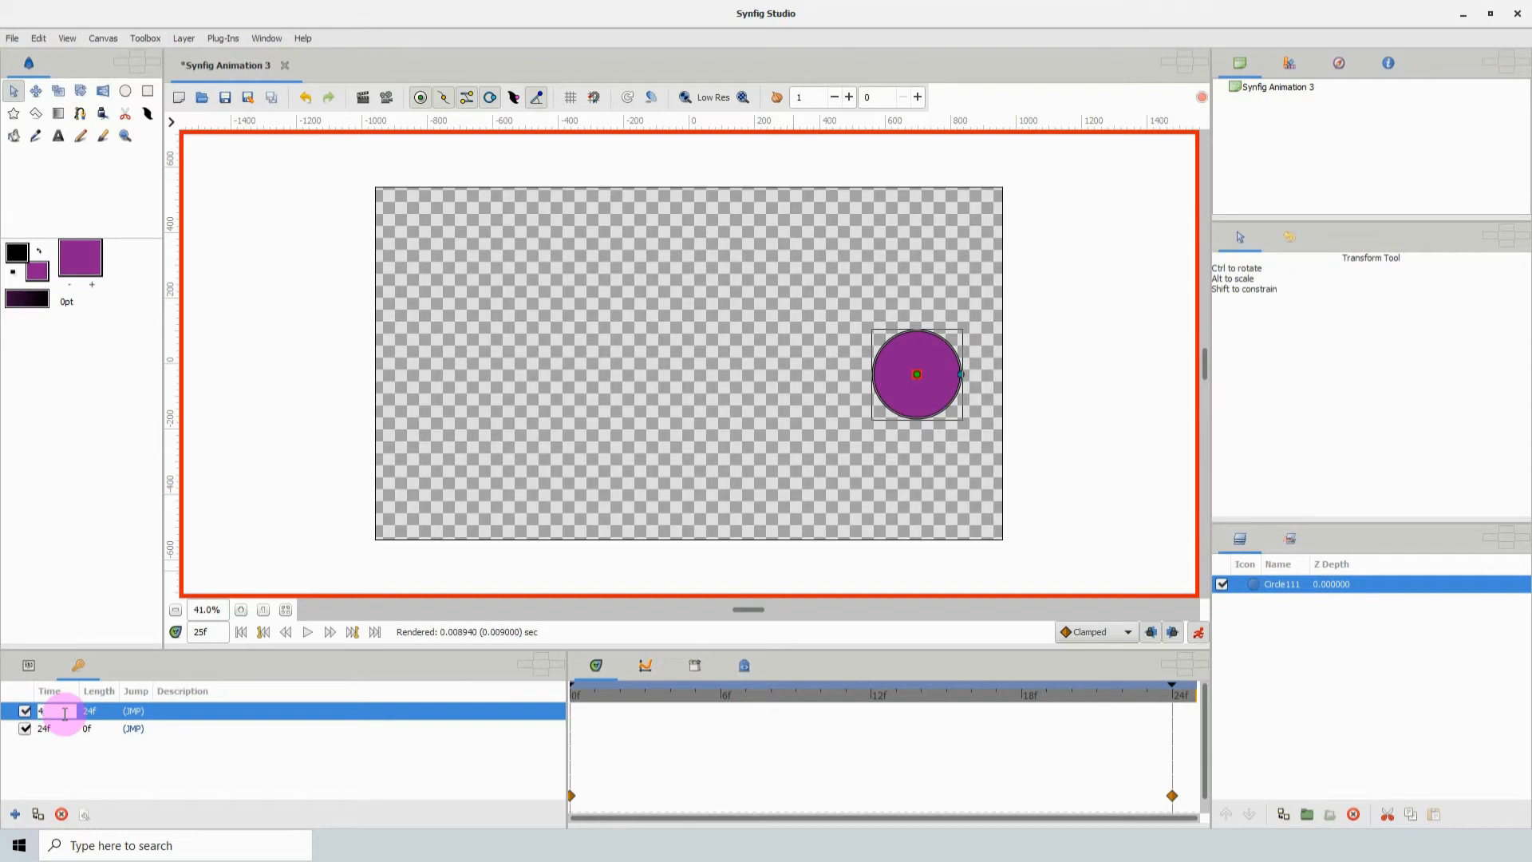
type("4")
key("Return")
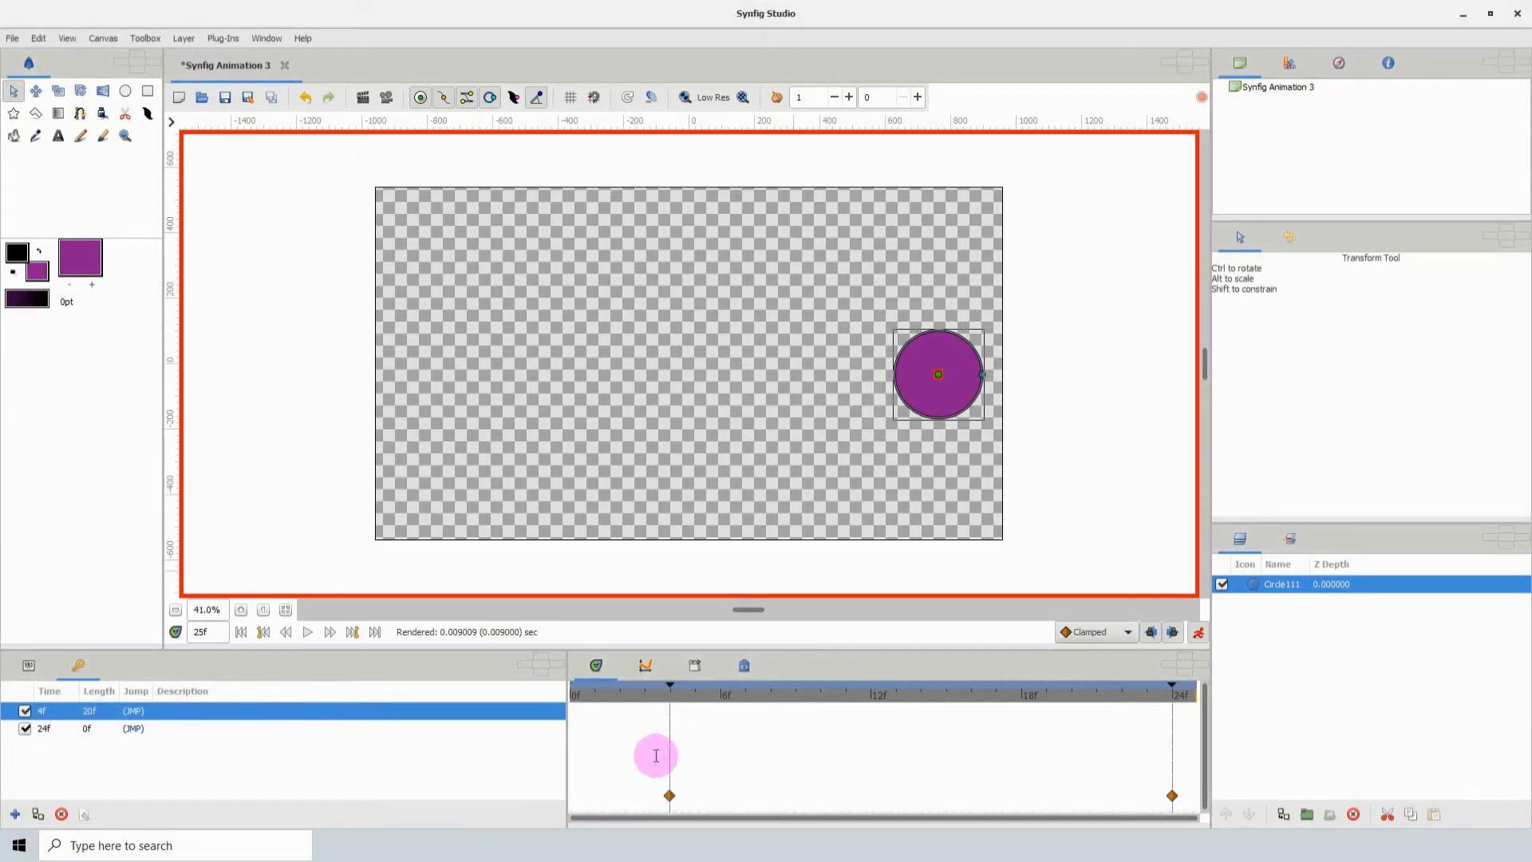
left_click(670, 700)
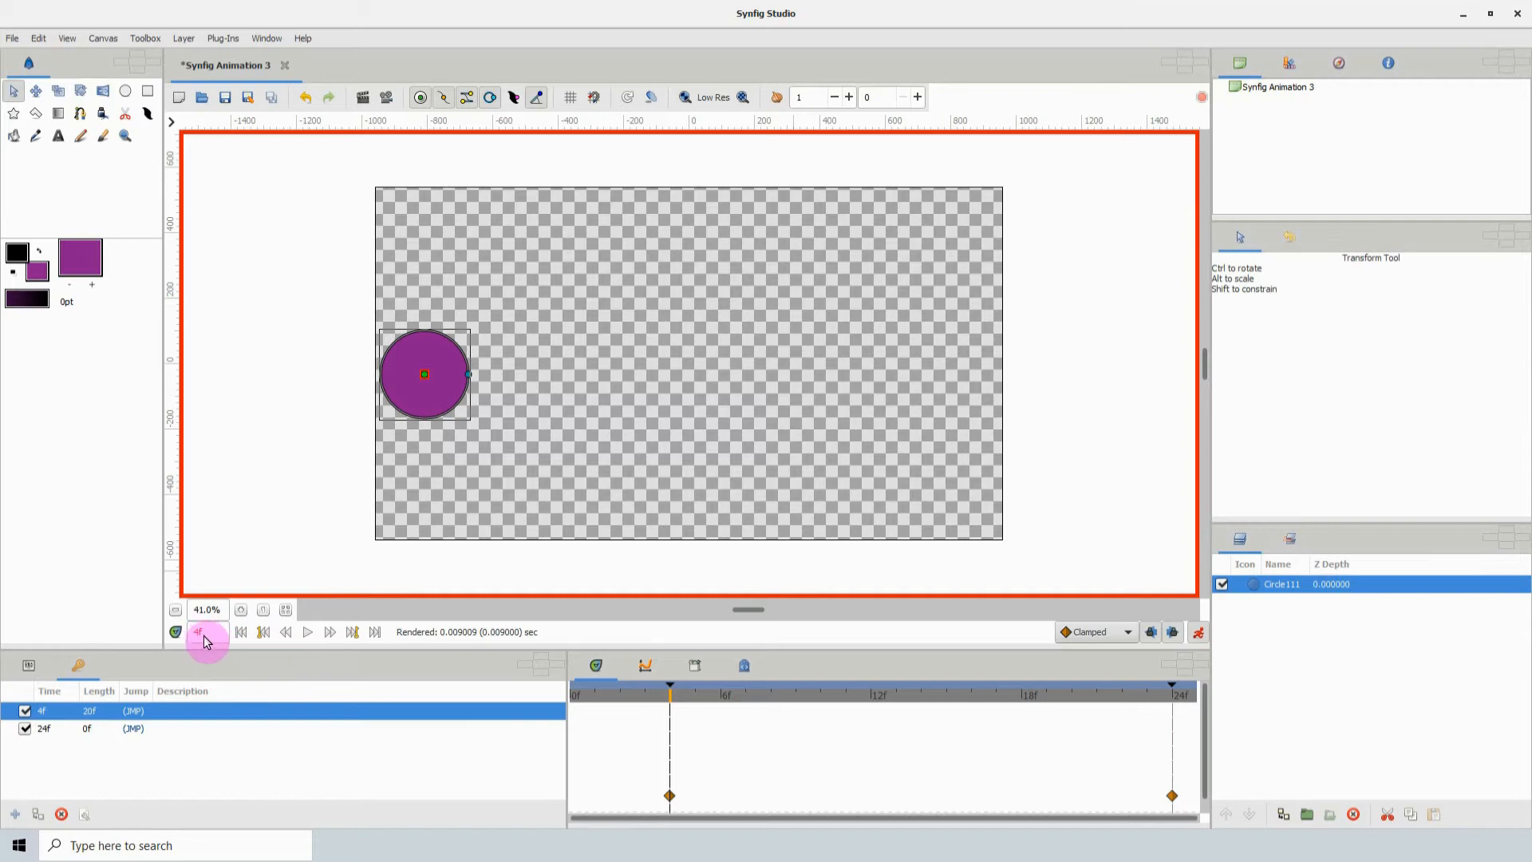
- Set the first keyframe's time to 6f and move the playhead to frame 6
left_click(42, 712)
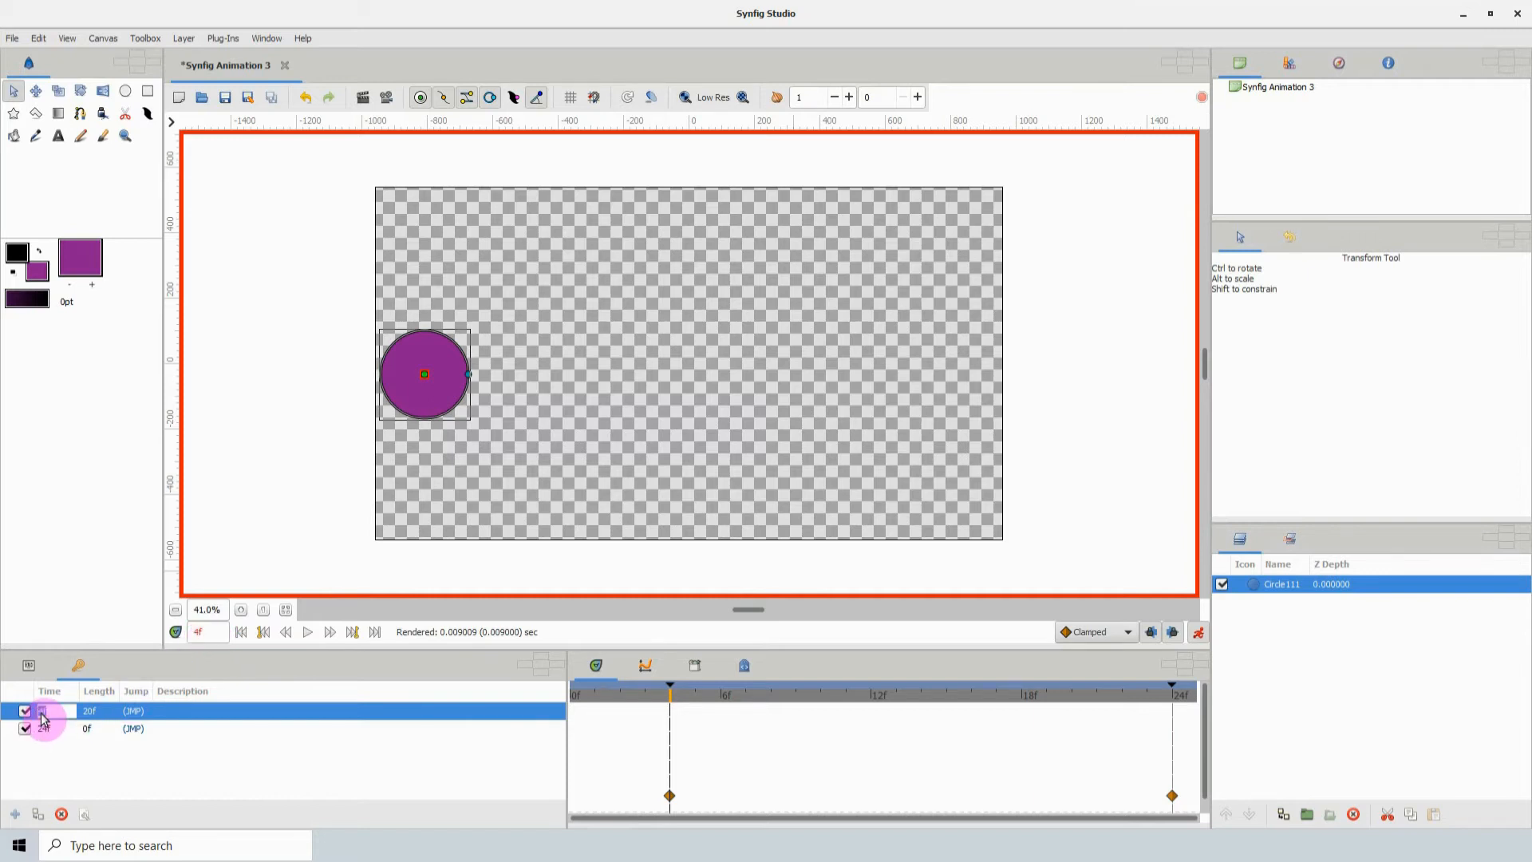
type("6")
key("Return")
left_click(722, 696)
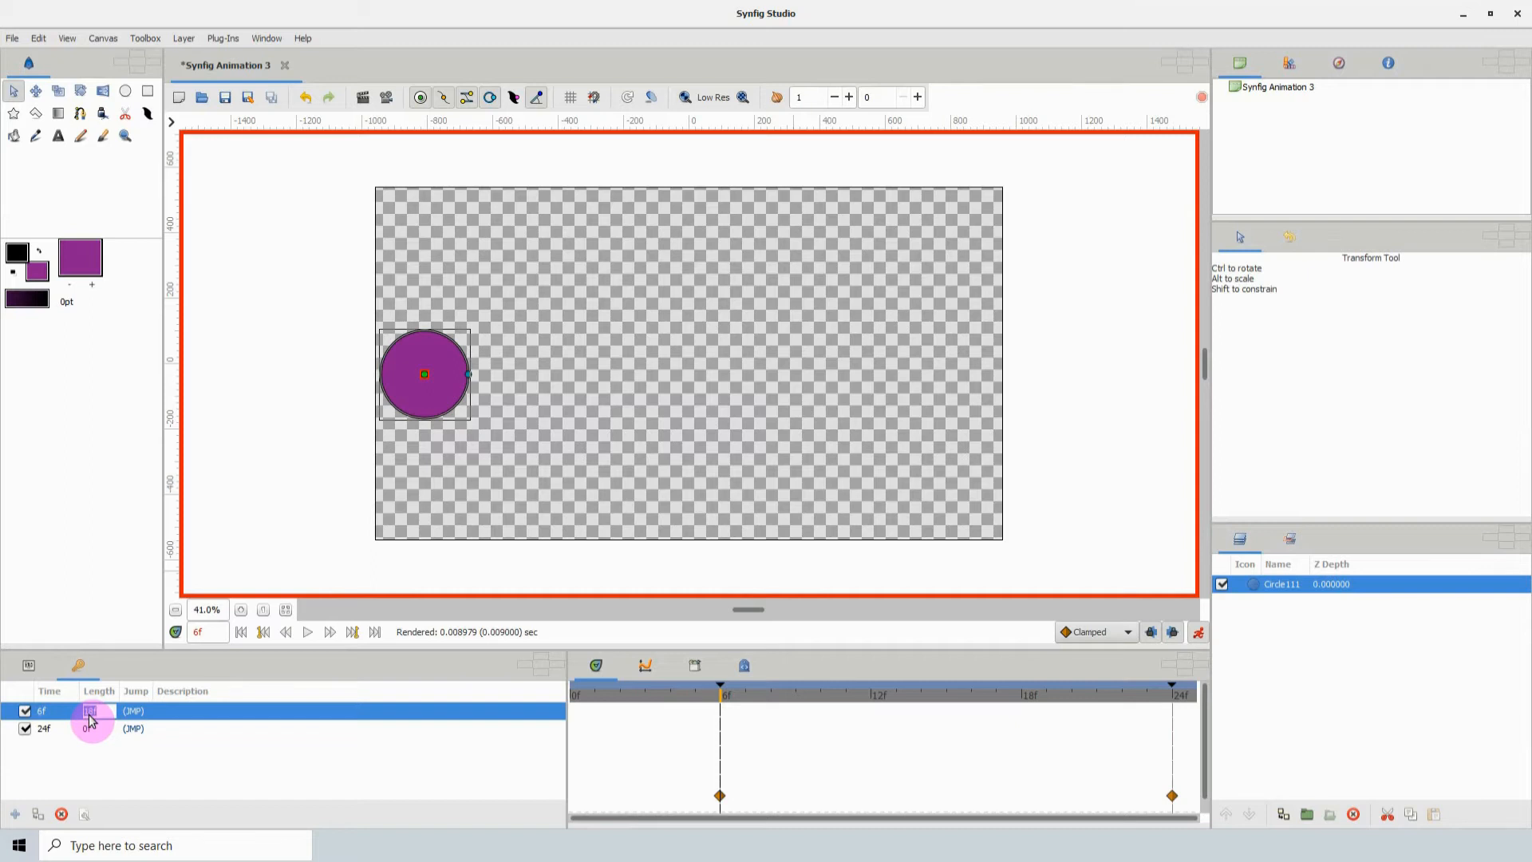
- Set the length of the 6f keyframe to 2f and move the playhead to the second keyframe at frame 8
key("Return")
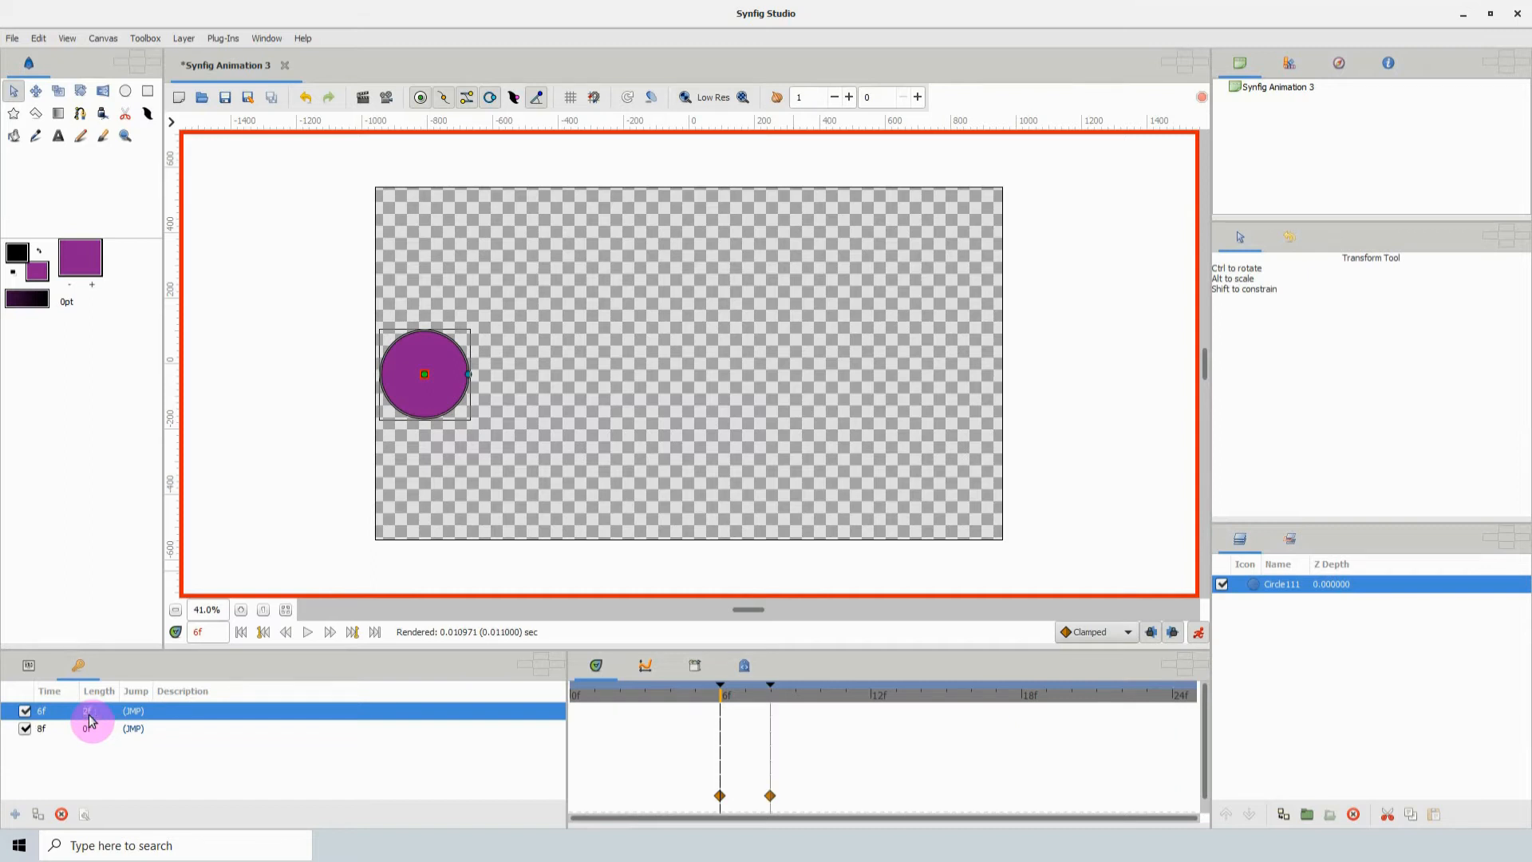
left_click(74, 735)
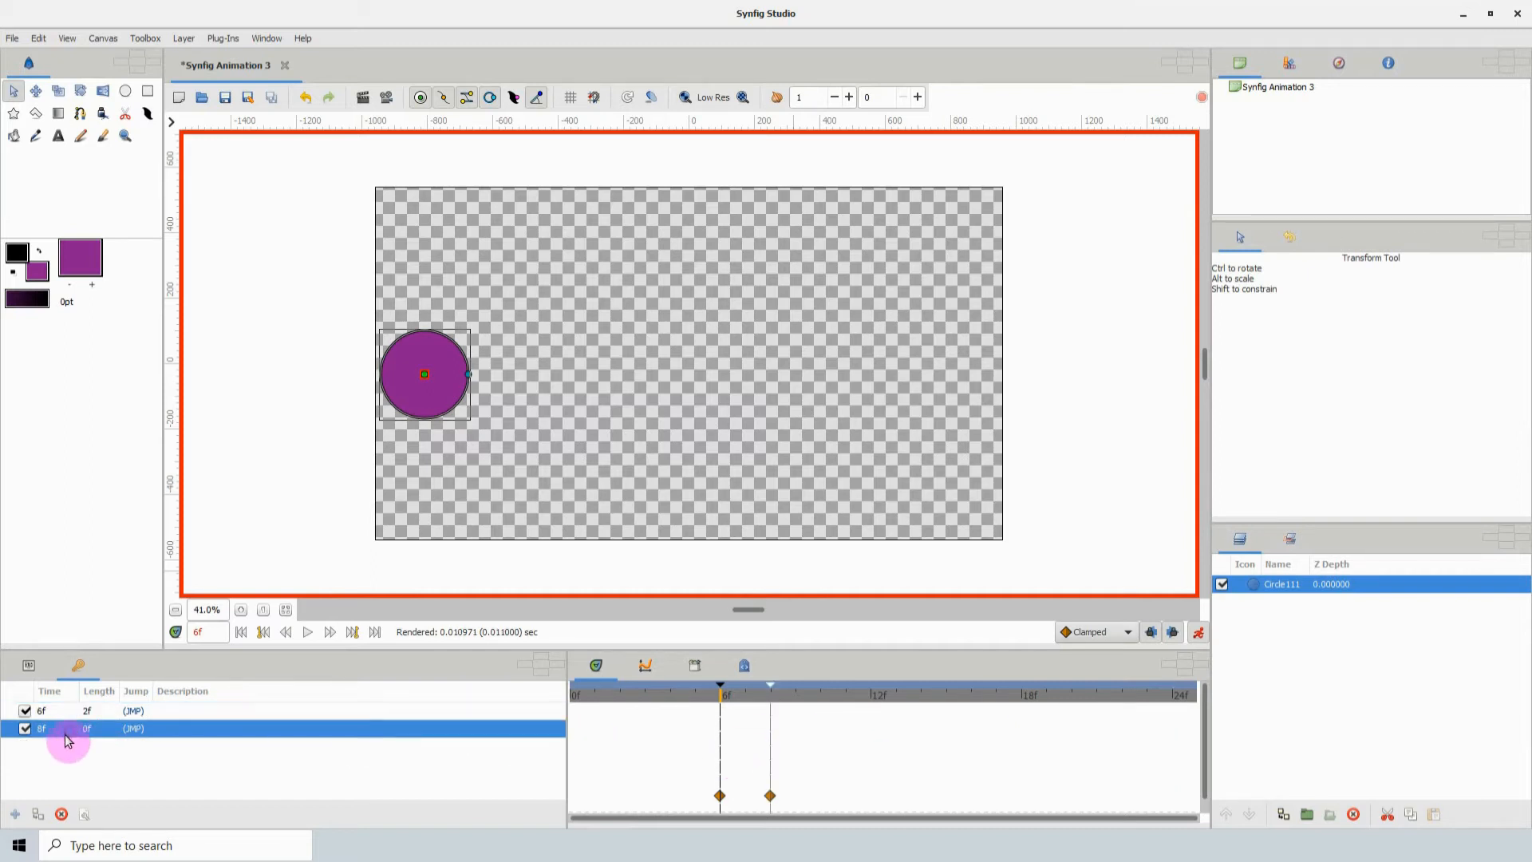
left_click(771, 694)
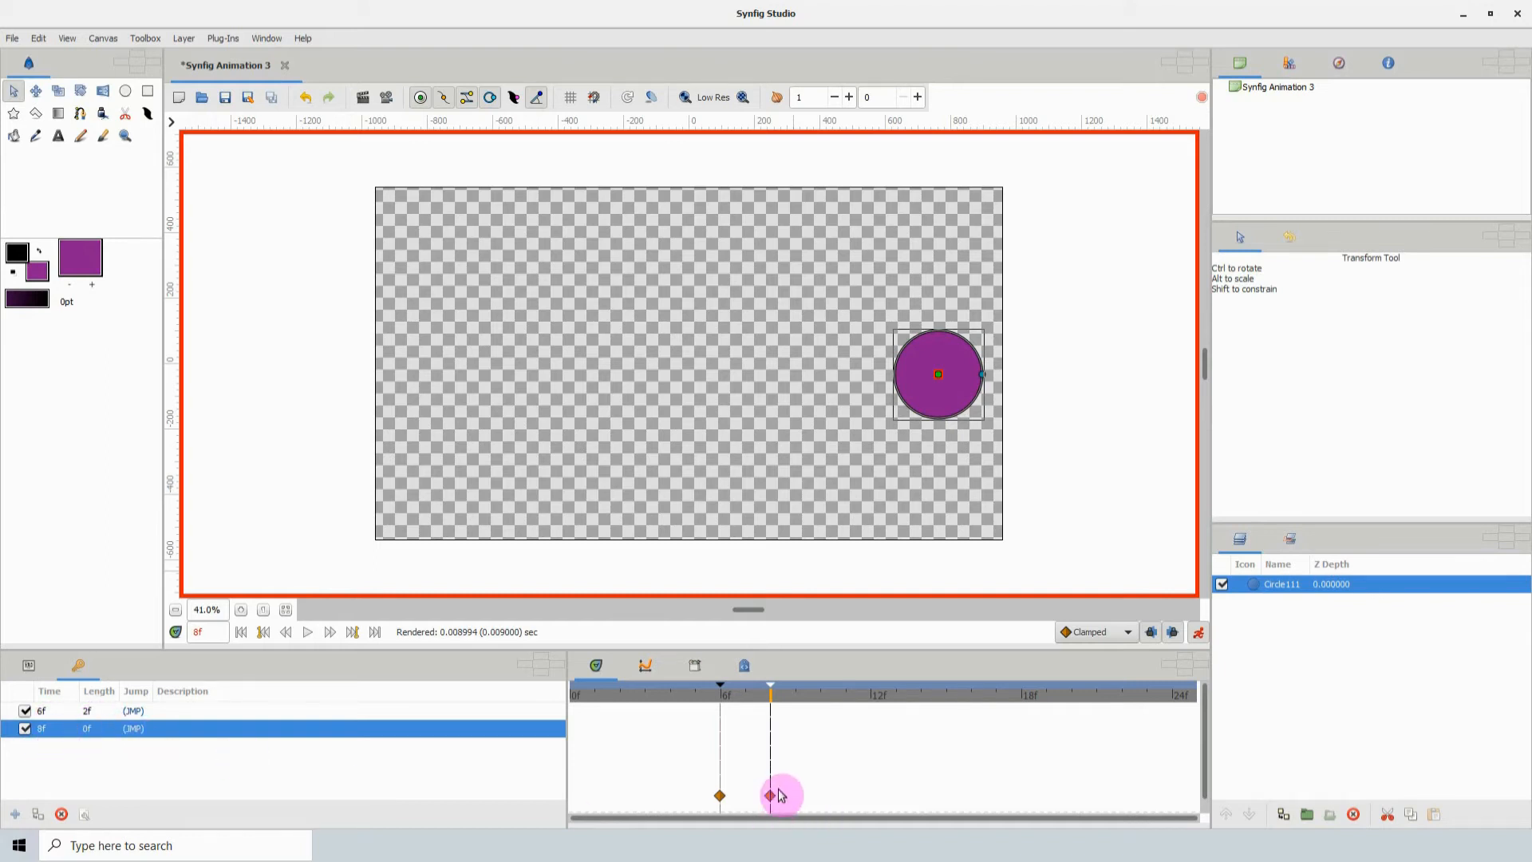
- Give the keyframe at 6f the description "Ball is at the left of screen"
left_click(162, 713)
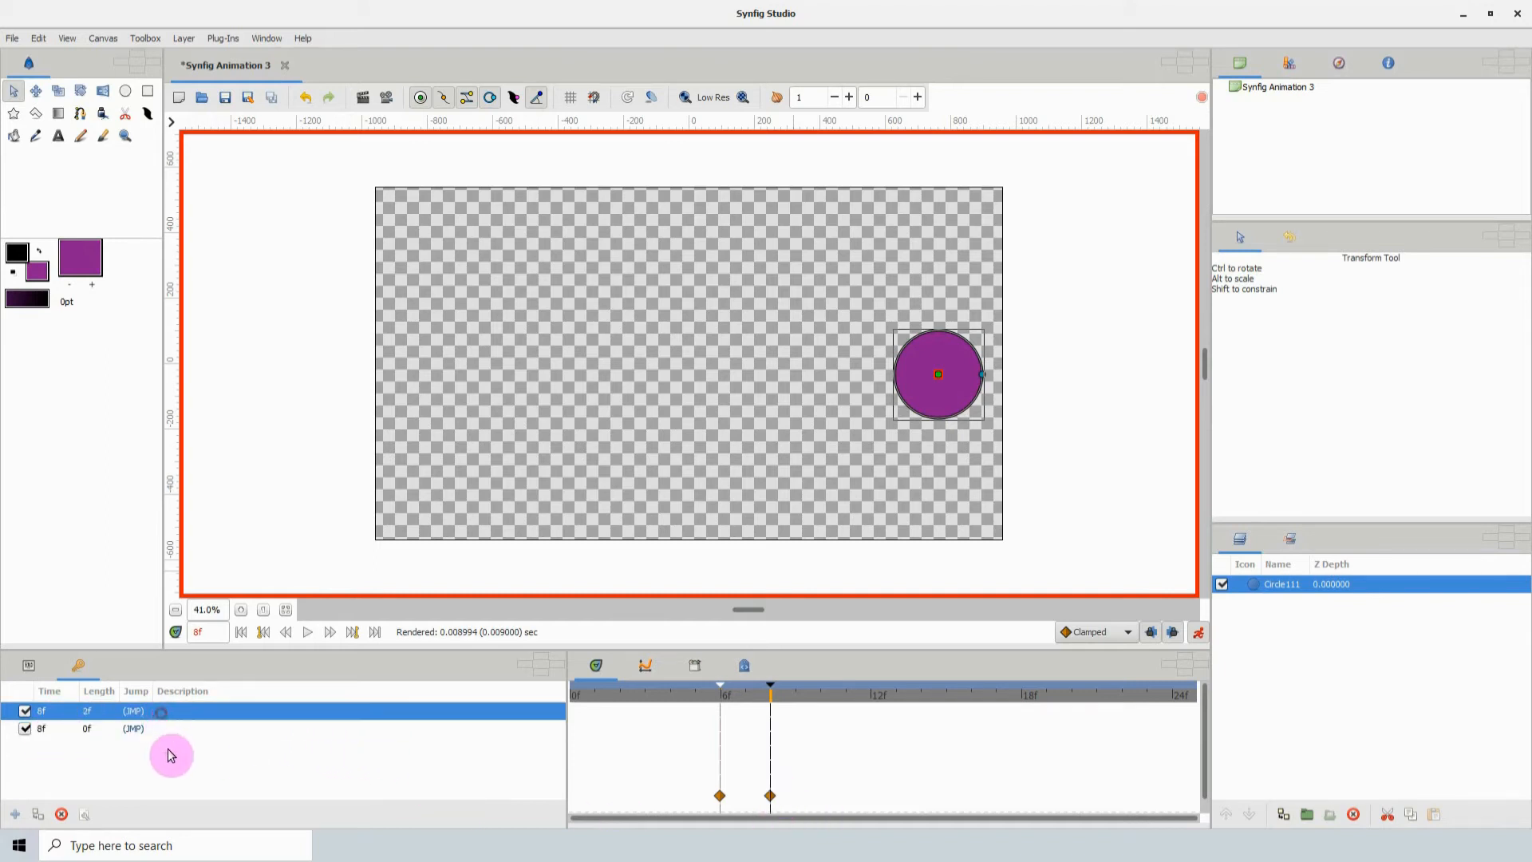
left_click(173, 717)
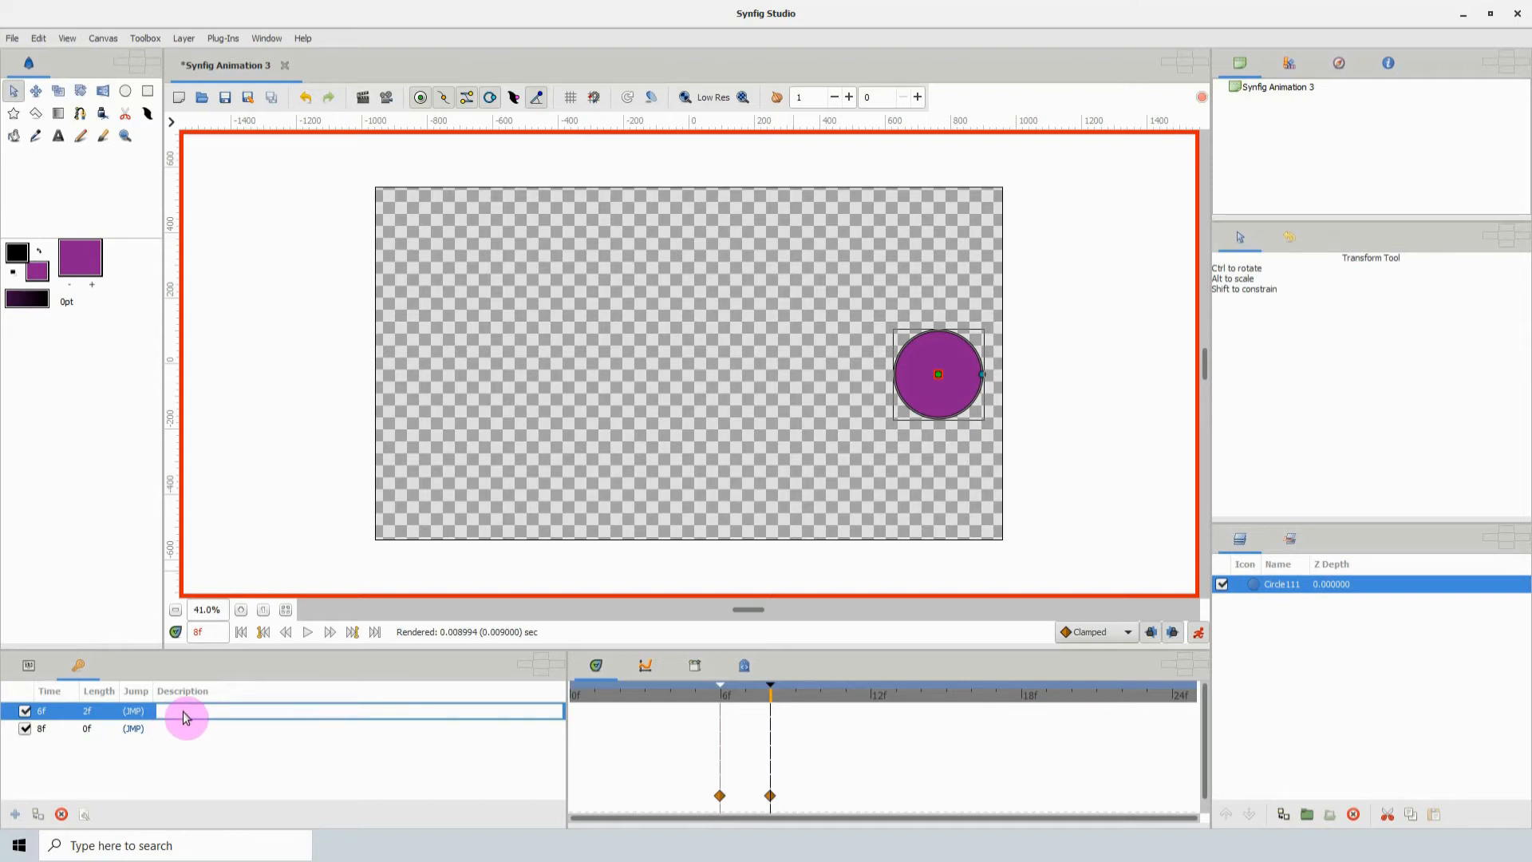
key("Caps_Lock")
type("B")
key("Caps_Lock")
type("all is at the left of screen")
key("Return")
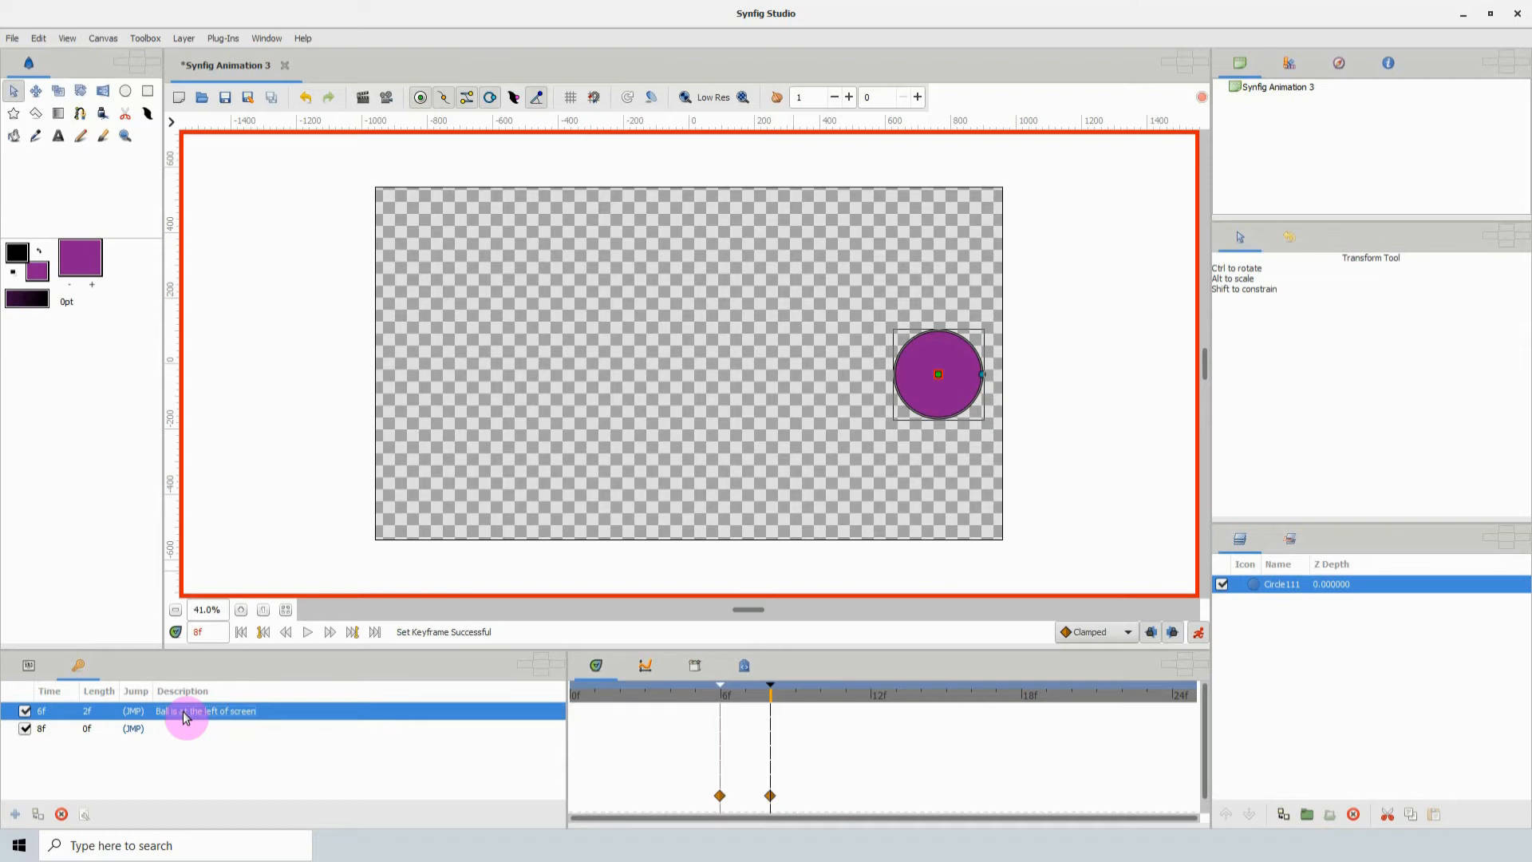
- Give the keyframe at 8f the description "Ball is at the right of screen"
left_click(163, 728)
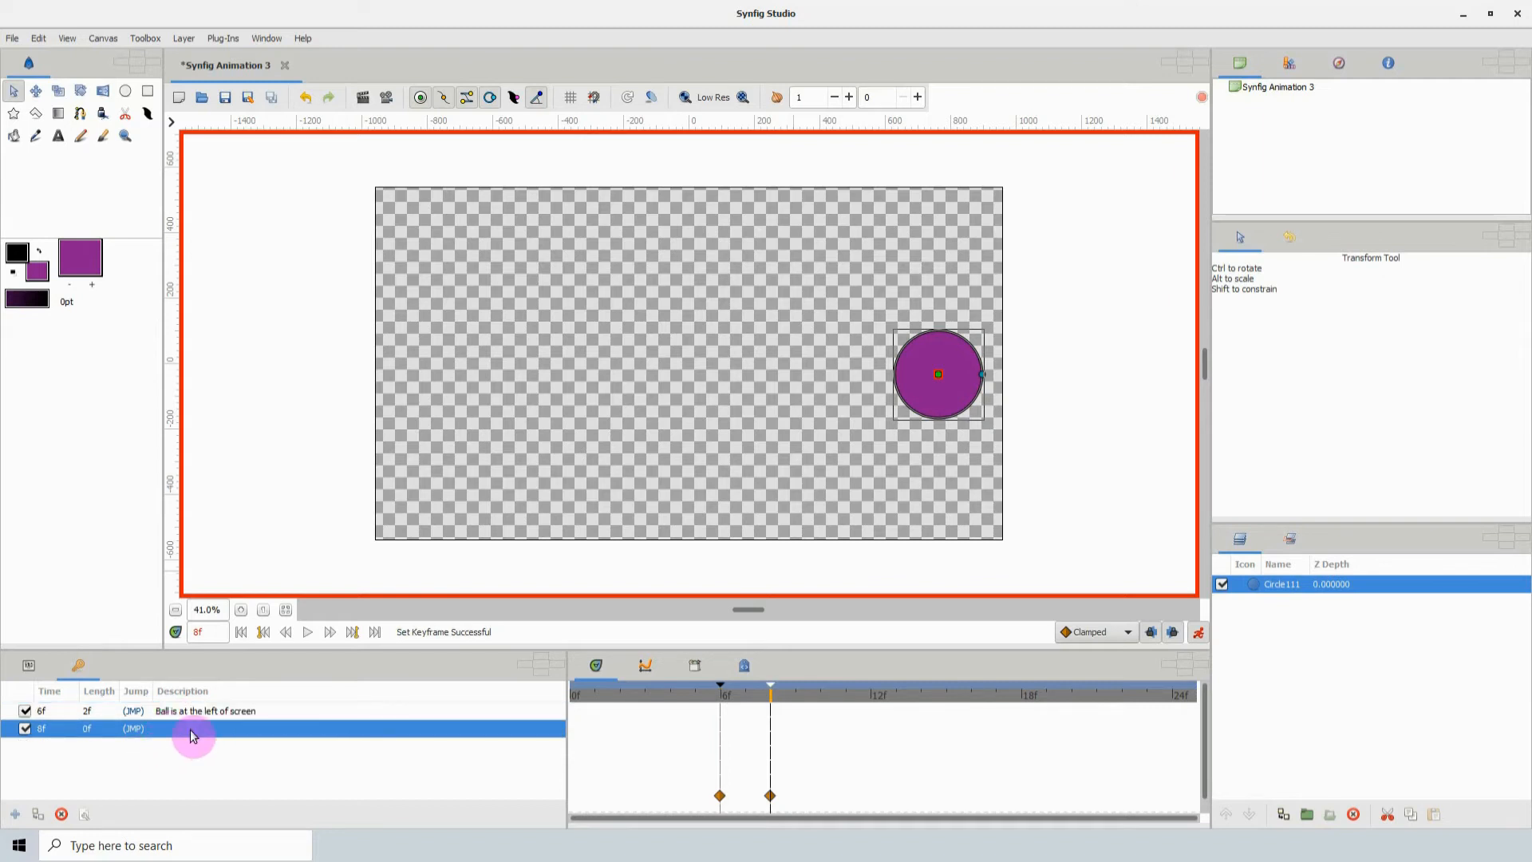
left_click(190, 729)
key("Caps_Lock")
type("B")
key("Caps_Lock")
type("all ")
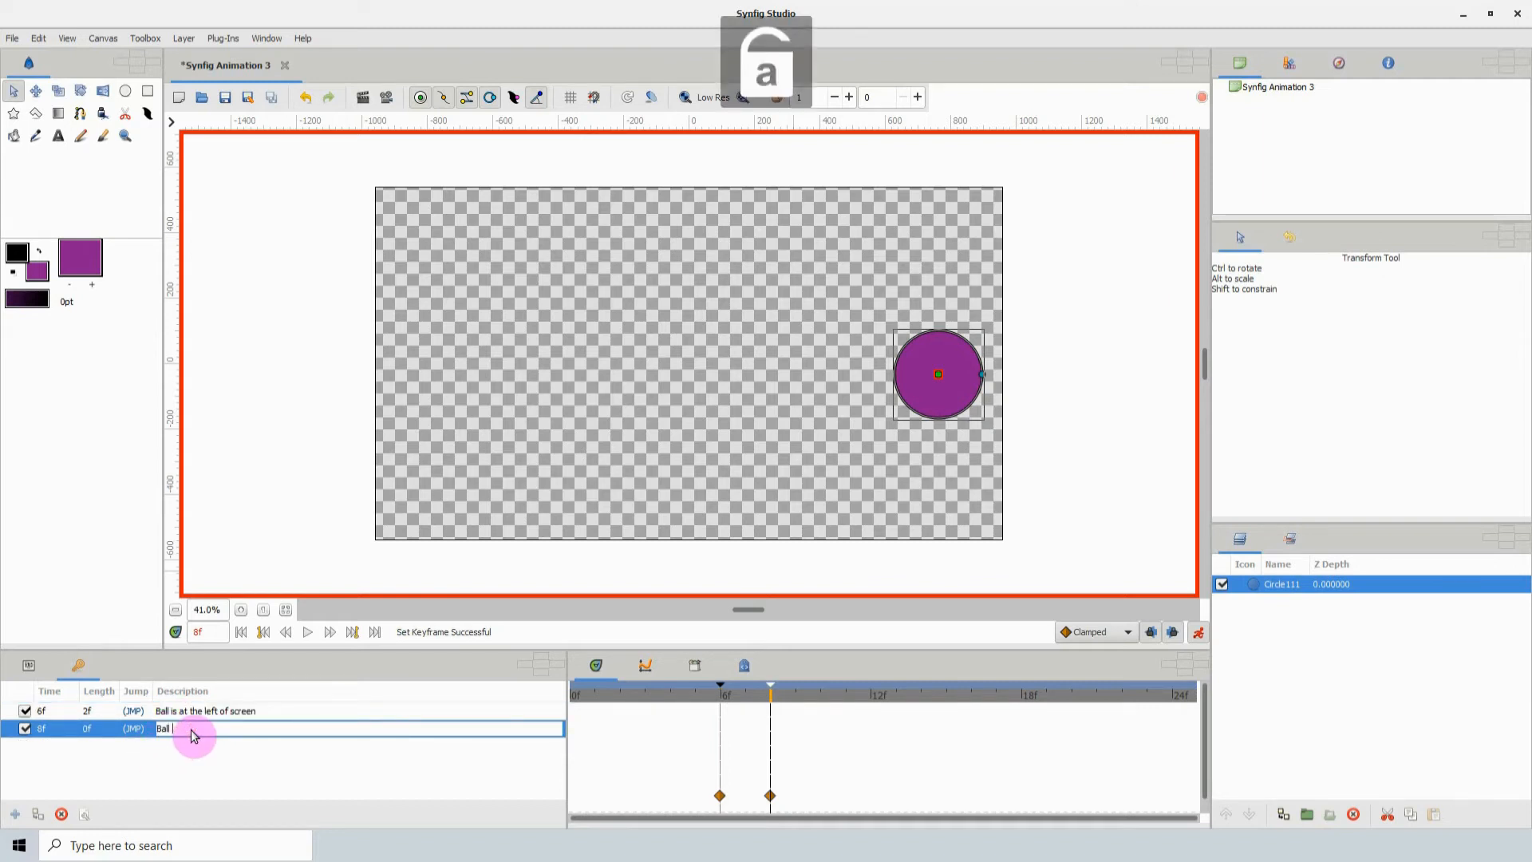
type("is at the right of s")
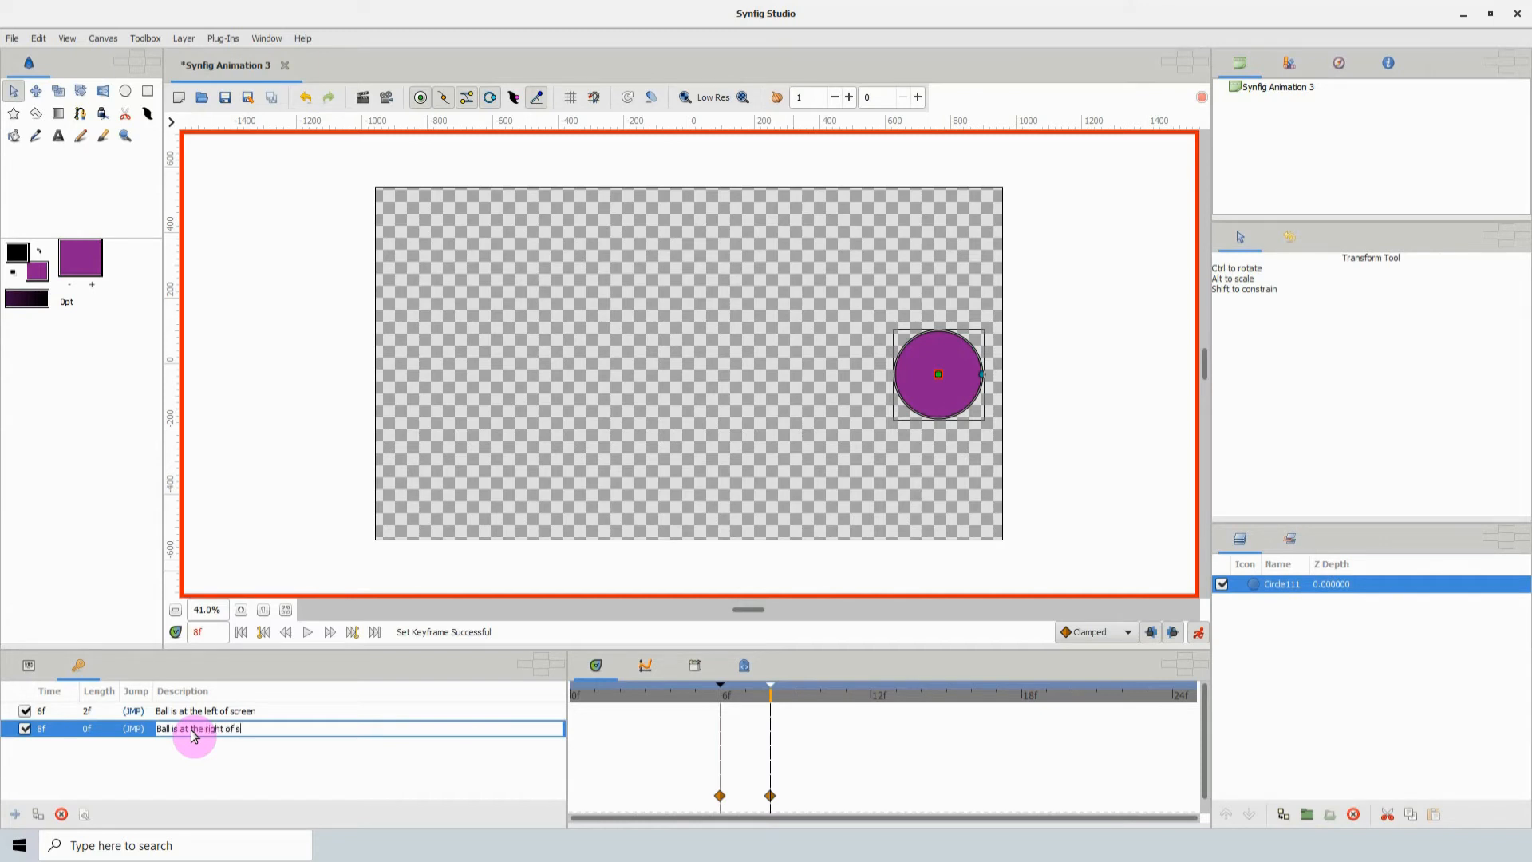
type("creen")
key("Return")
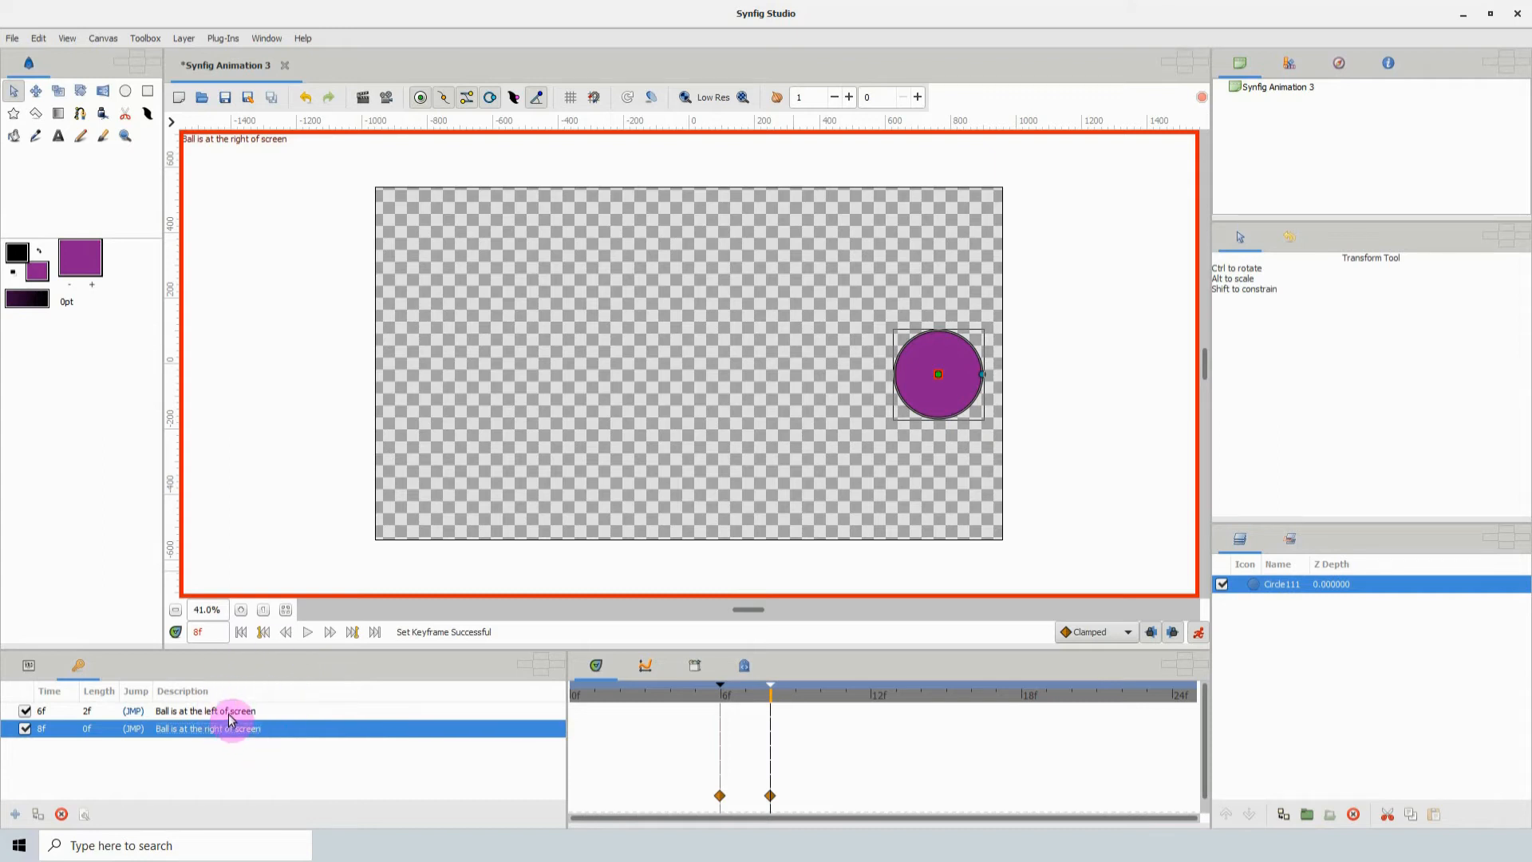
right_click(226, 730)
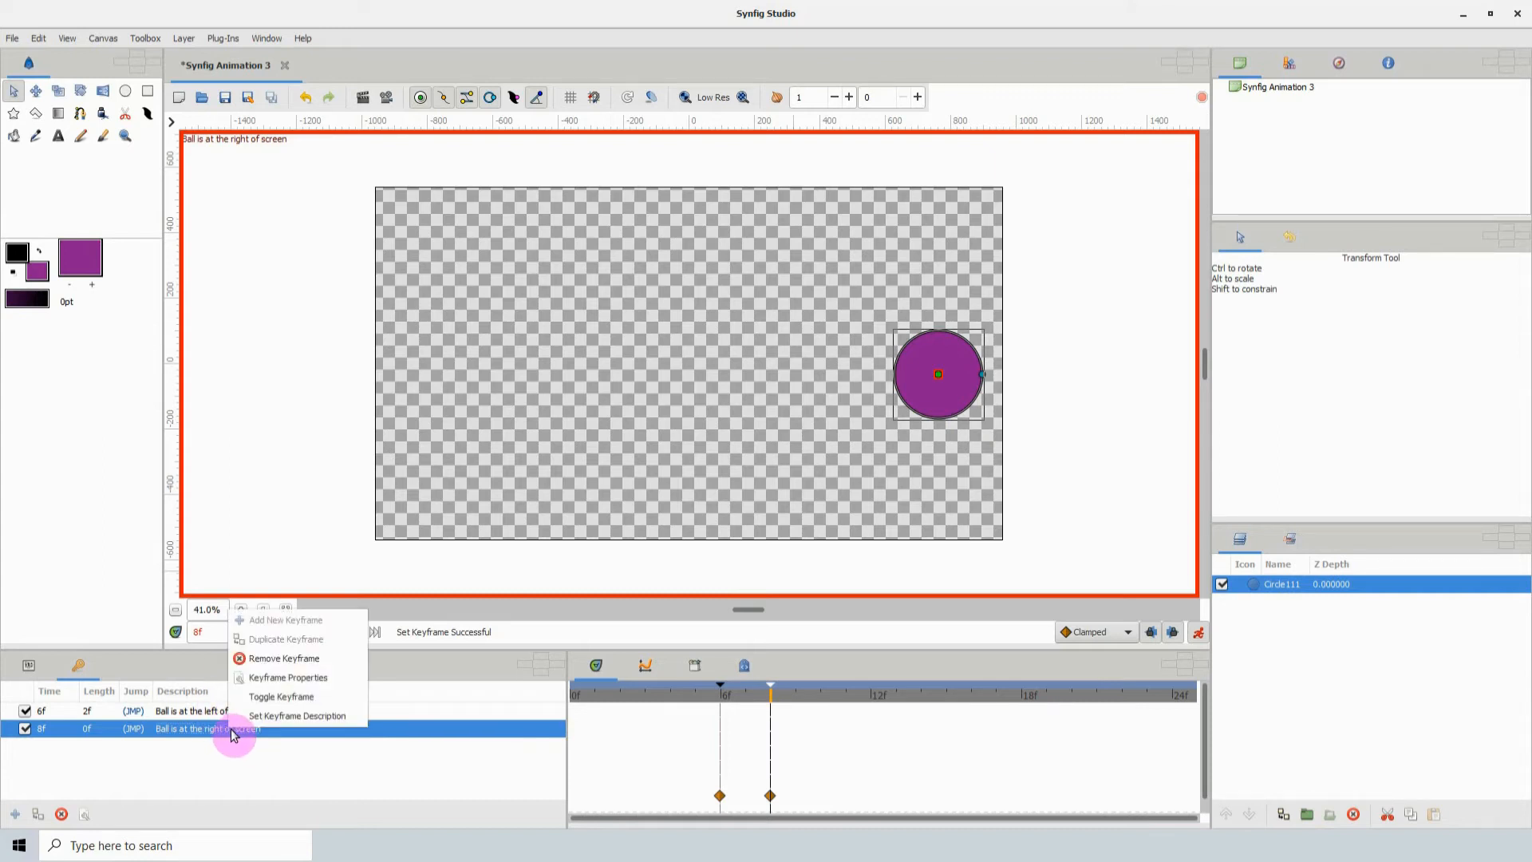
left_click(298, 716)
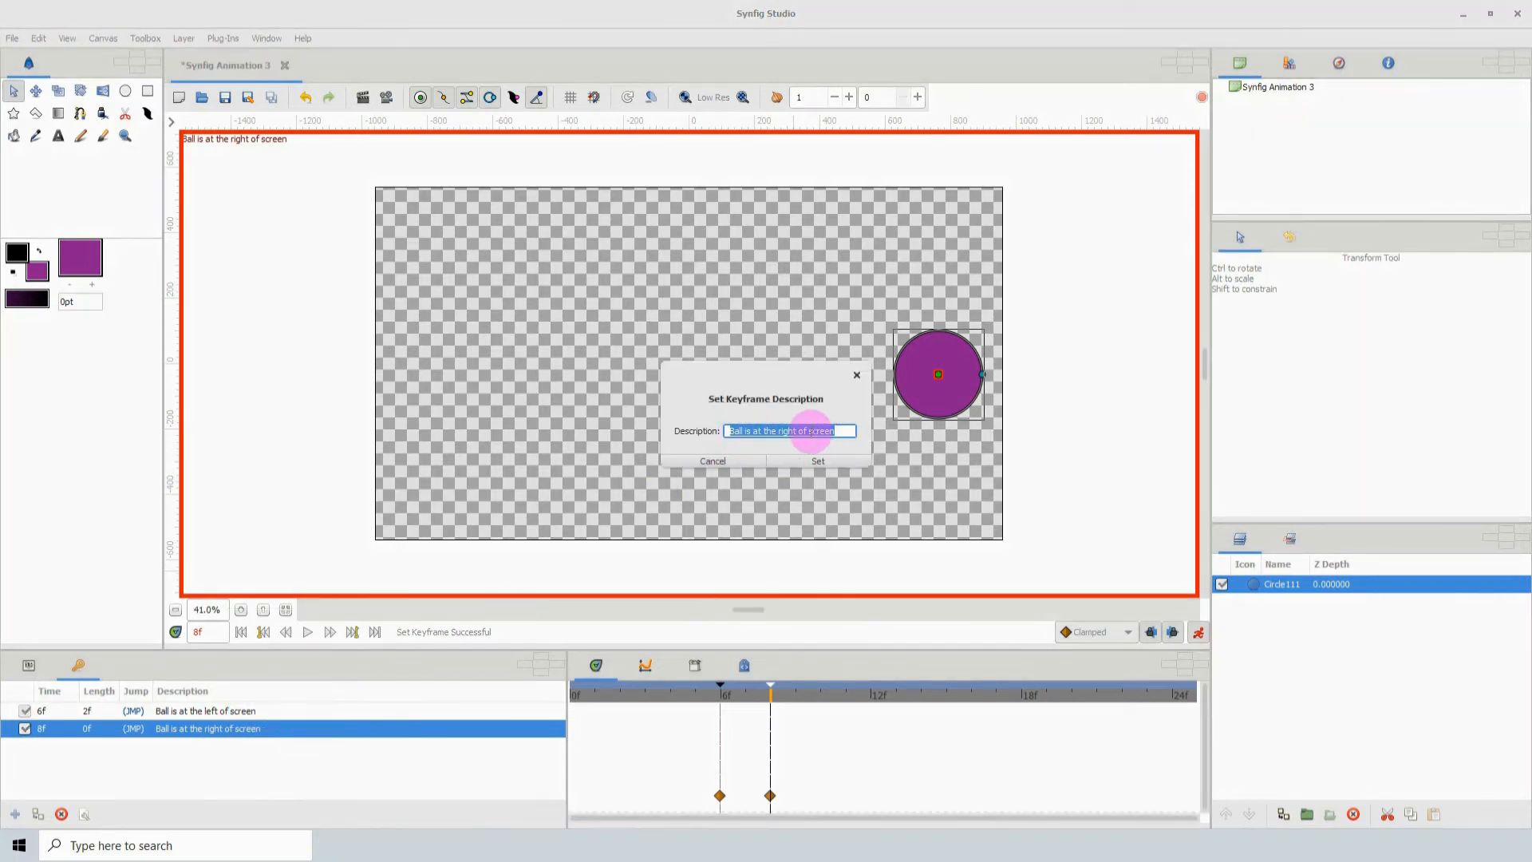
left_click(739, 463)
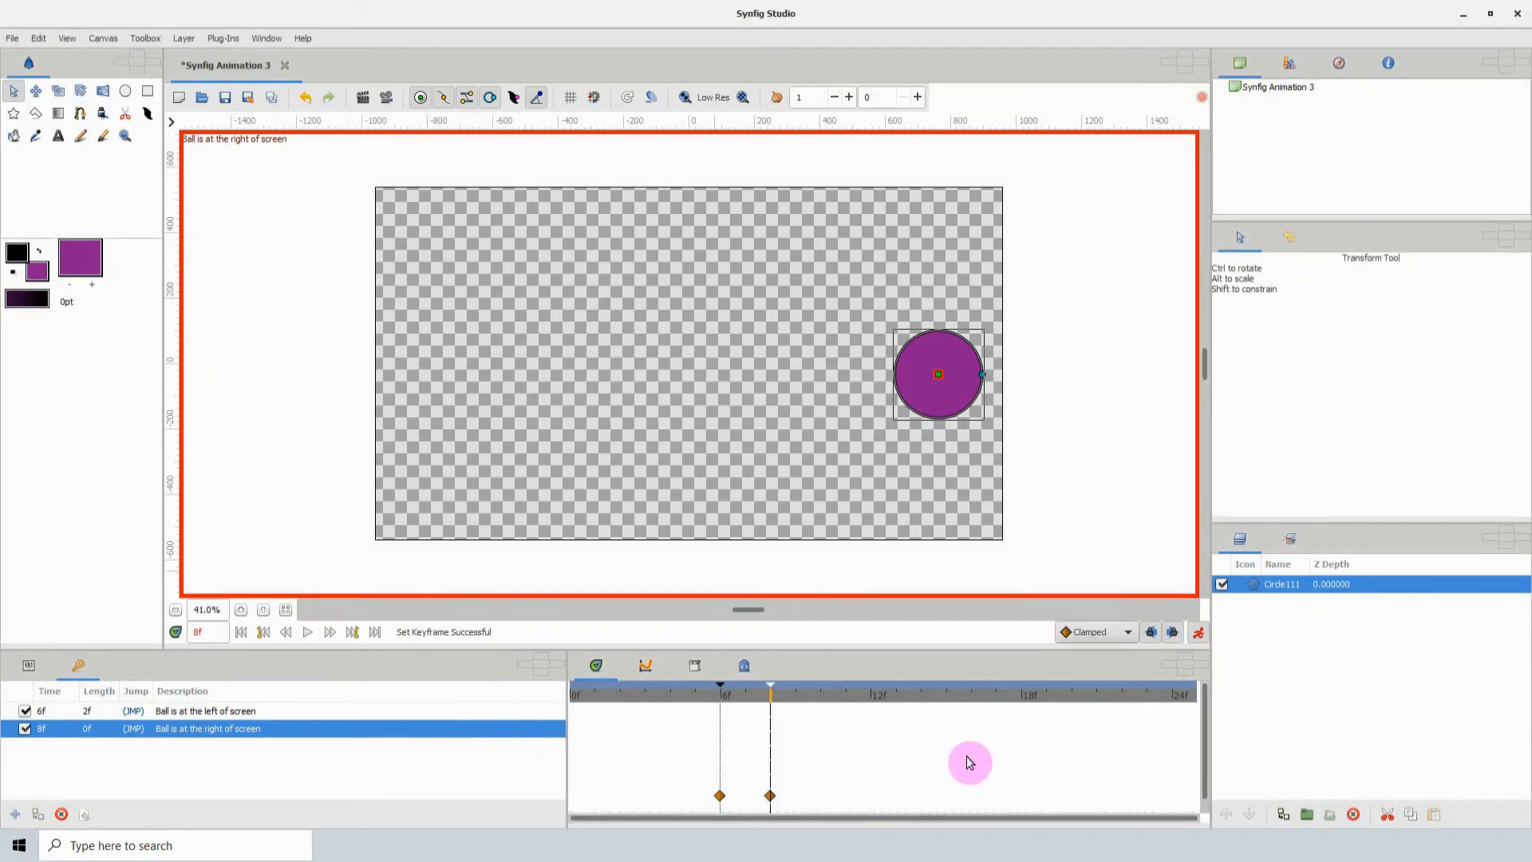
- Turn off animate editing mode and delete the circle layer along with both keyframes
left_click(1200, 633)
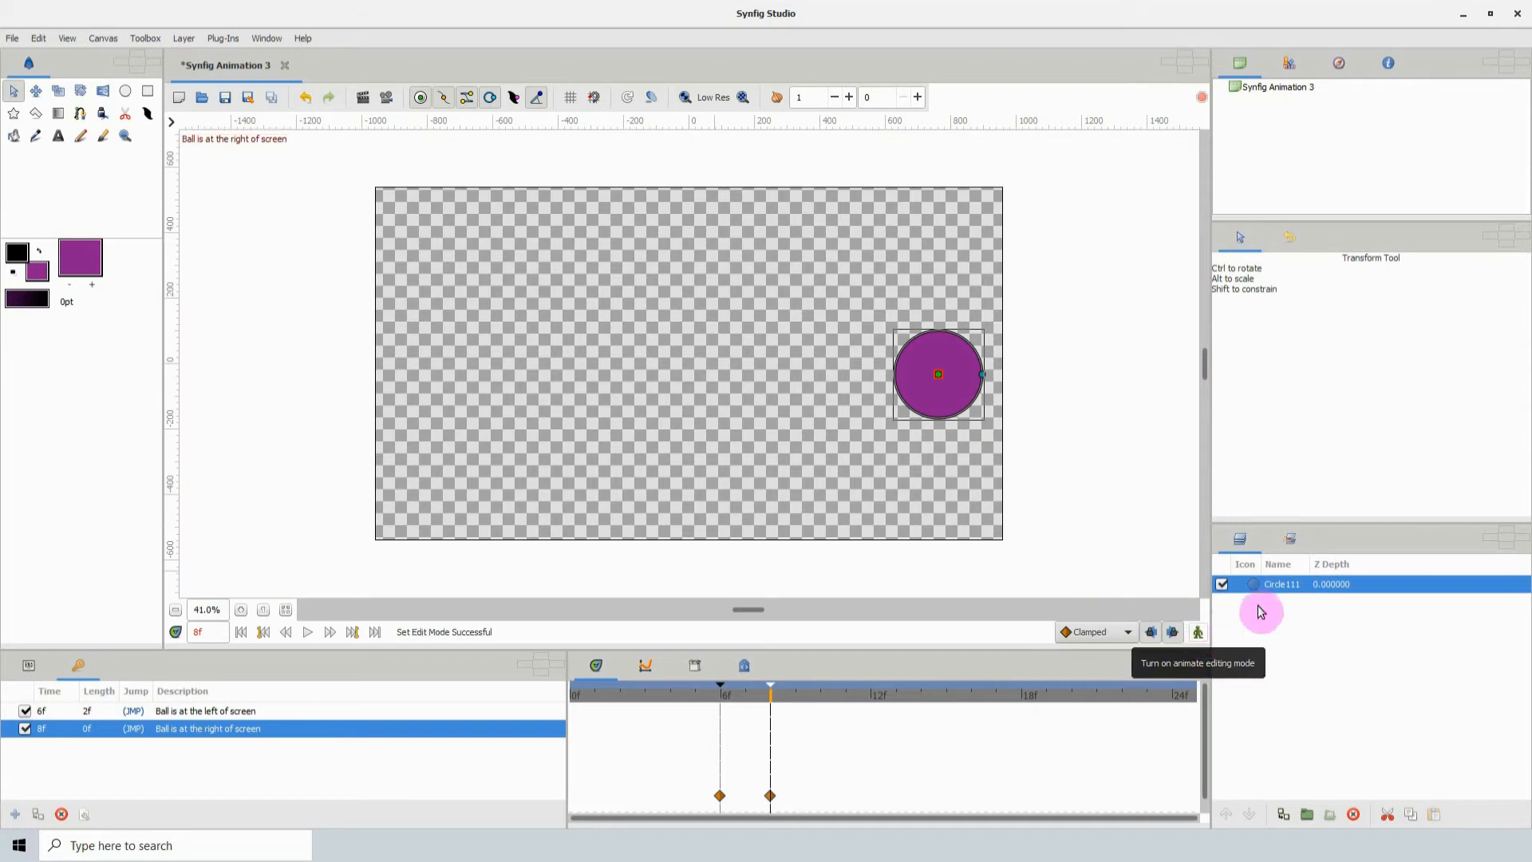
left_click(1354, 814)
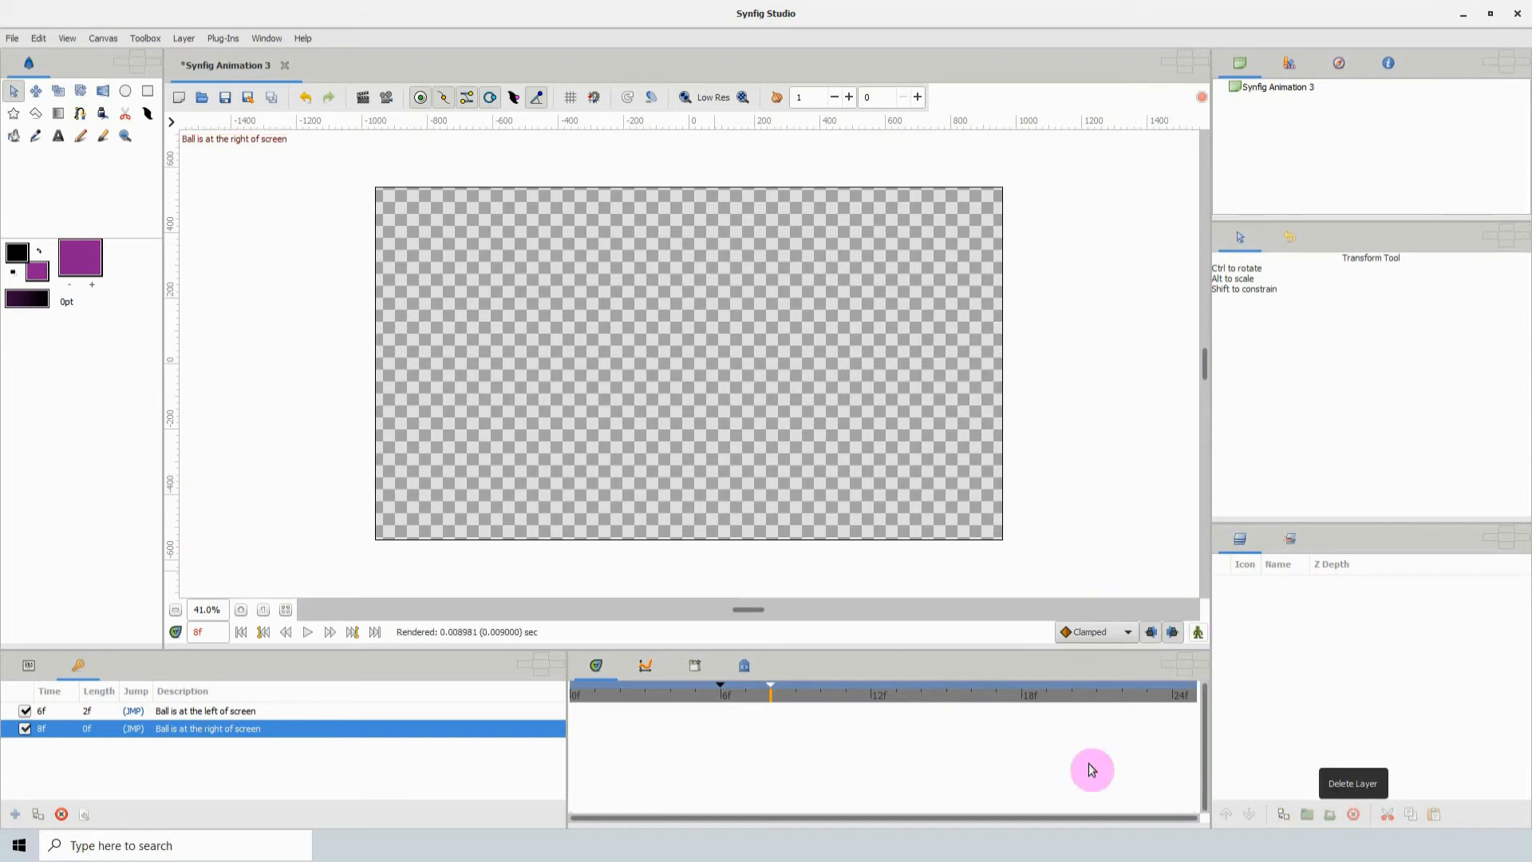
left_click(62, 815)
left_click(61, 814)
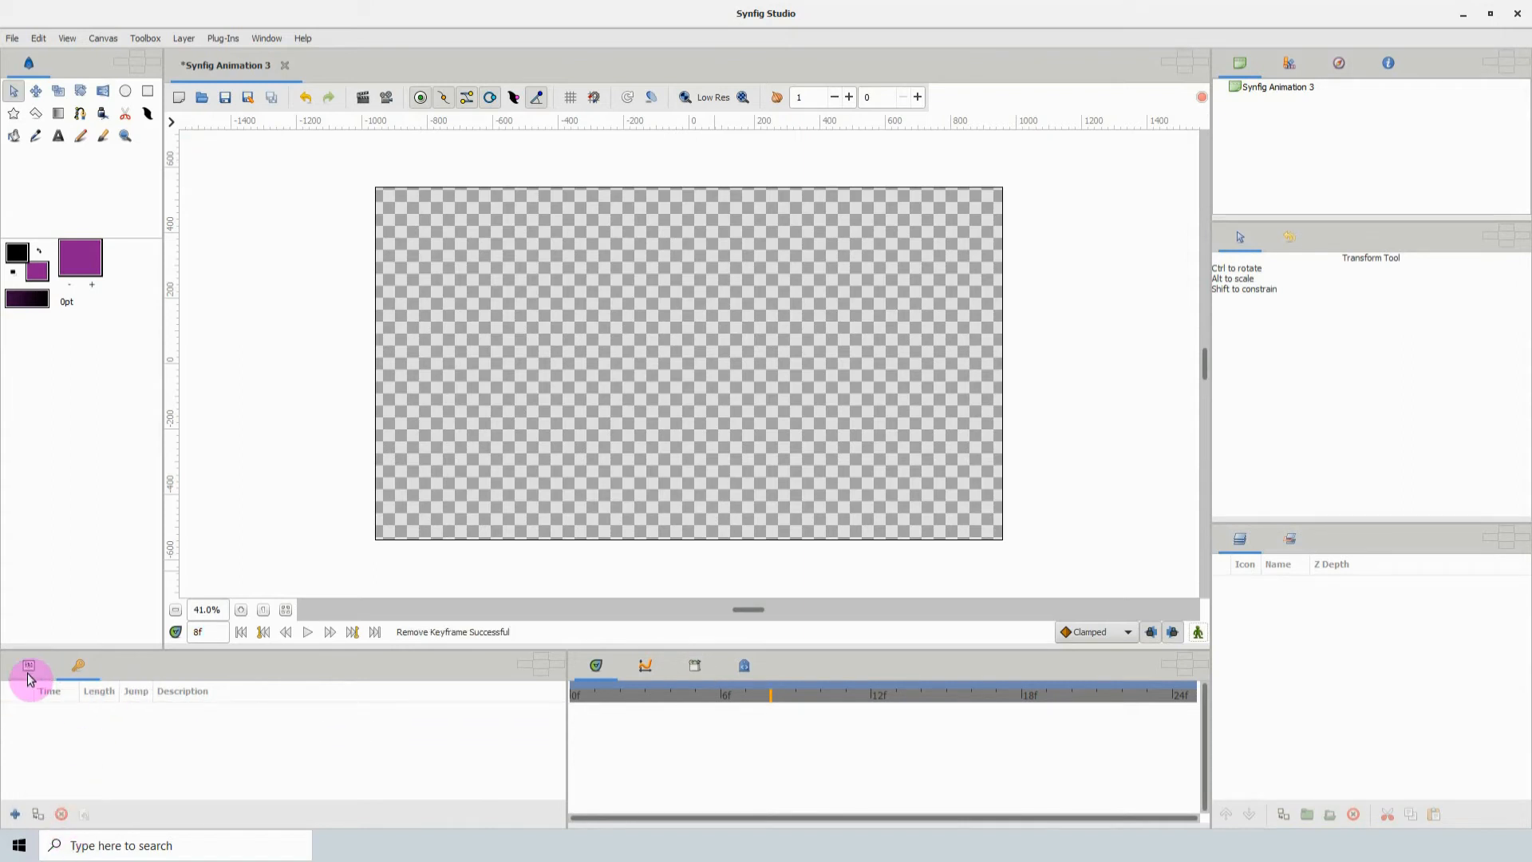
- Draw a purple circle about 166 px in radius above the canvas center, and turn on animate editing mode at frame 0
left_click(125, 90)
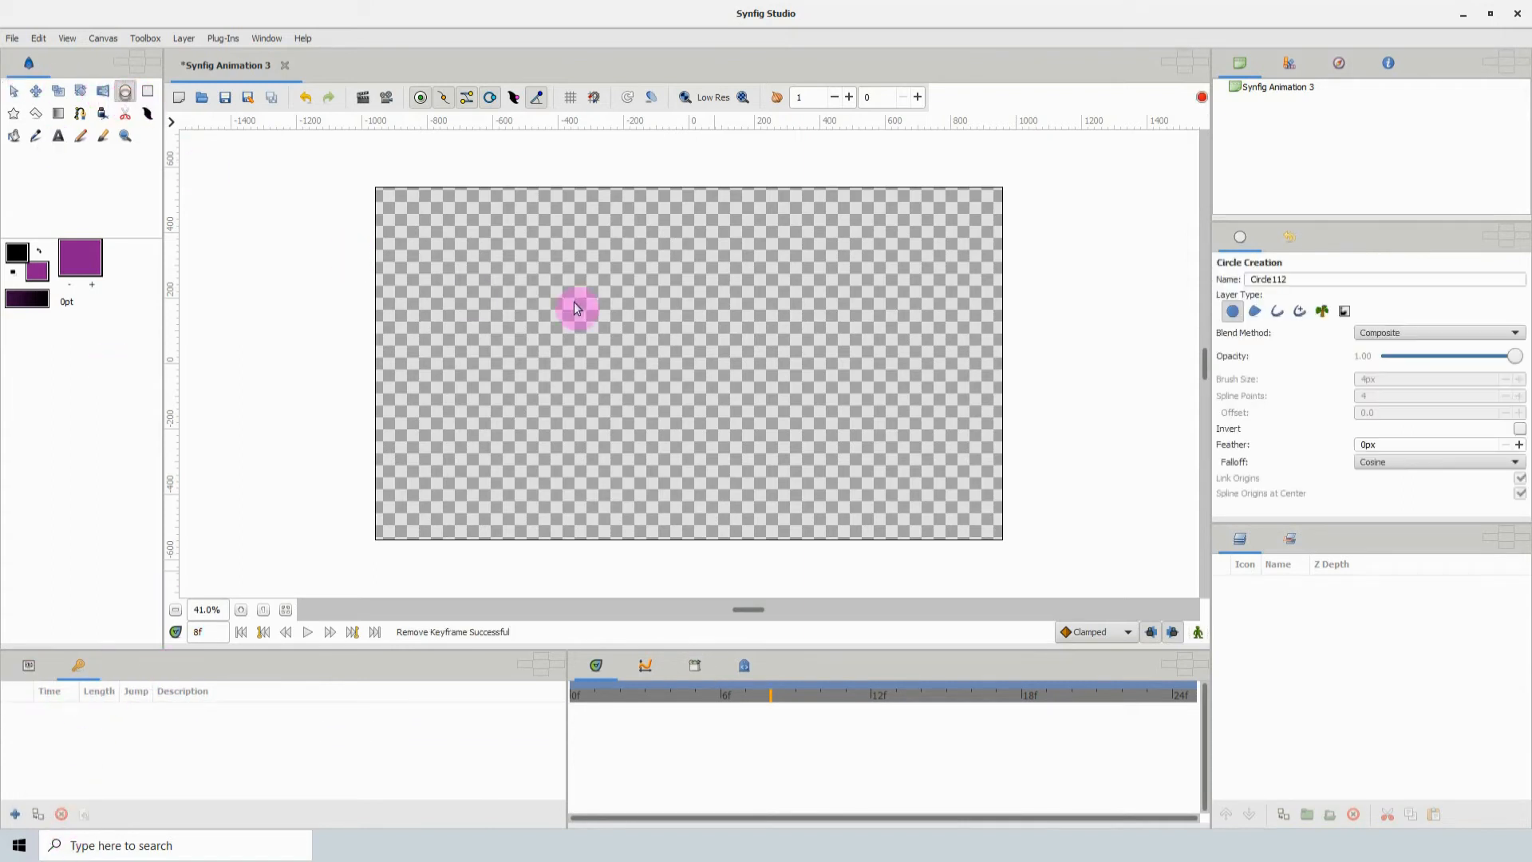
left_click_drag(672, 302, 728, 380)
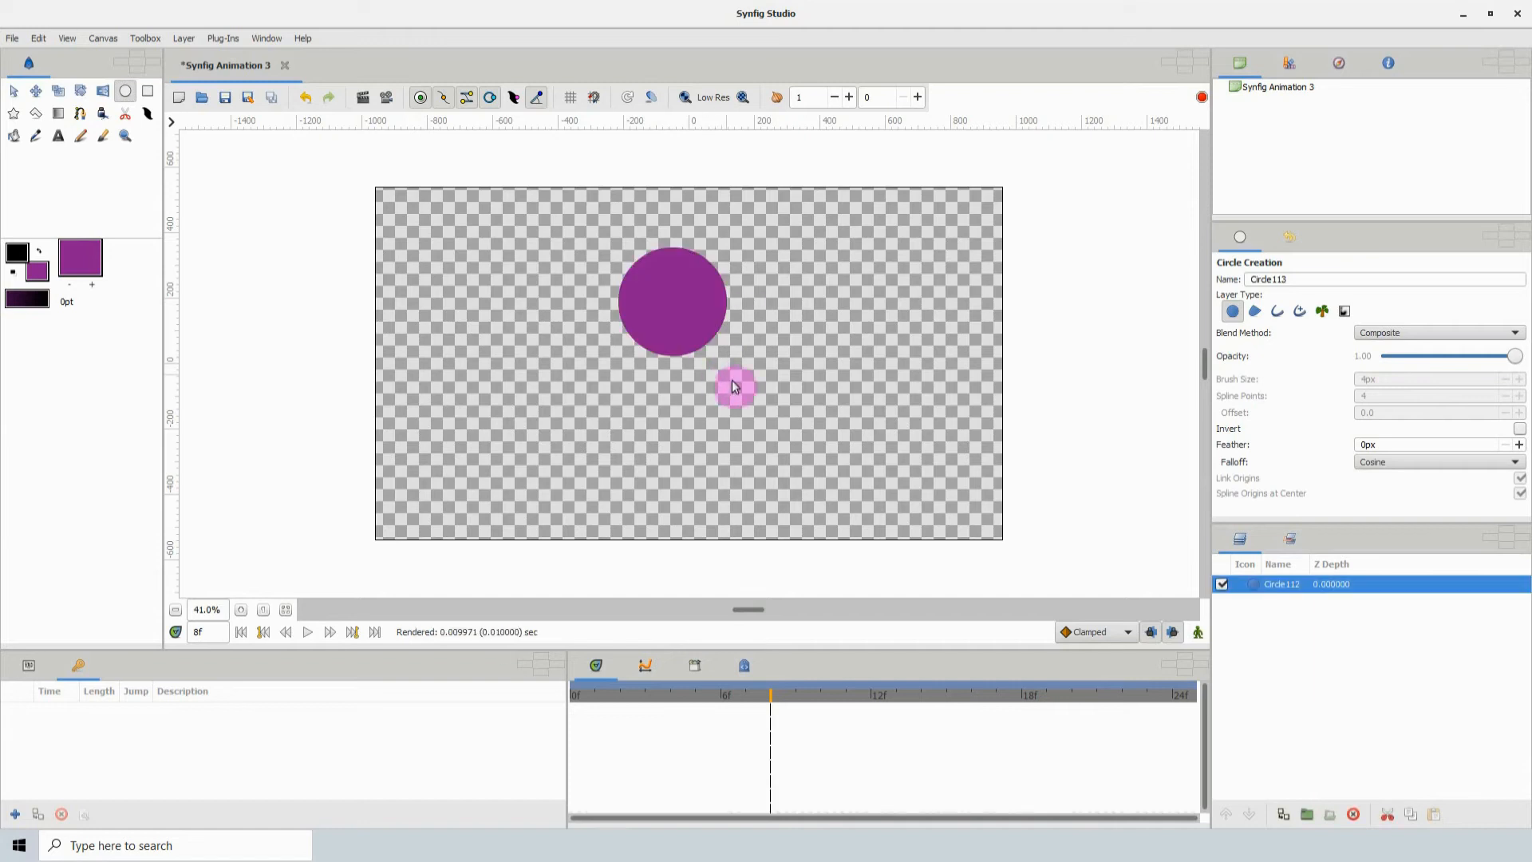
left_click_drag(732, 700, 575, 714)
left_click(1199, 632)
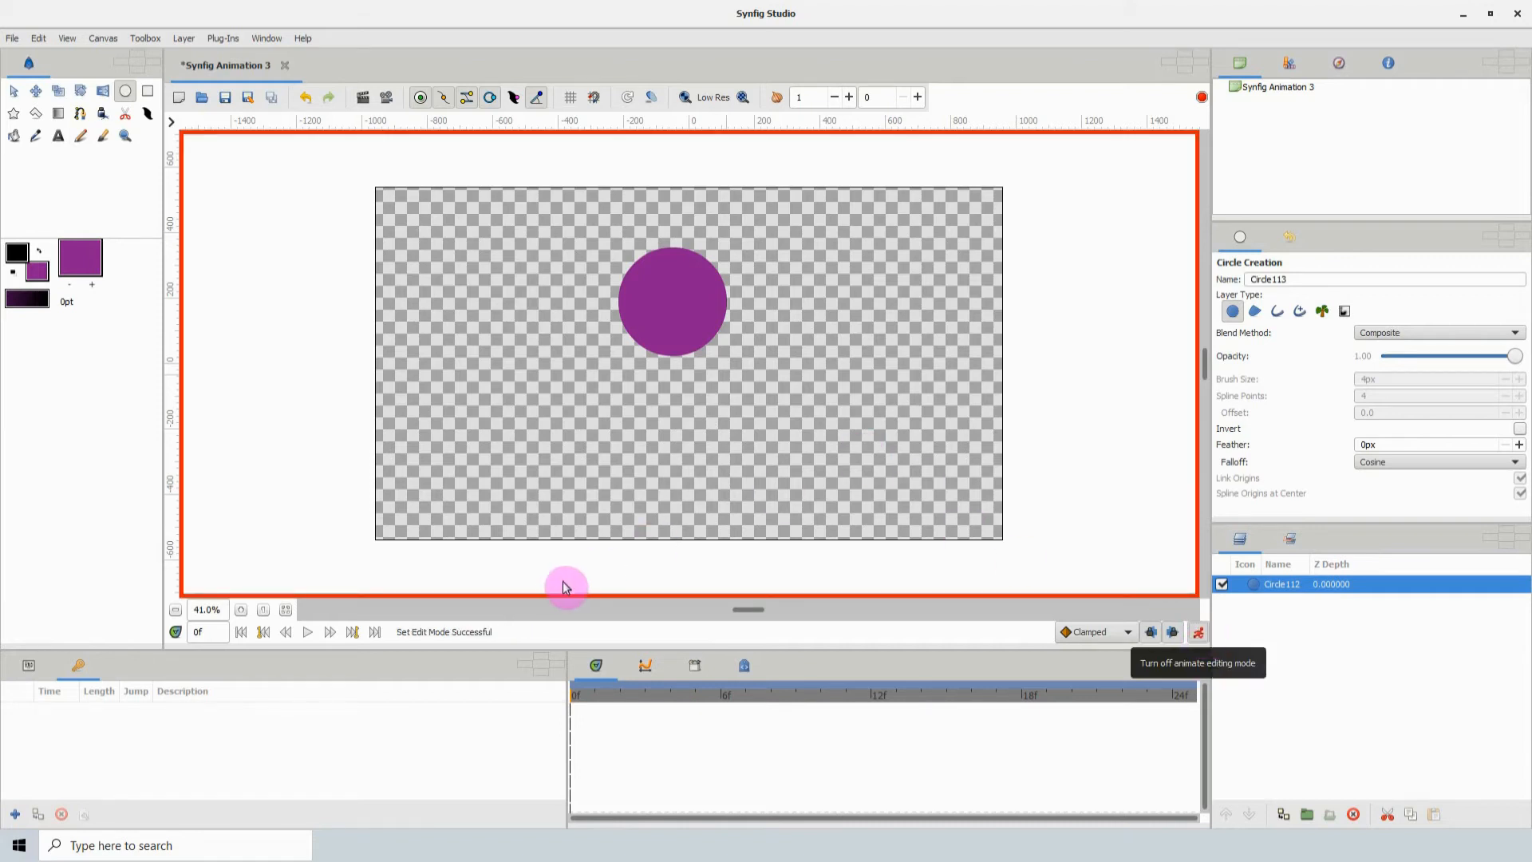
- Add a keyframe at frame 0 with the description "purple"
left_click(15, 814)
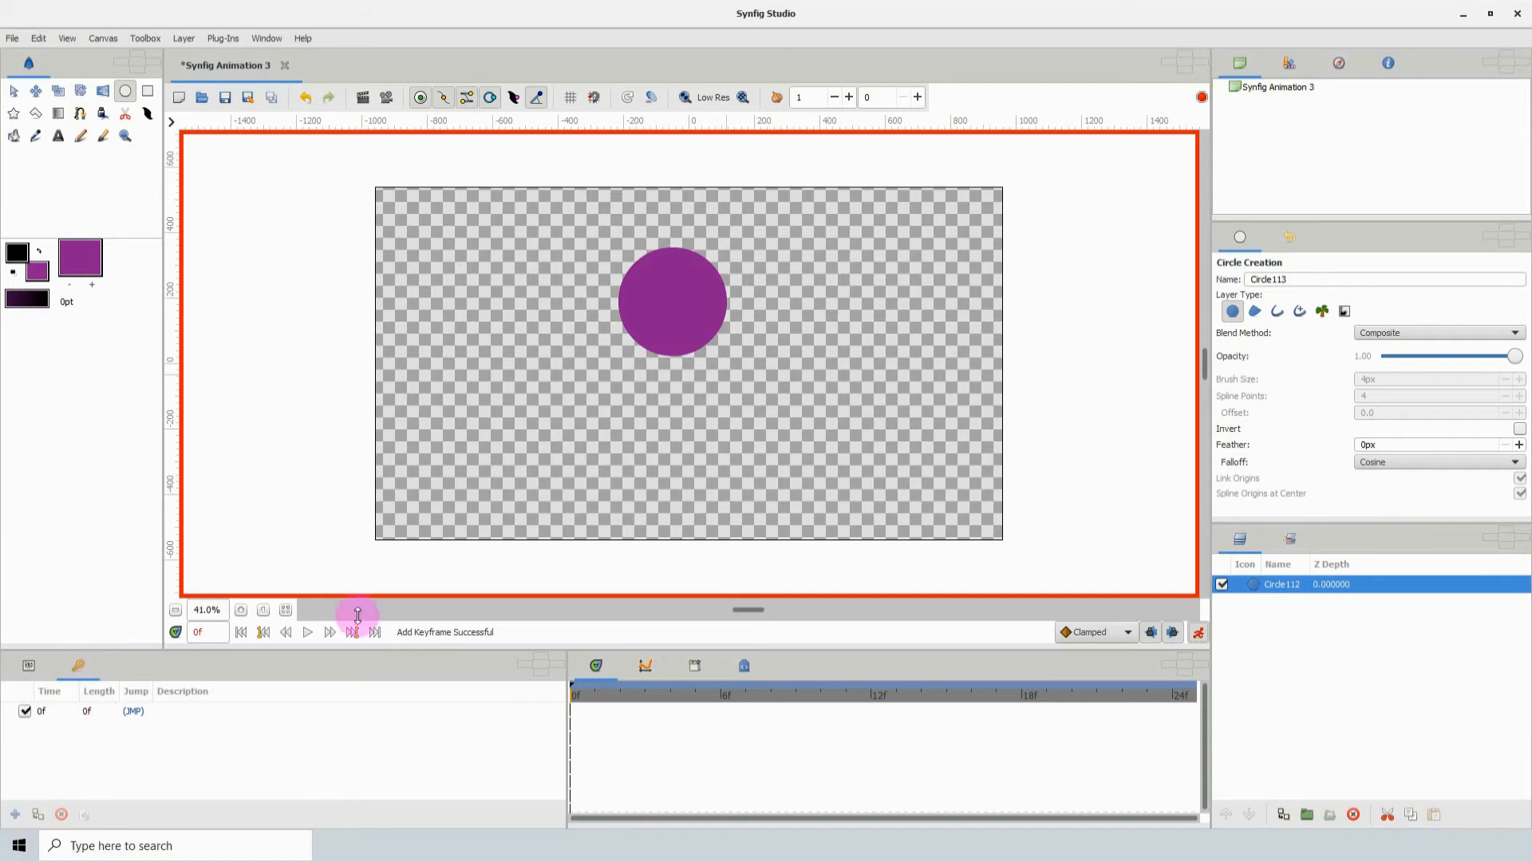
double_click(192, 712)
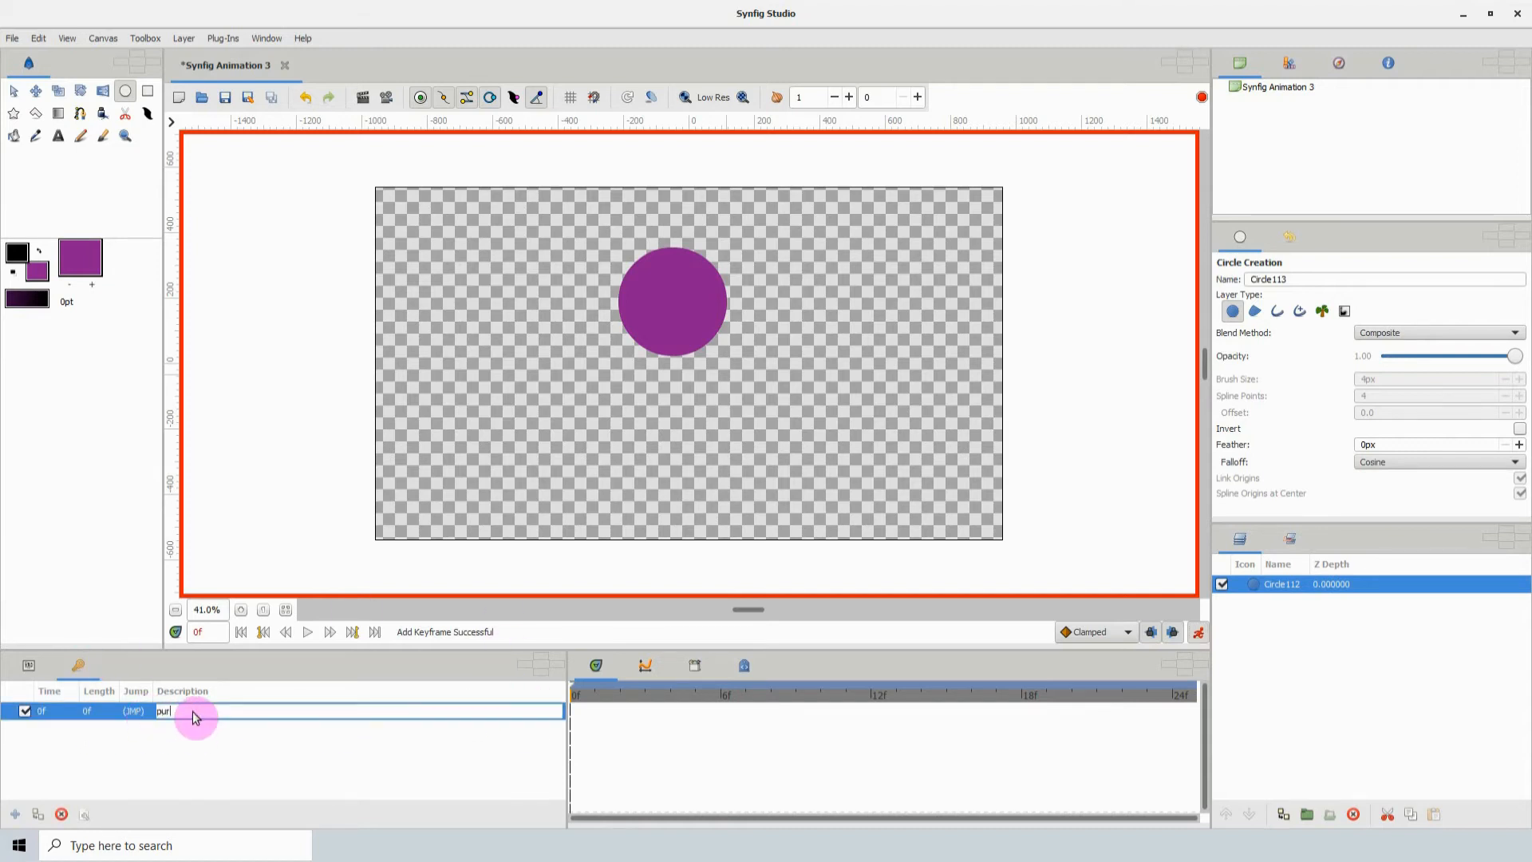
type("purple")
key("Return")
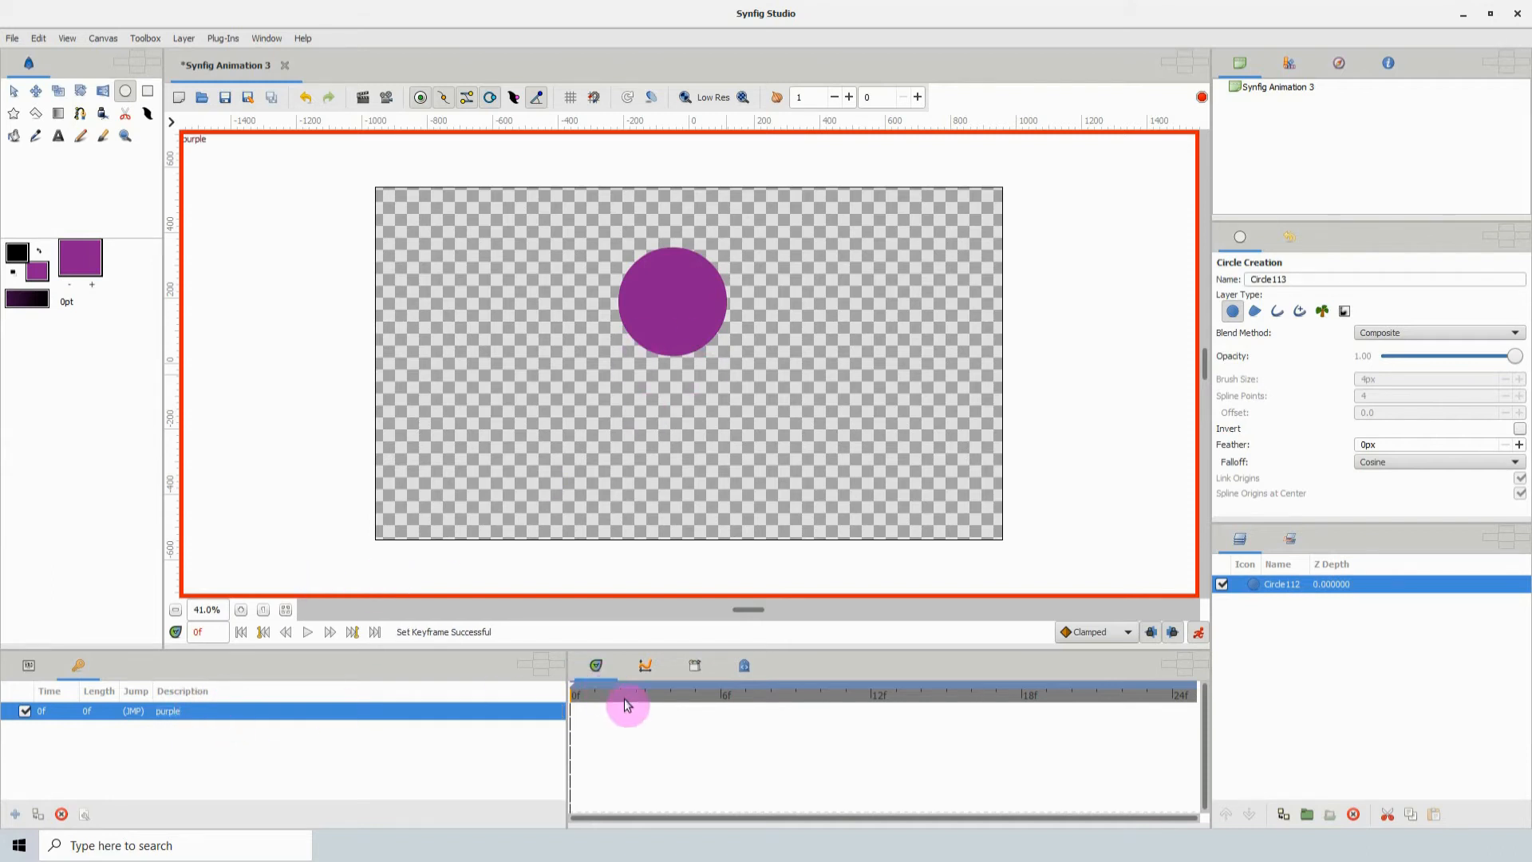
- At frame 6, set the circle's Color parameter to dark green #378404
left_click_drag(636, 704, 719, 700)
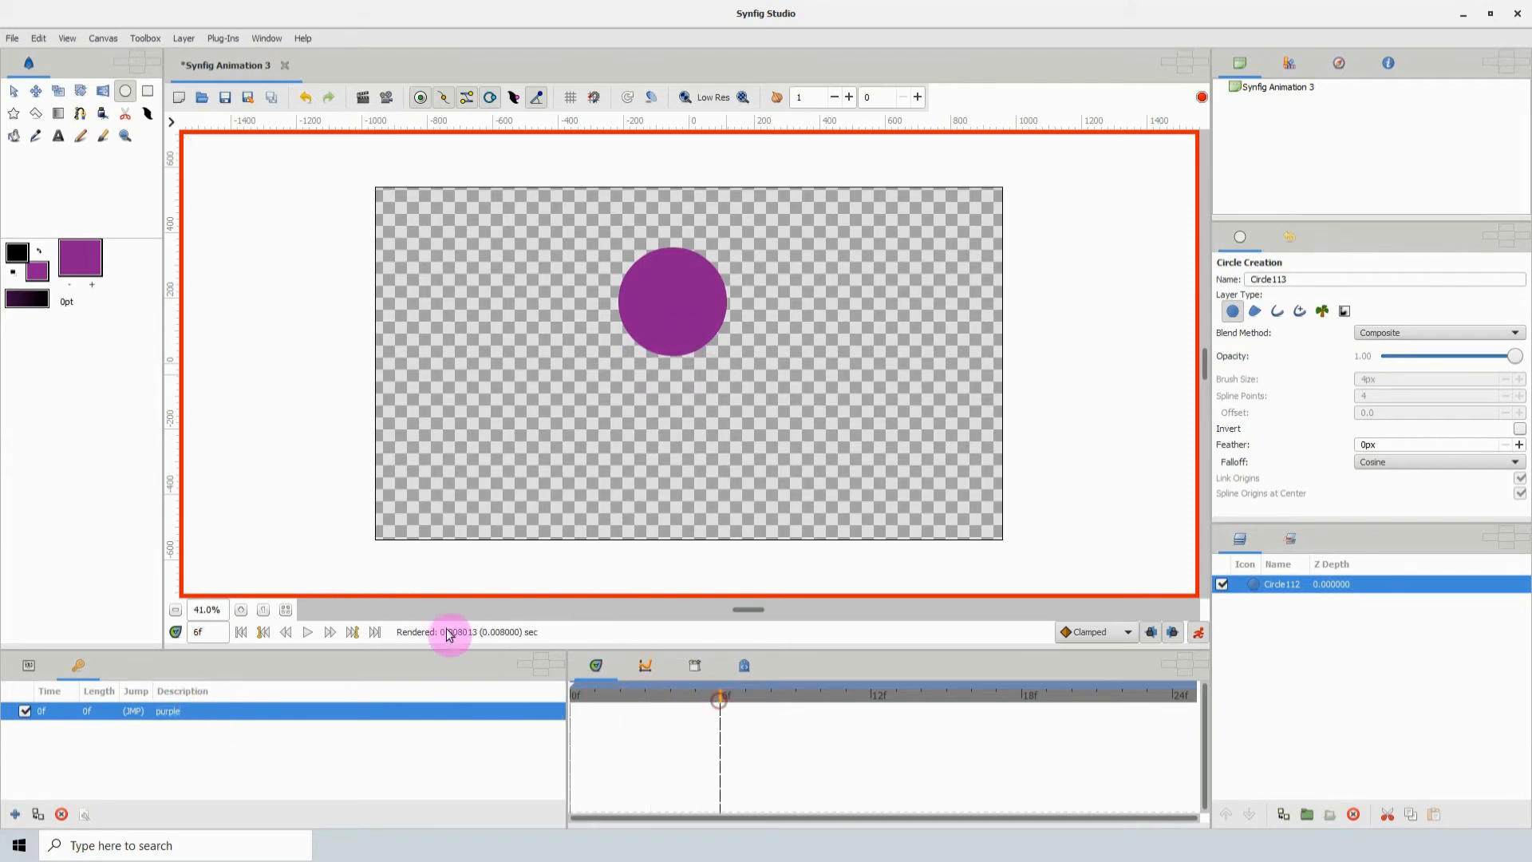
left_click(29, 669)
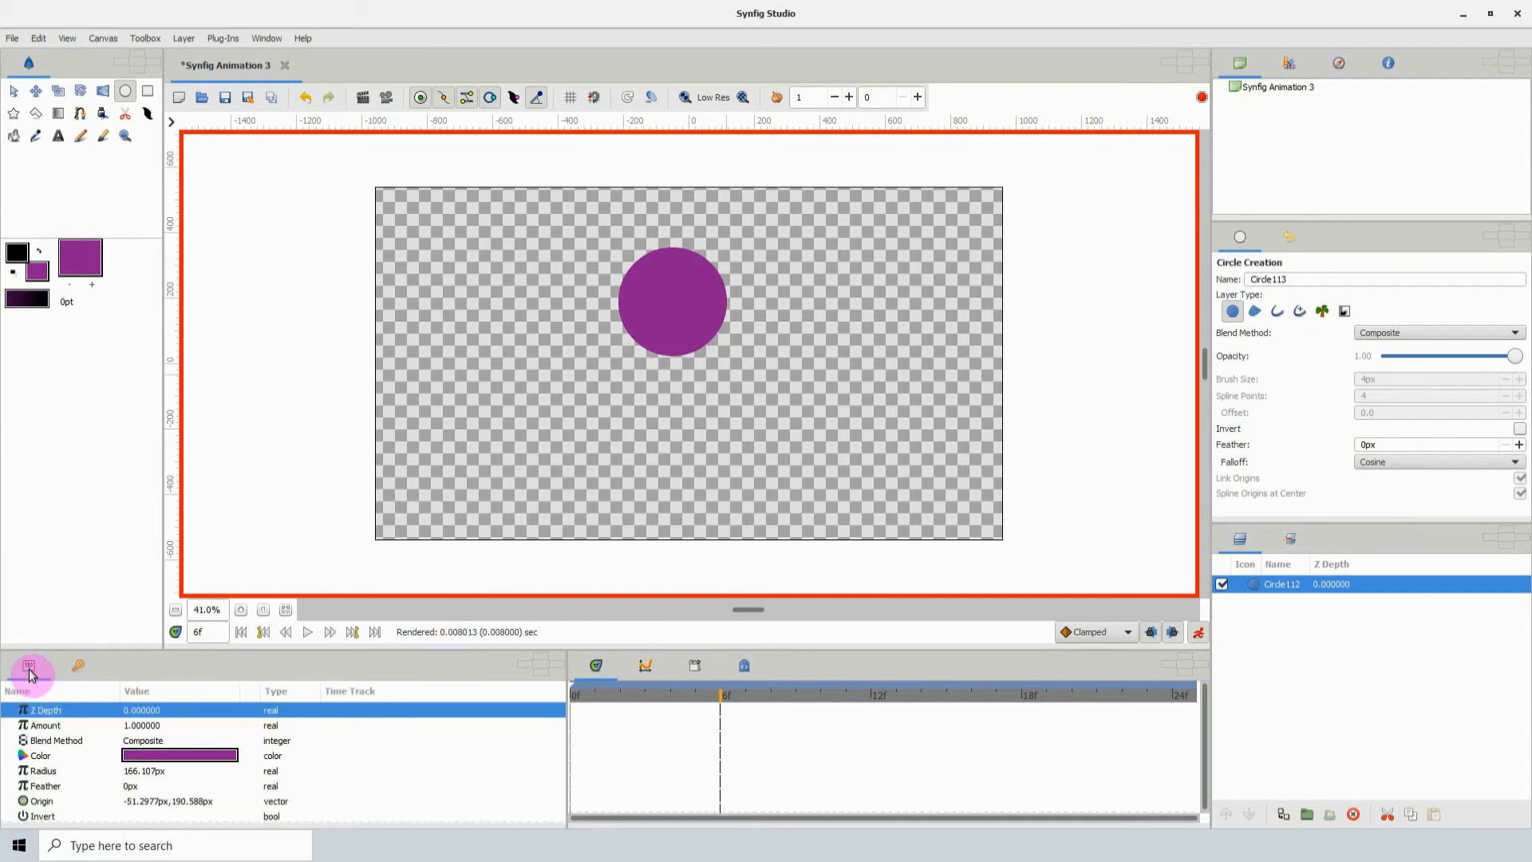
double_click(170, 757)
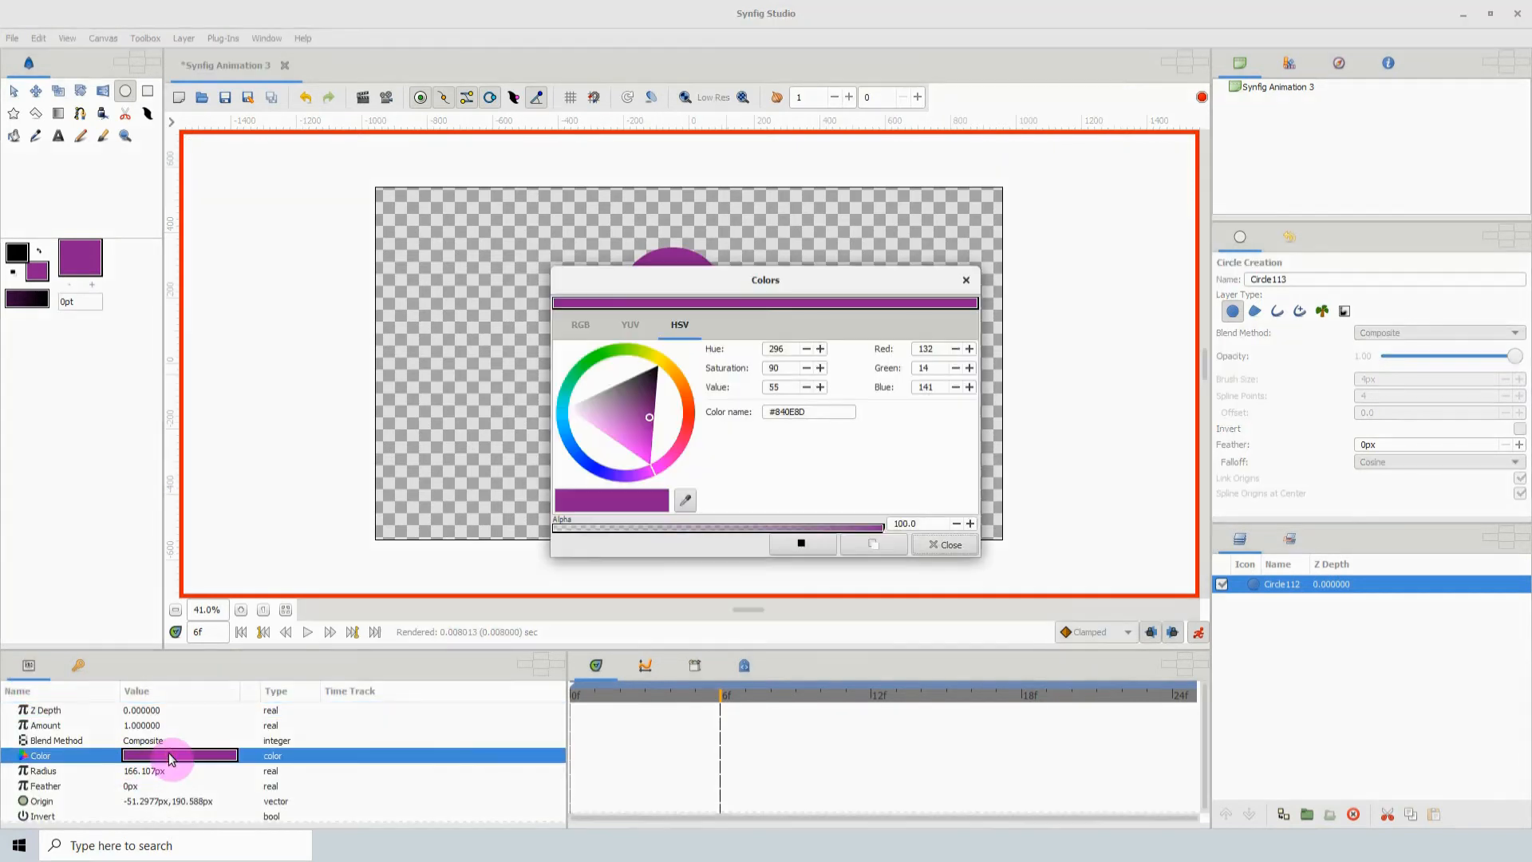
left_click_drag(615, 281, 1015, 400)
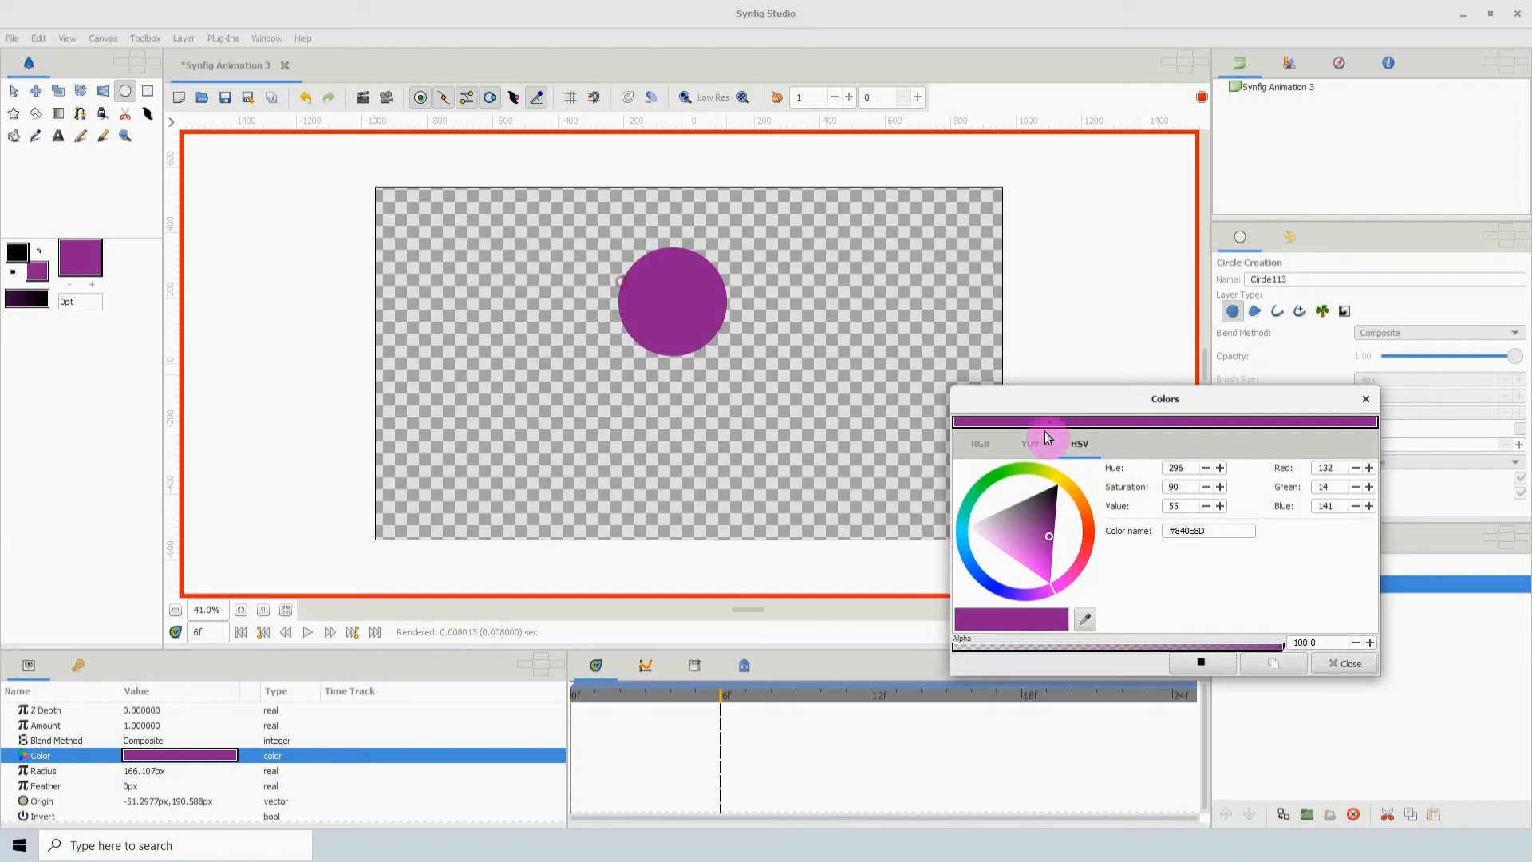
left_click(1044, 507)
mouse_move(1065, 483)
left_mouse_down()
mouse_move(1043, 470)
mouse_move(1025, 501)
mouse_move(1041, 493)
left_mouse_up()
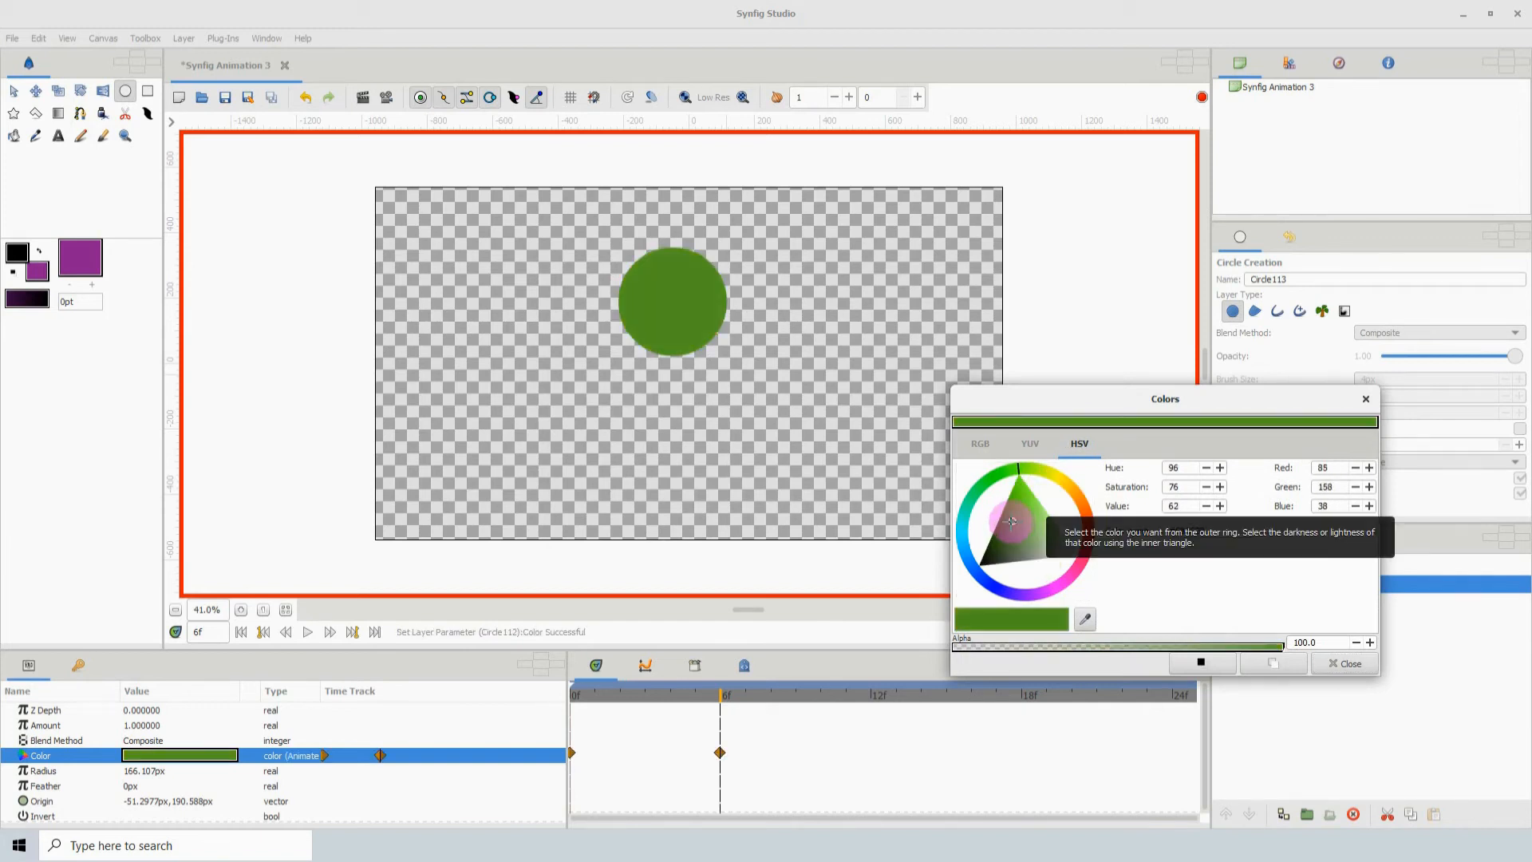
left_click_drag(1007, 528, 1001, 518)
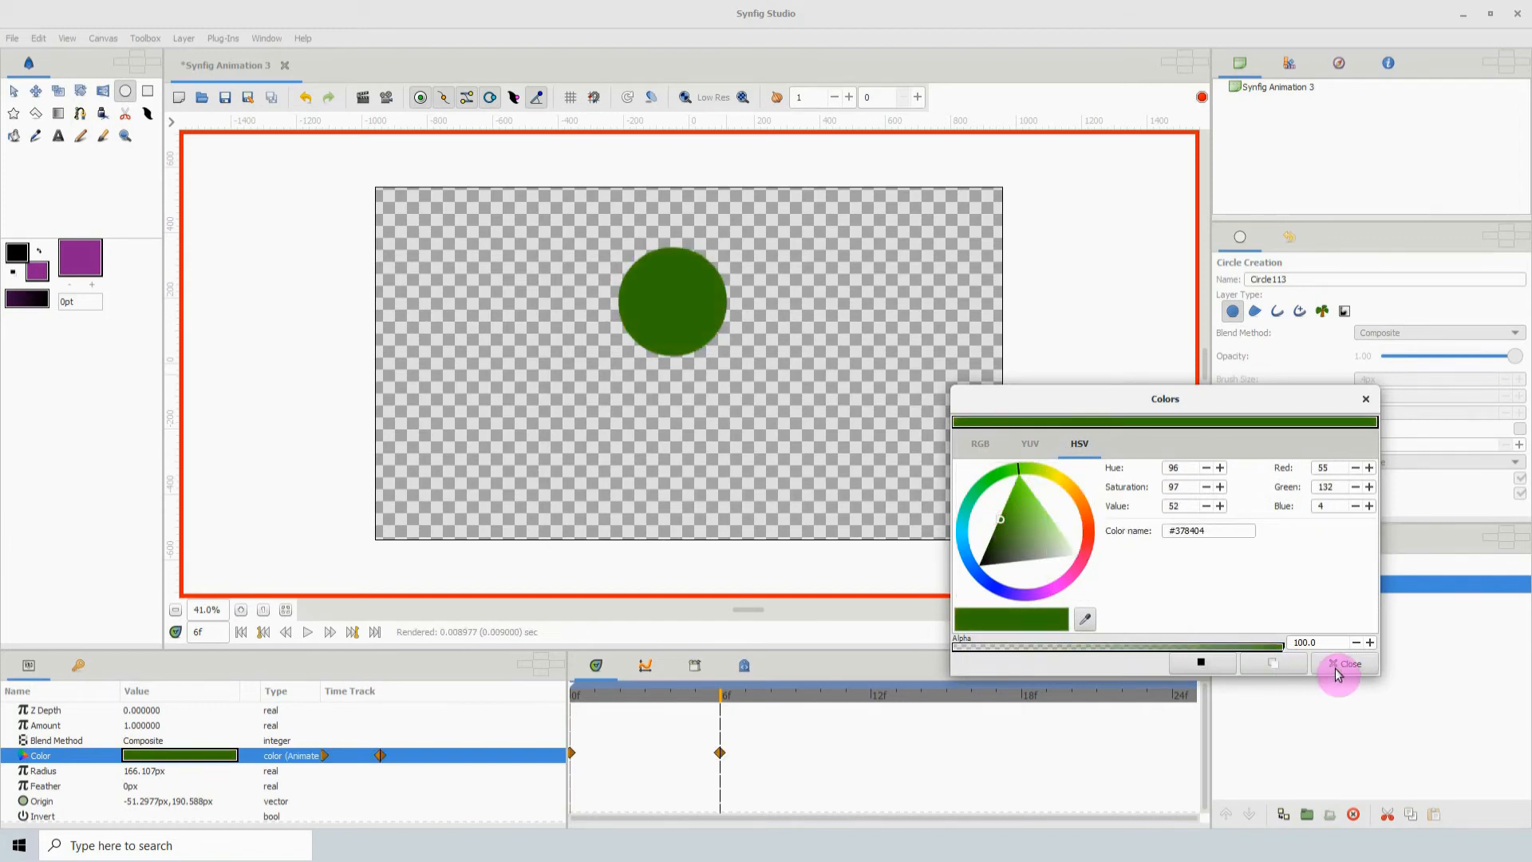
left_click(1338, 674)
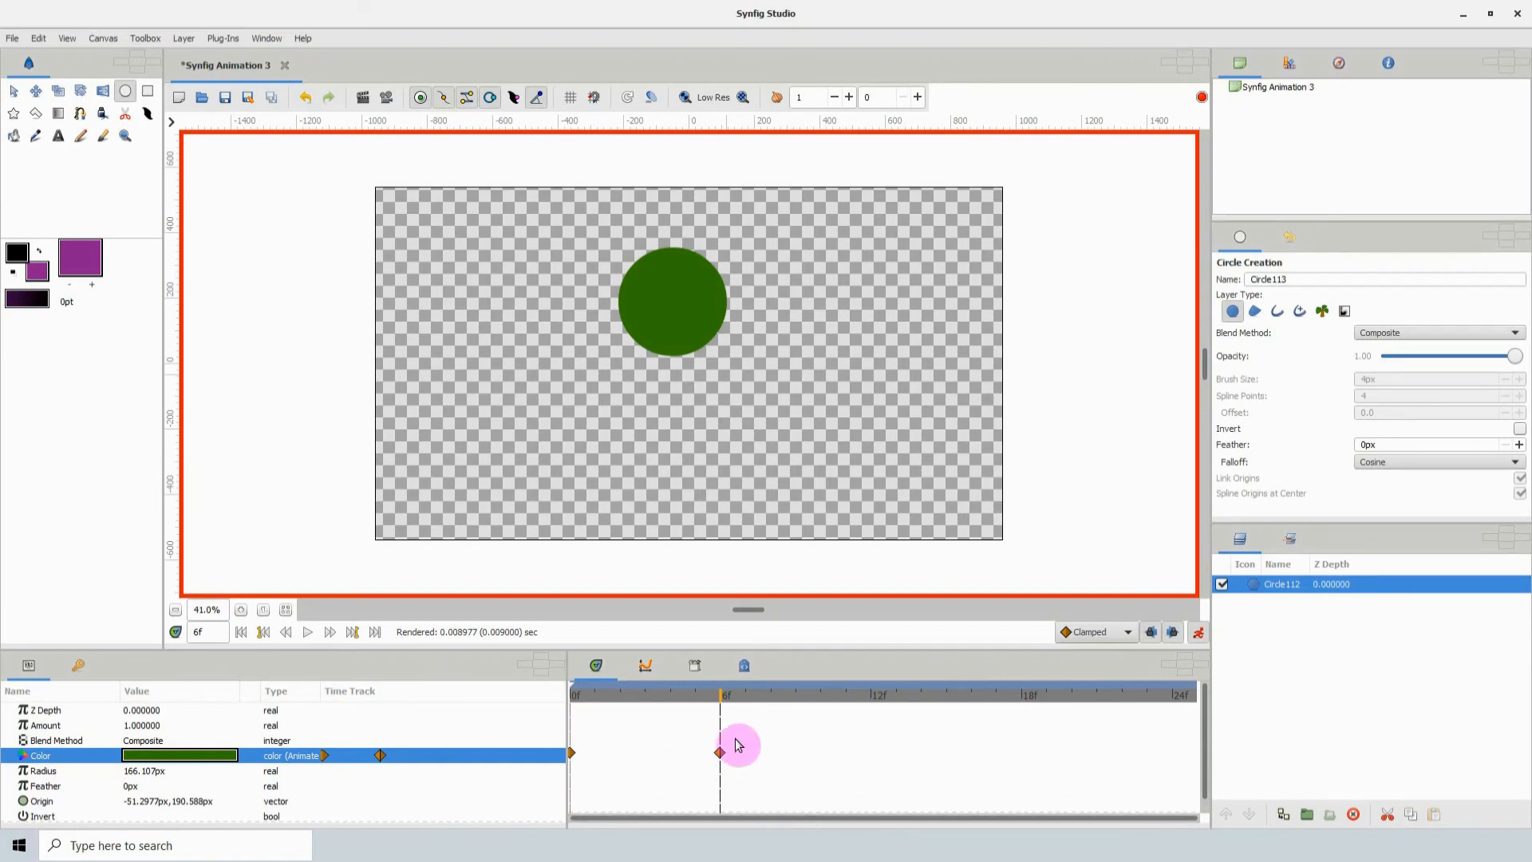
- Add a keyframe at frame 6 with the description "green"
left_click_drag(694, 701, 628, 717)
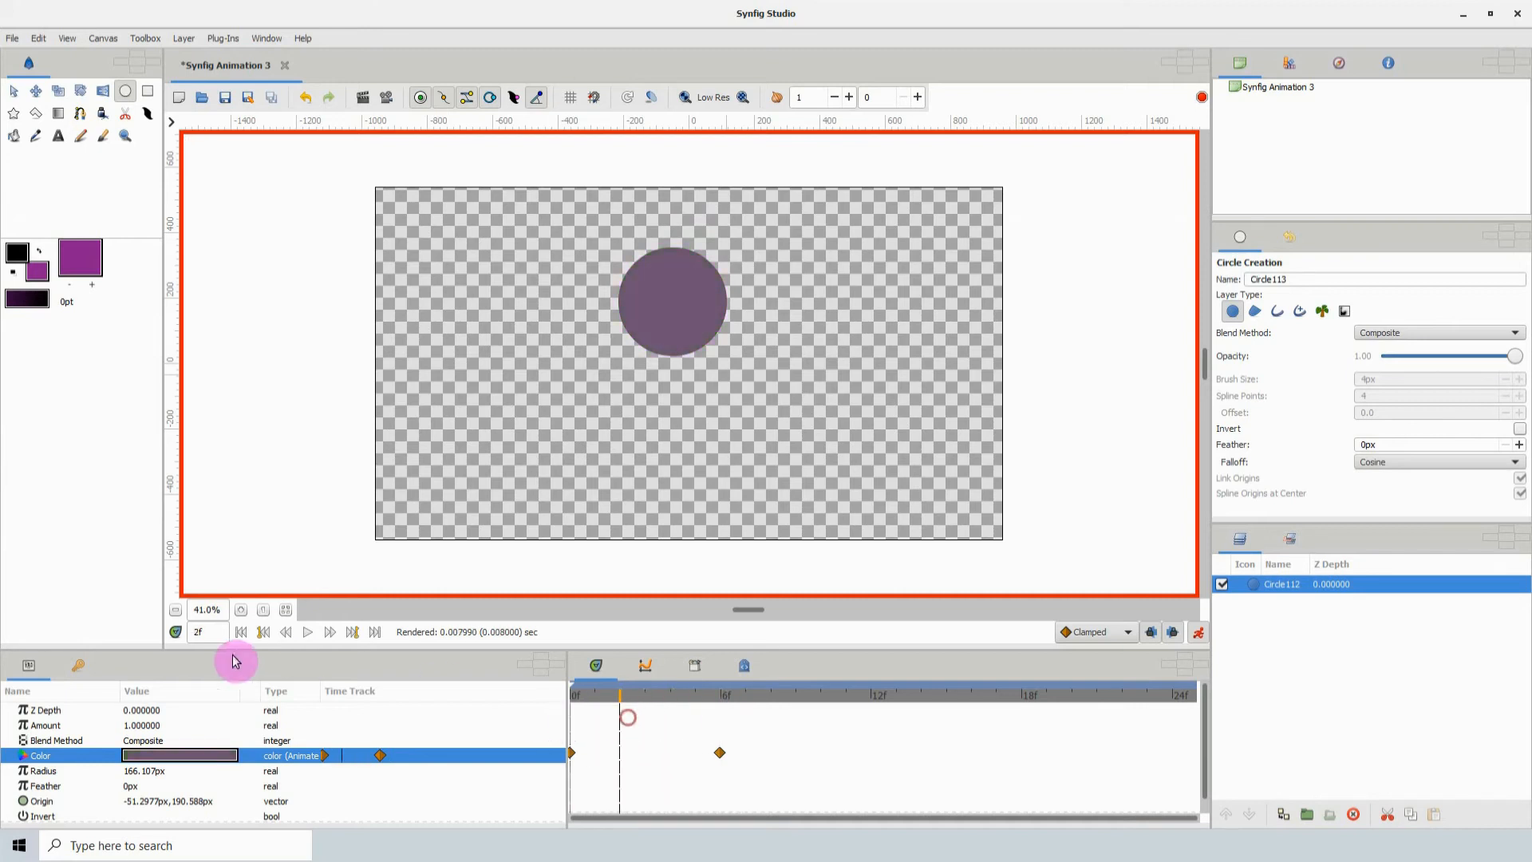
left_click(80, 667)
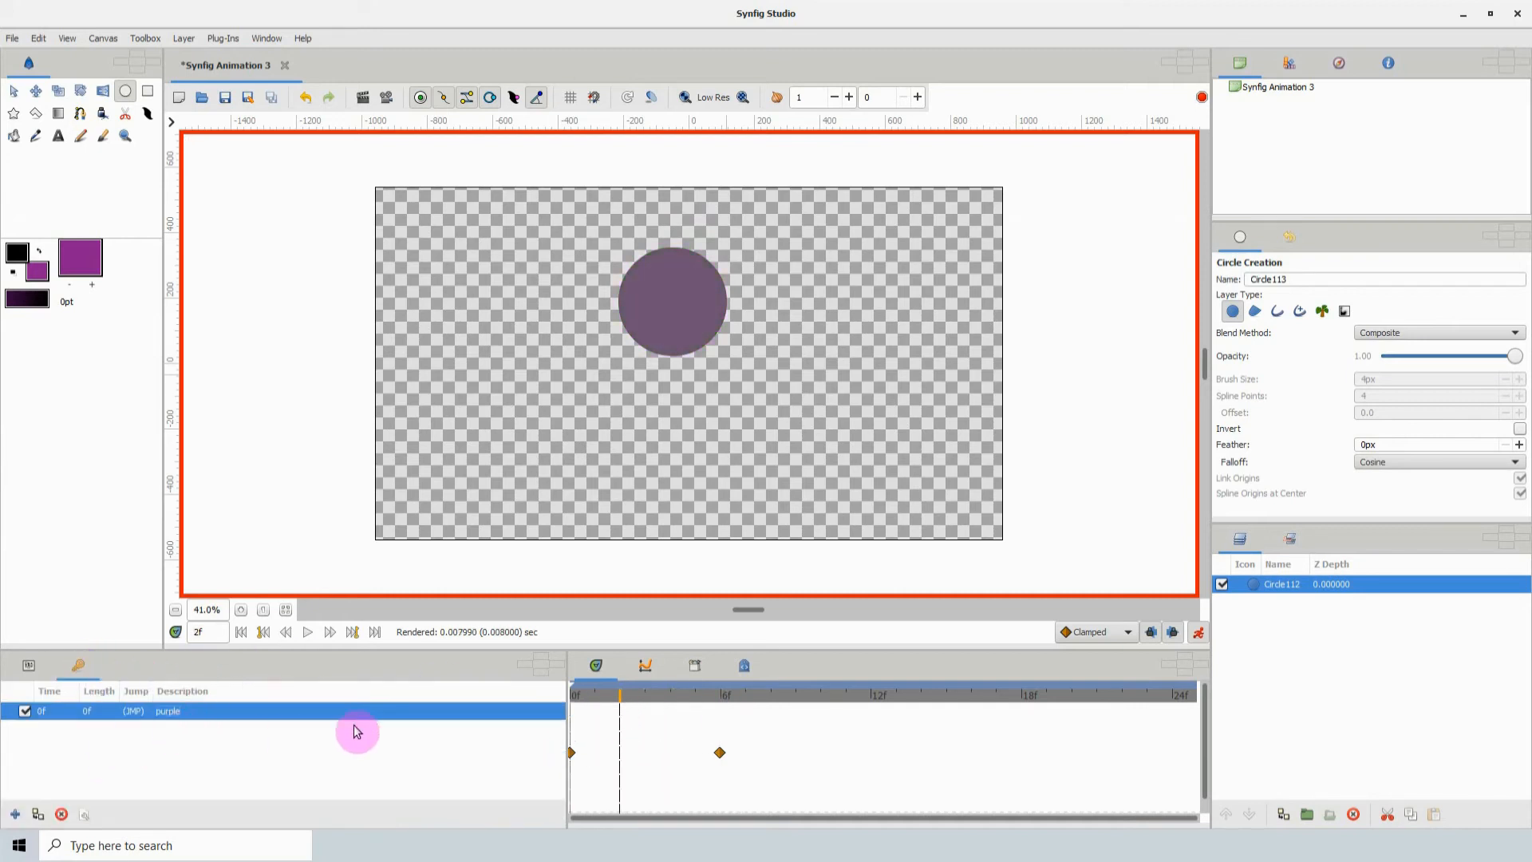
left_click(720, 705)
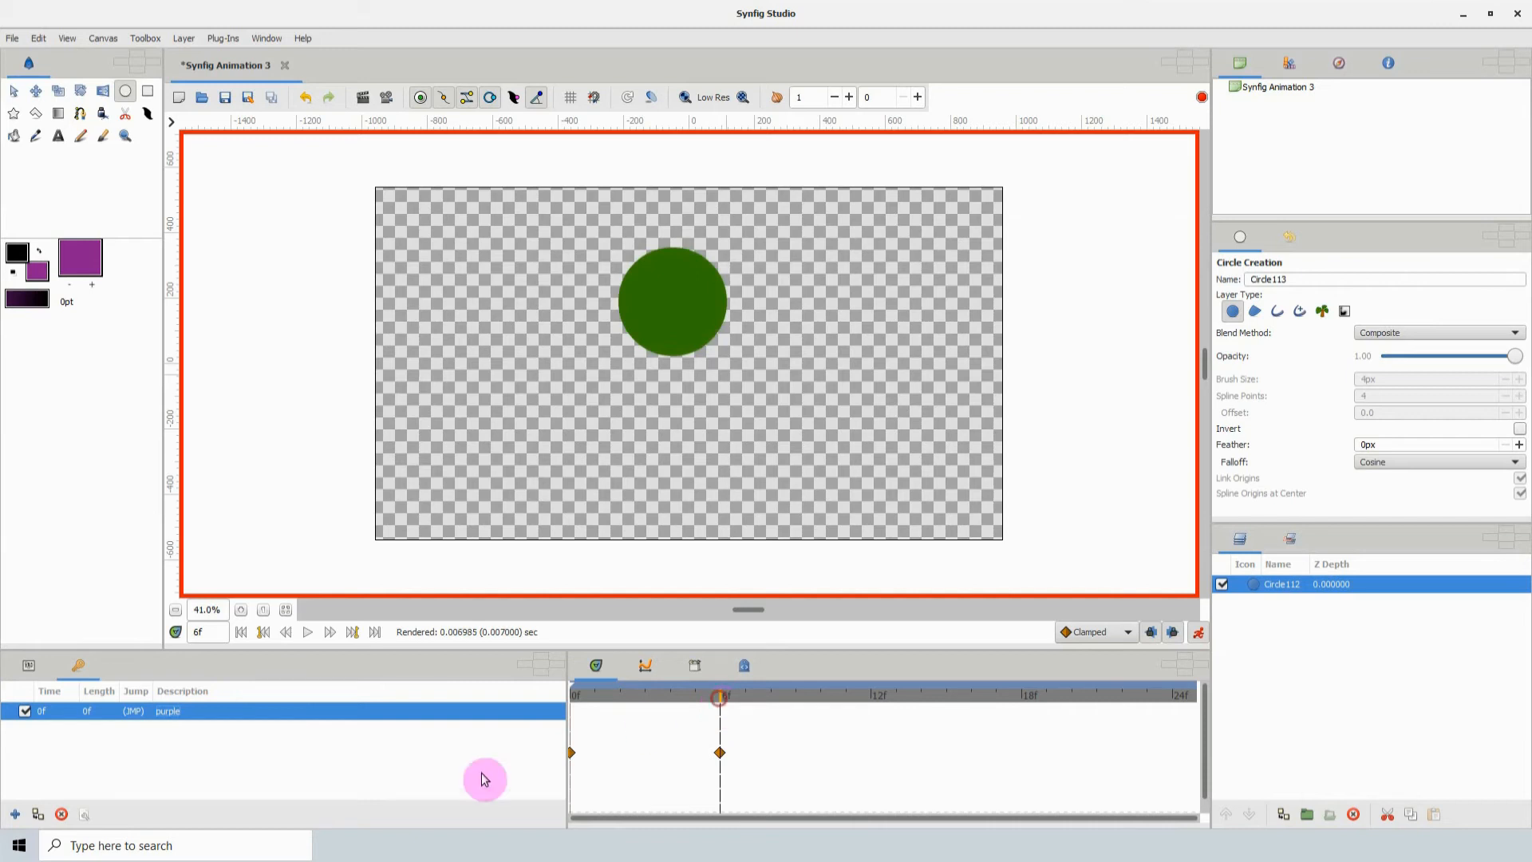
left_click(15, 814)
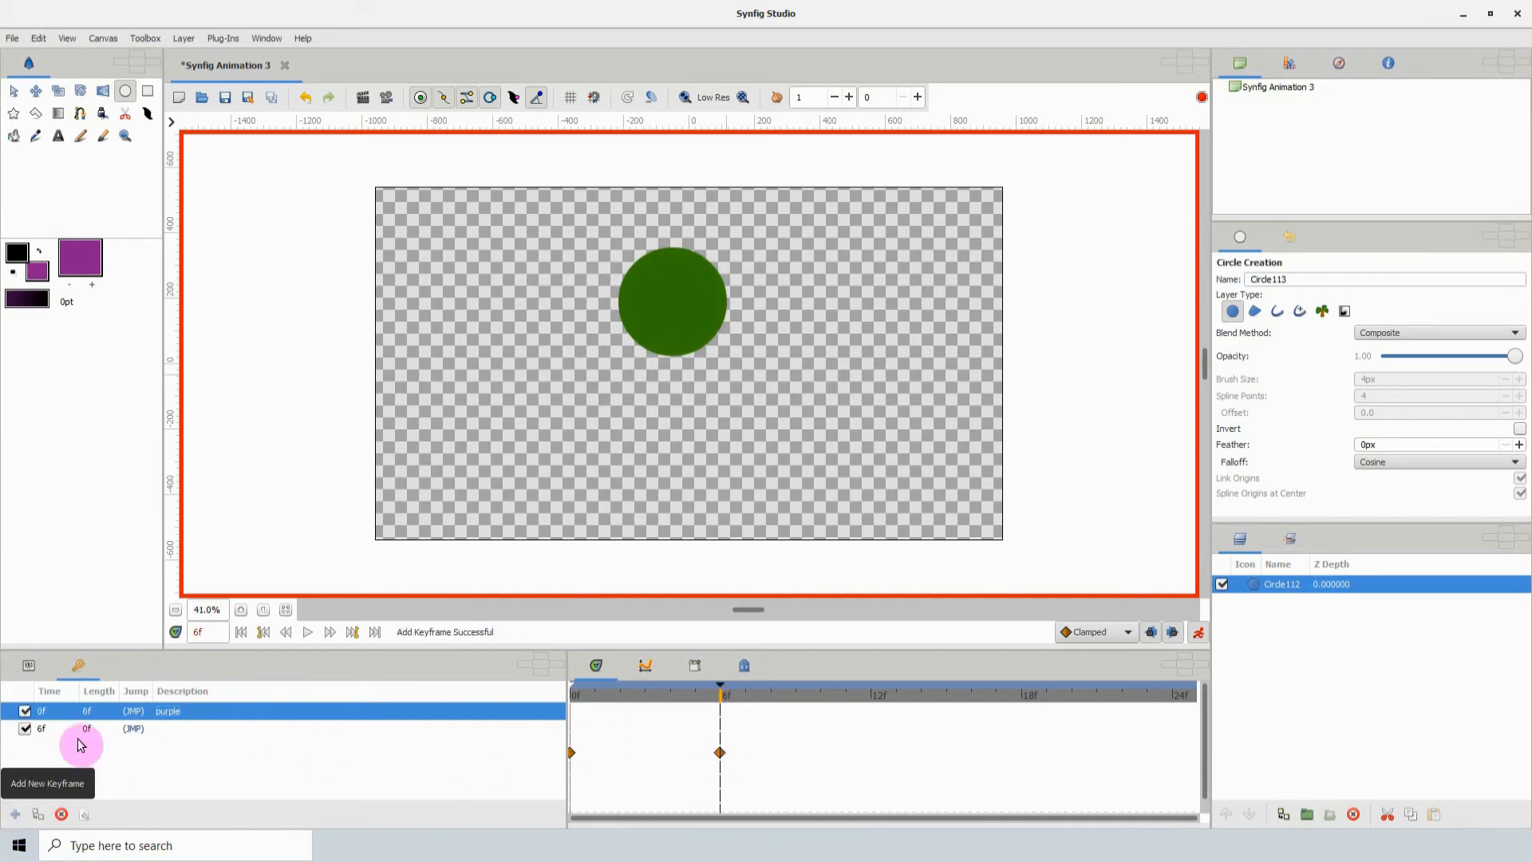
left_click(184, 729)
left_click(189, 729)
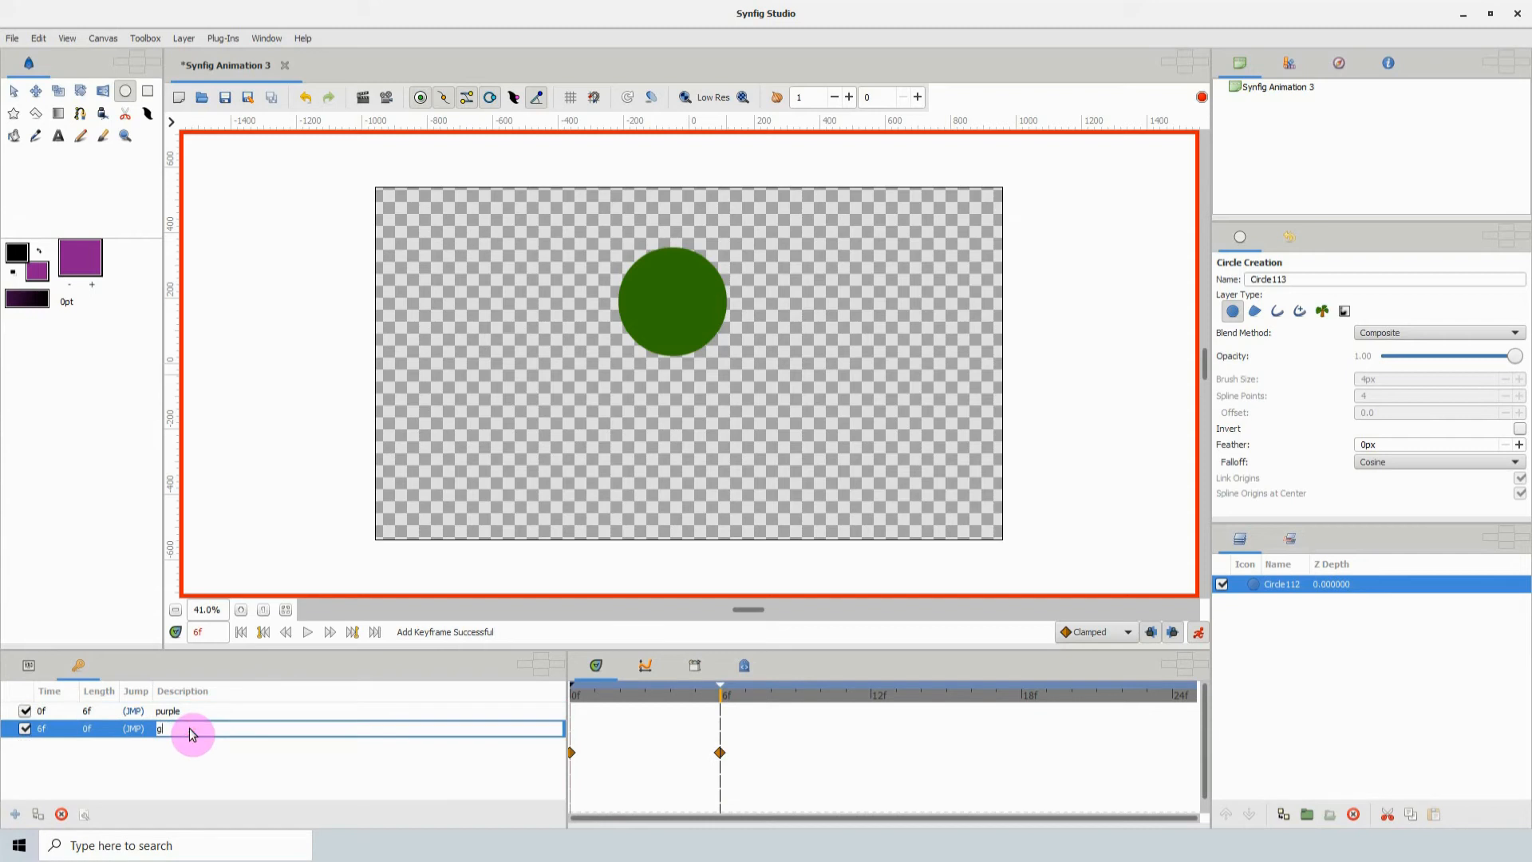
type("green")
key("Return")
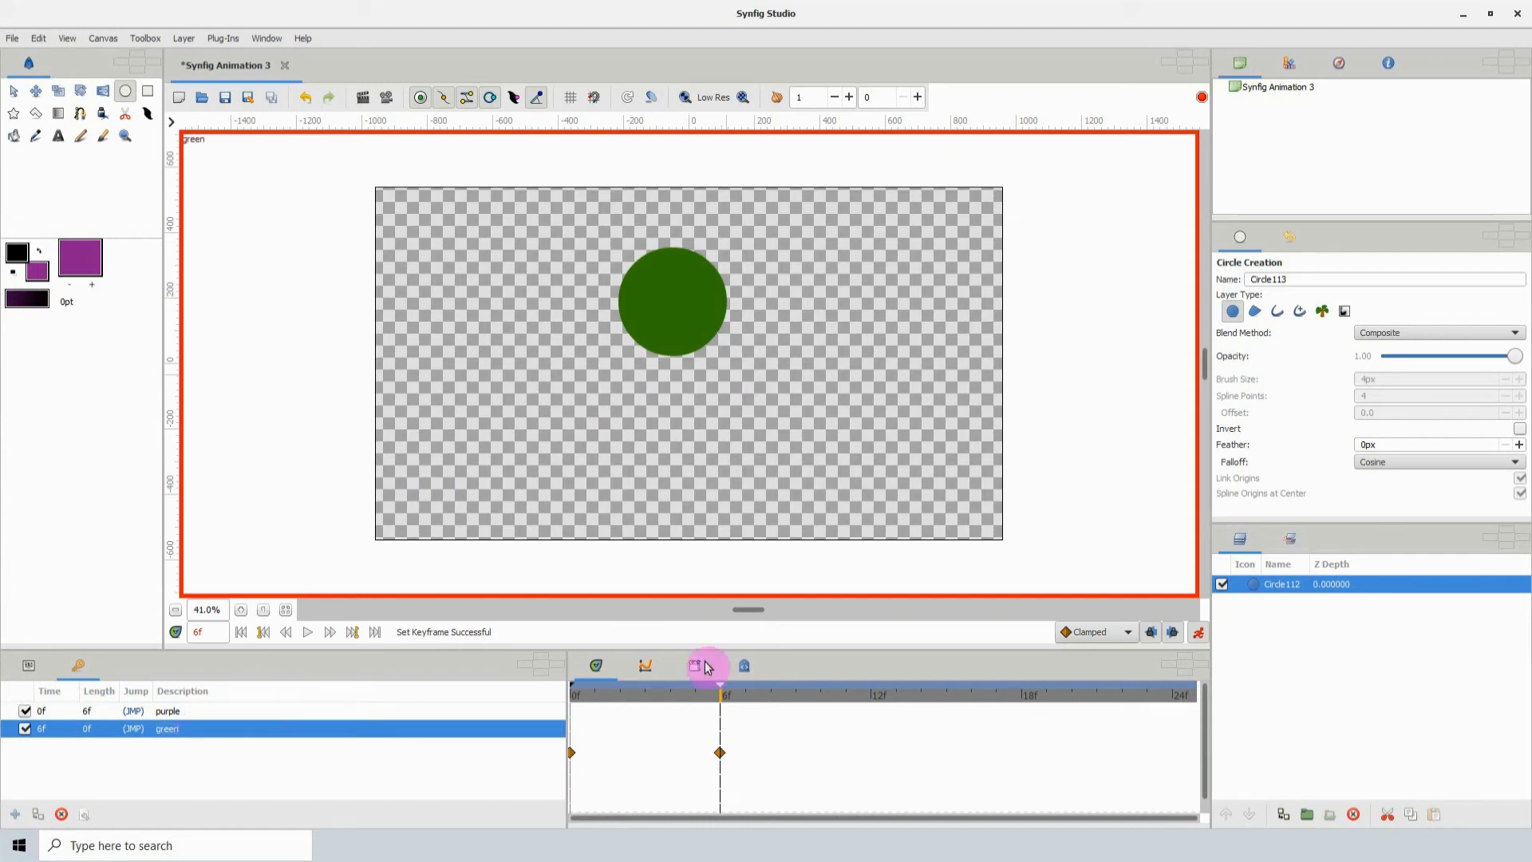
- Play the color animation from frame 0 and scrub between the purple and green keyframes to review the transition
left_click_drag(629, 697, 570, 697)
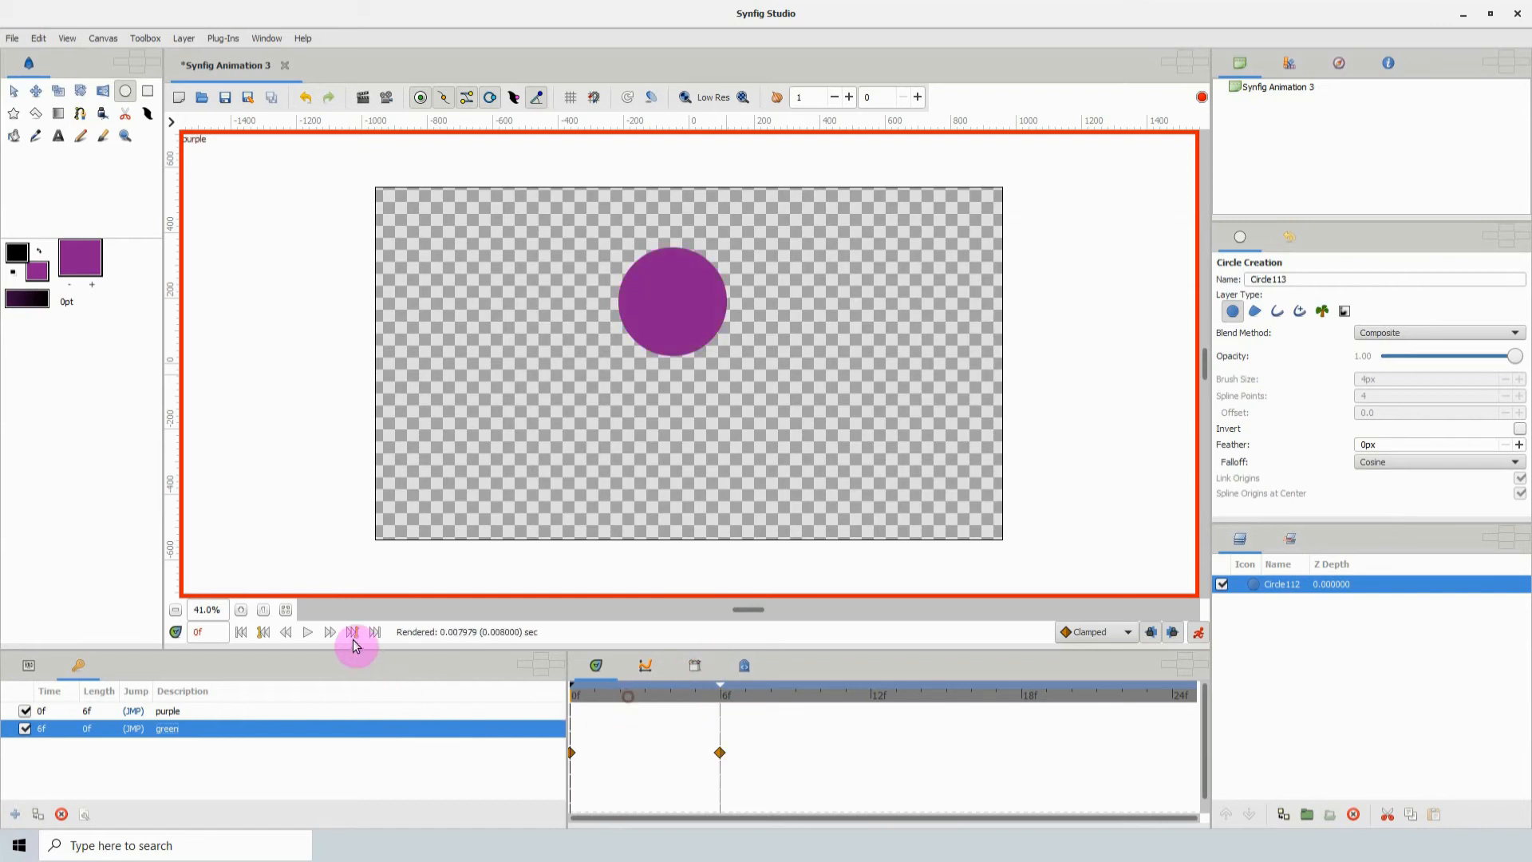
left_click(306, 633)
left_click(305, 635)
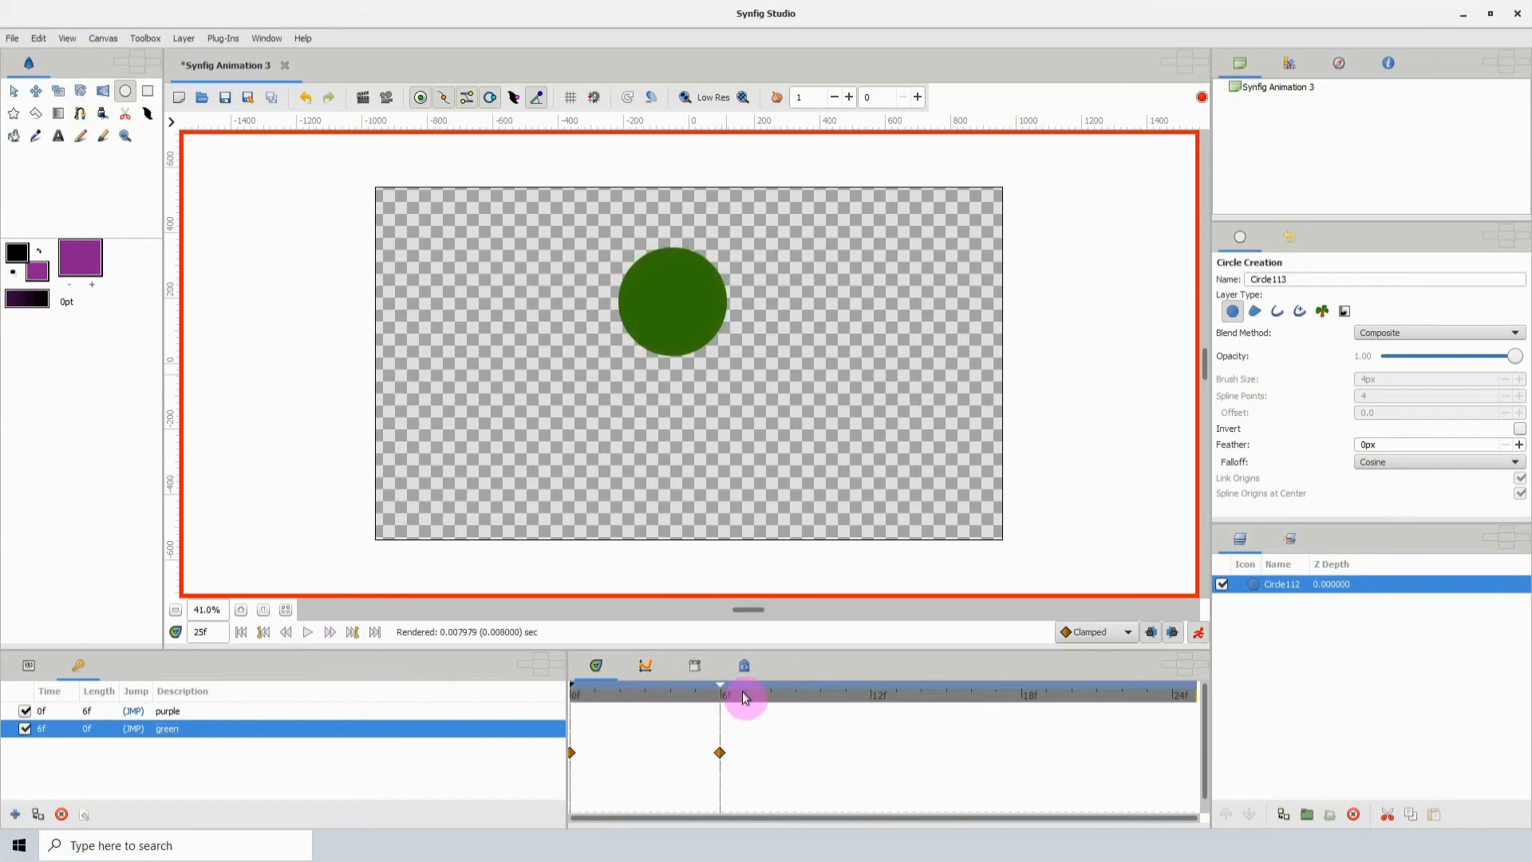
left_click(712, 691)
left_click_drag(653, 696, 637, 696)
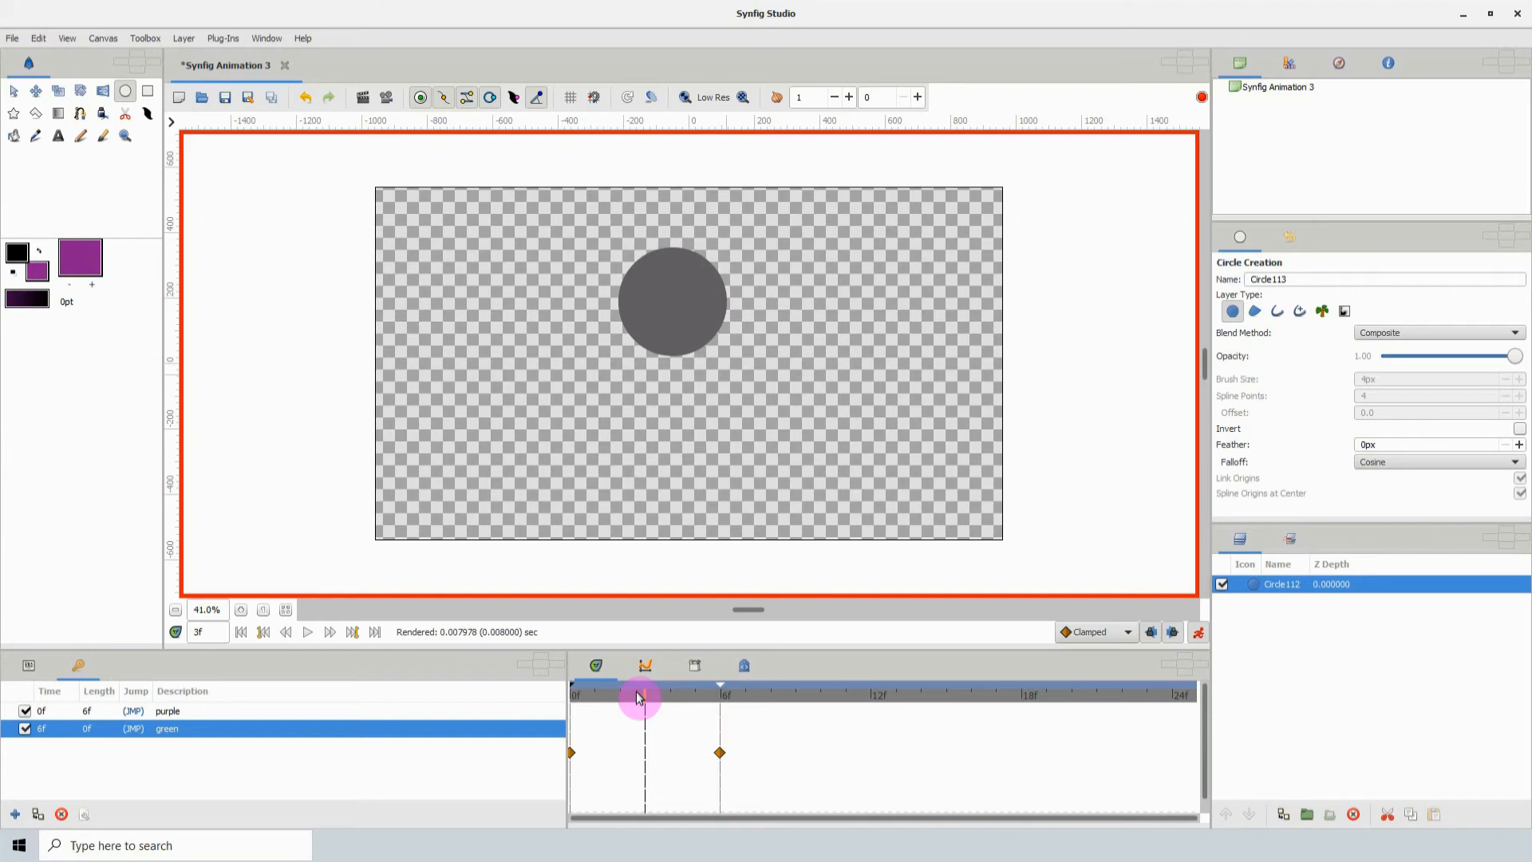
- Leave animate editing mode, then remove the circle layer and the purple and green keyframes
left_click(1198, 633)
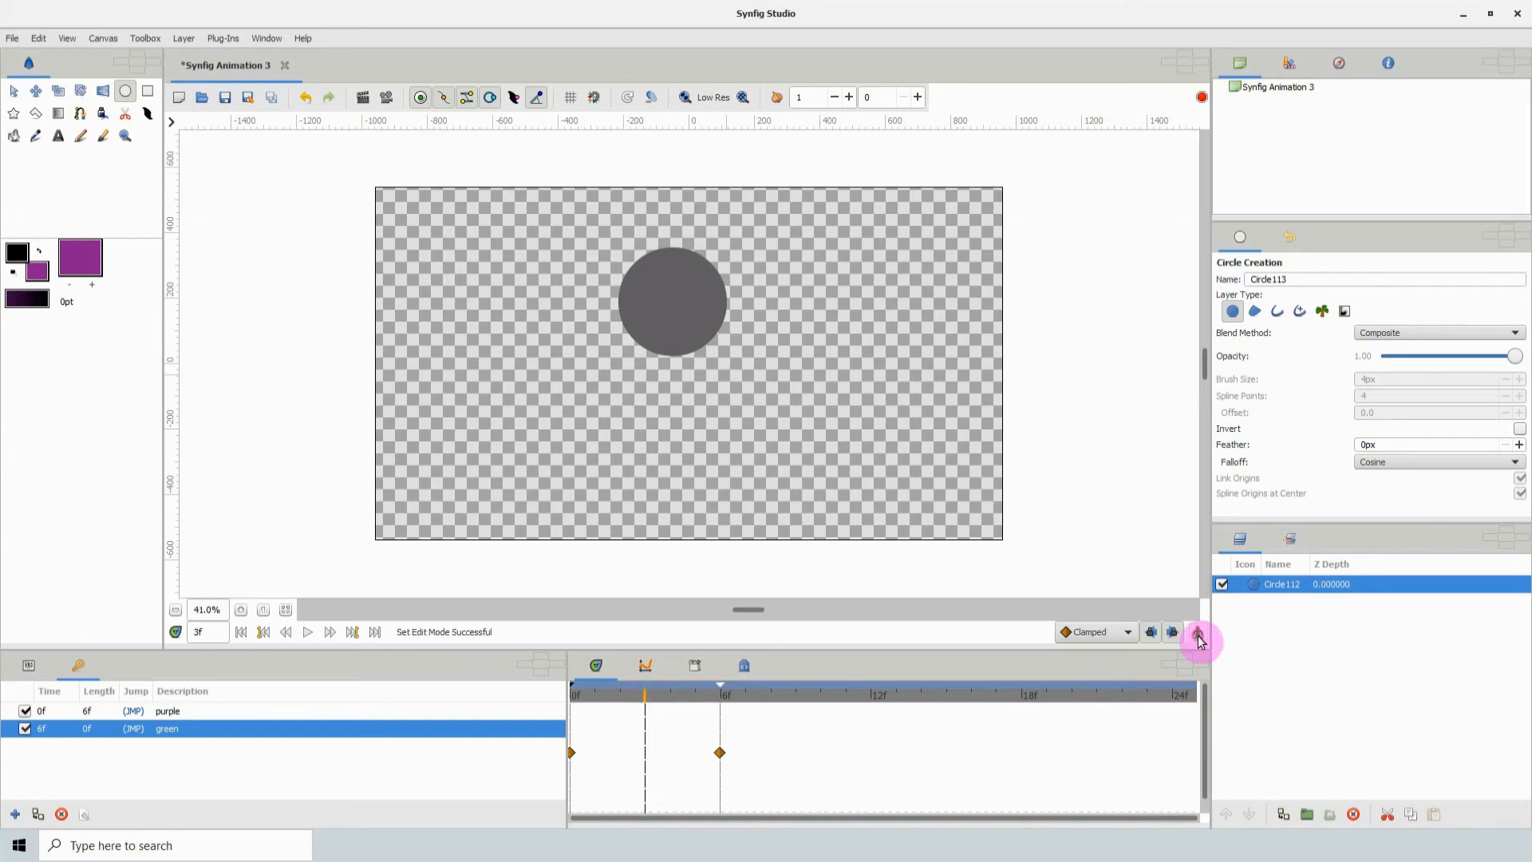
left_click(1354, 814)
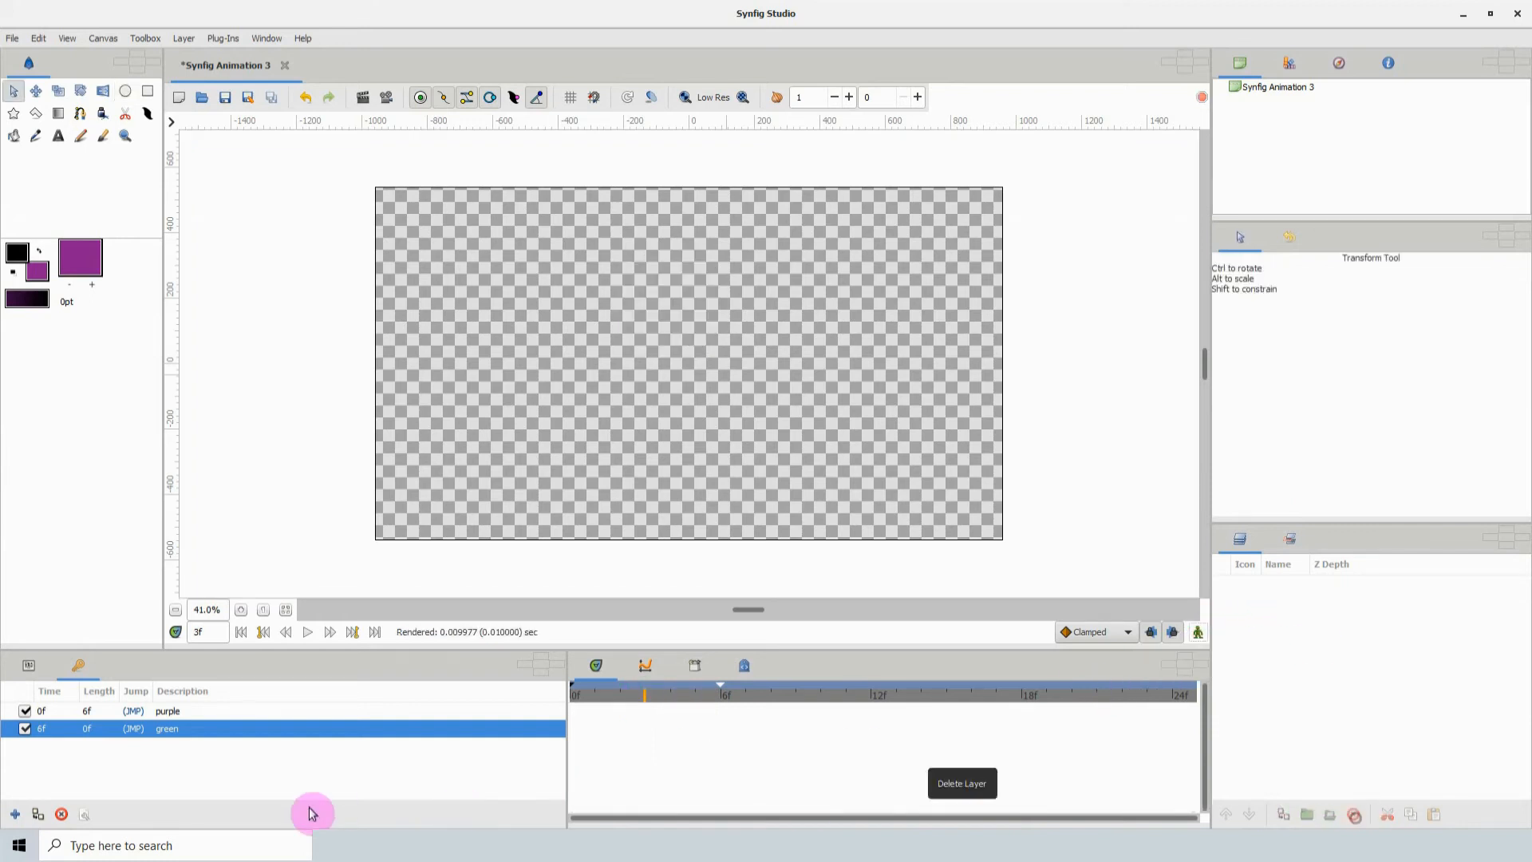
double_click(62, 815)
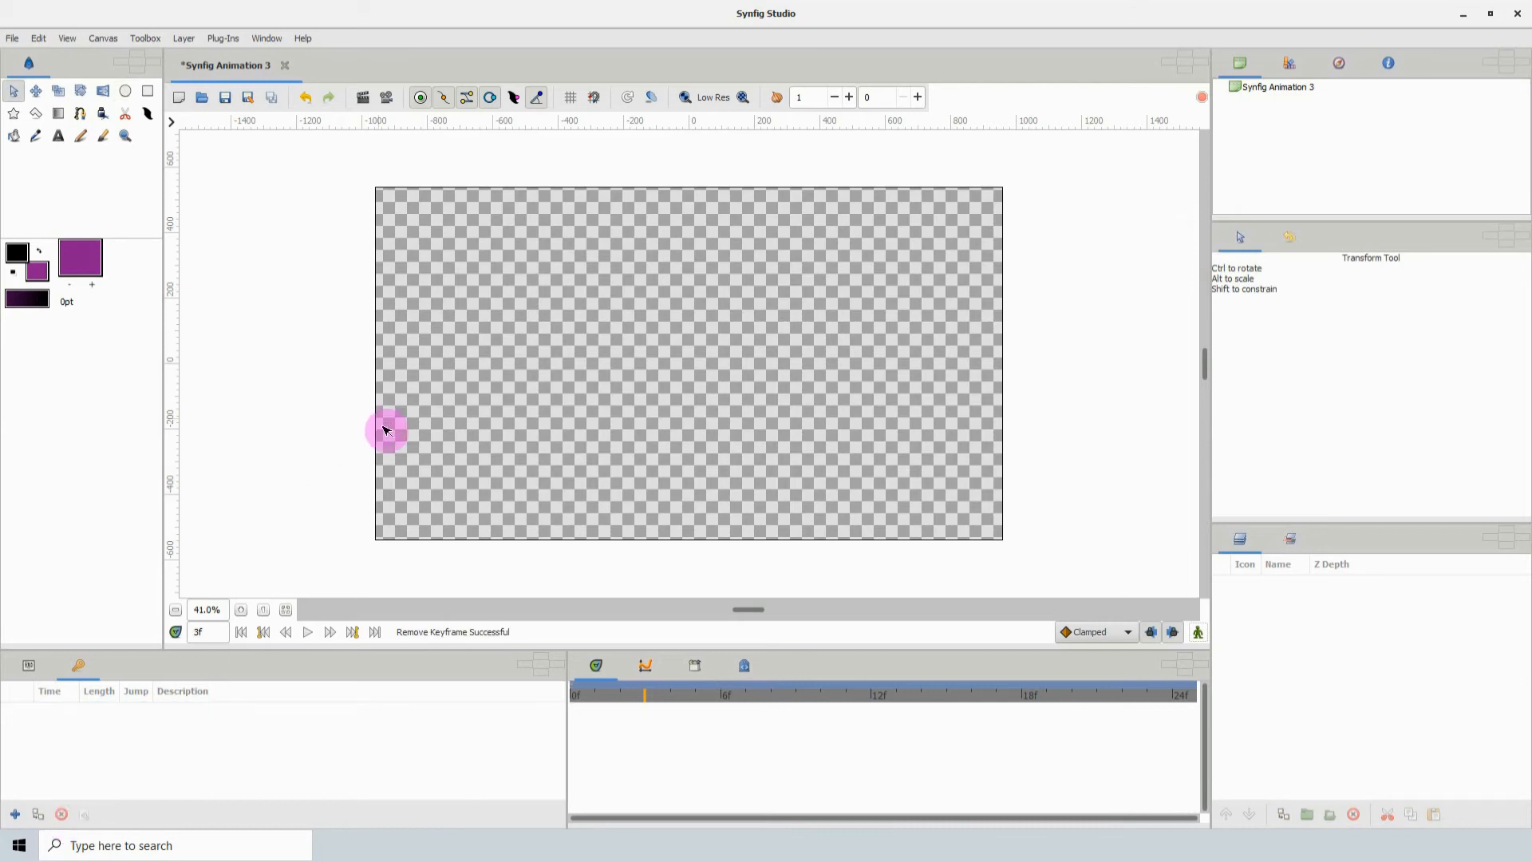
- Draw a purple circle as a region layer with 4 spline points and move it near the canvas center
left_click(125, 90)
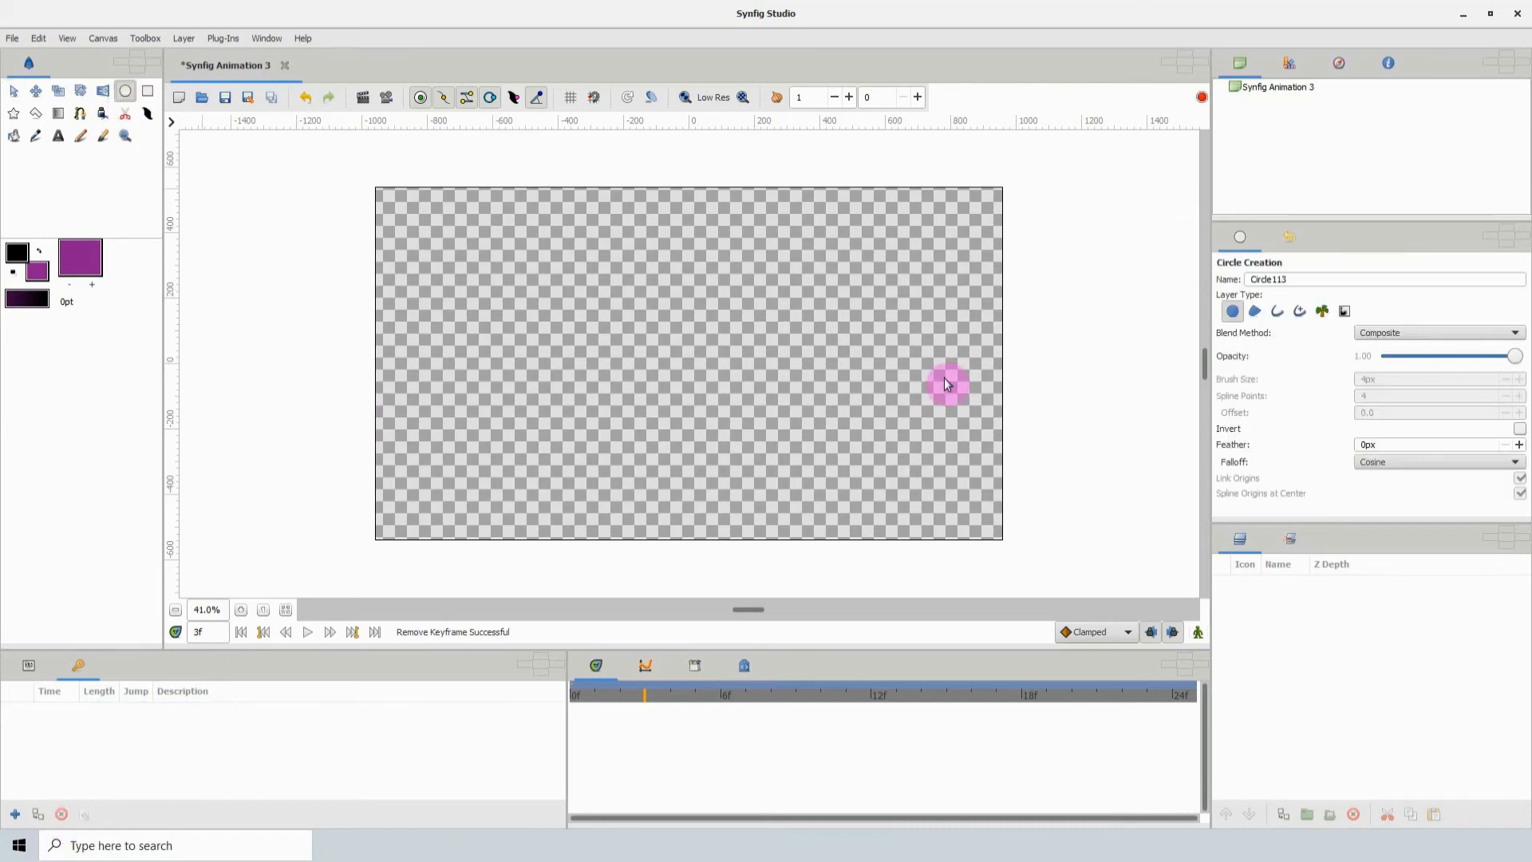
left_click(1254, 313)
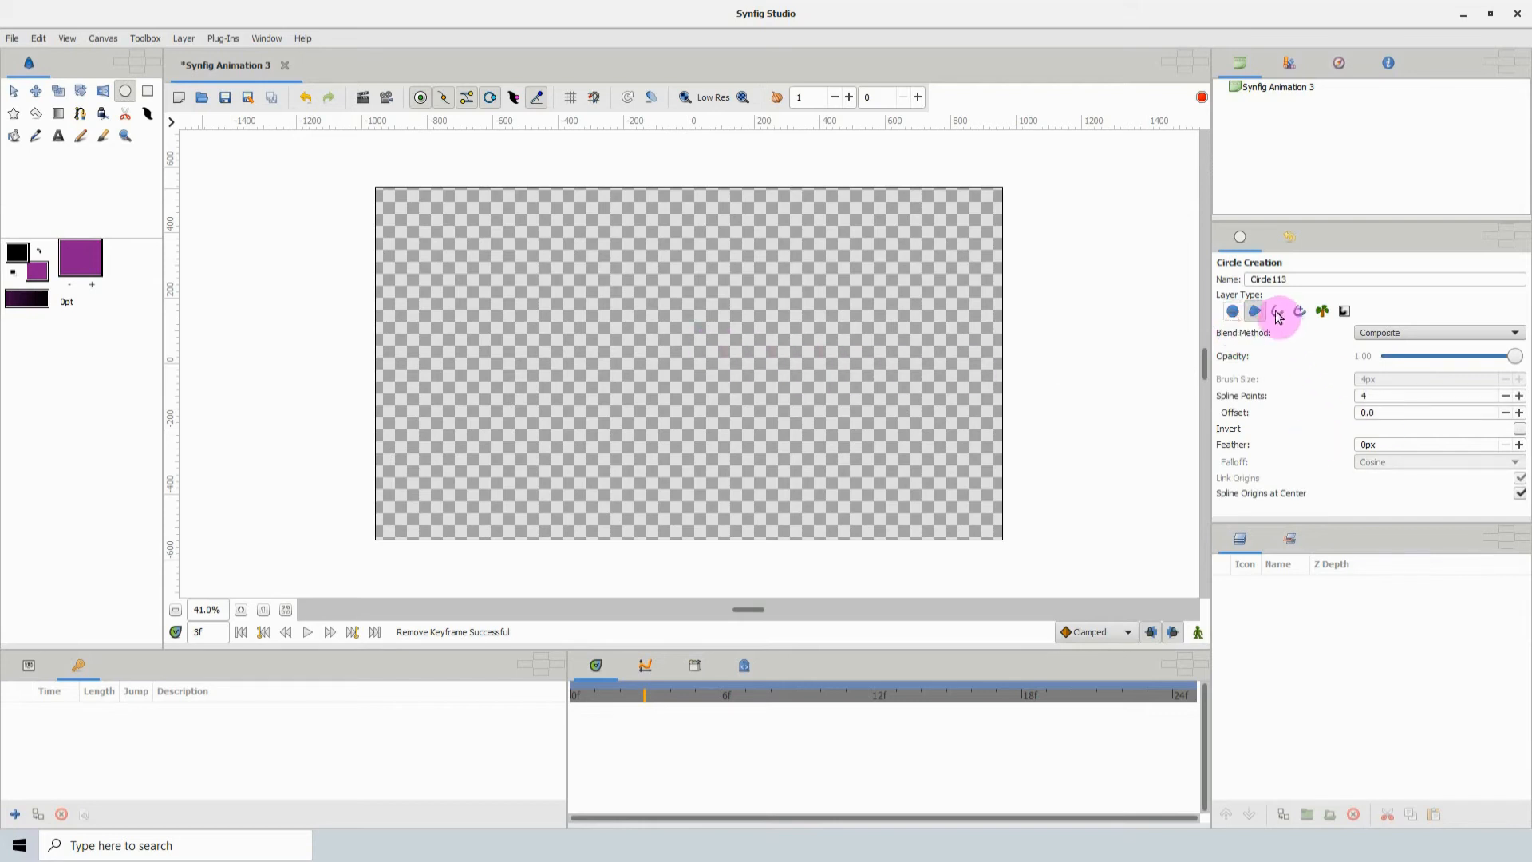
left_click_drag(670, 330, 716, 367)
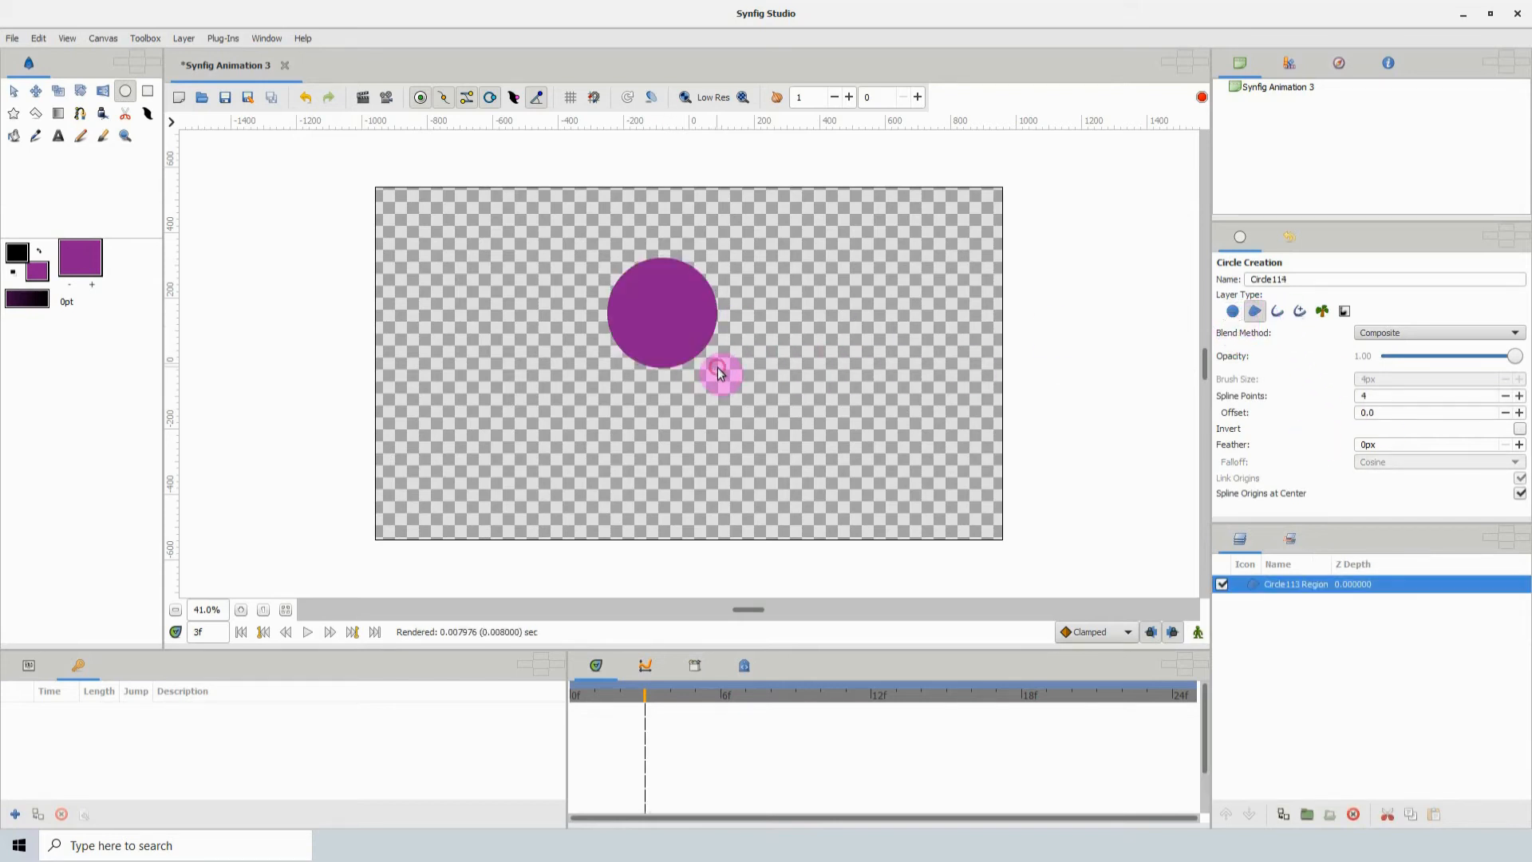
left_click(13, 91)
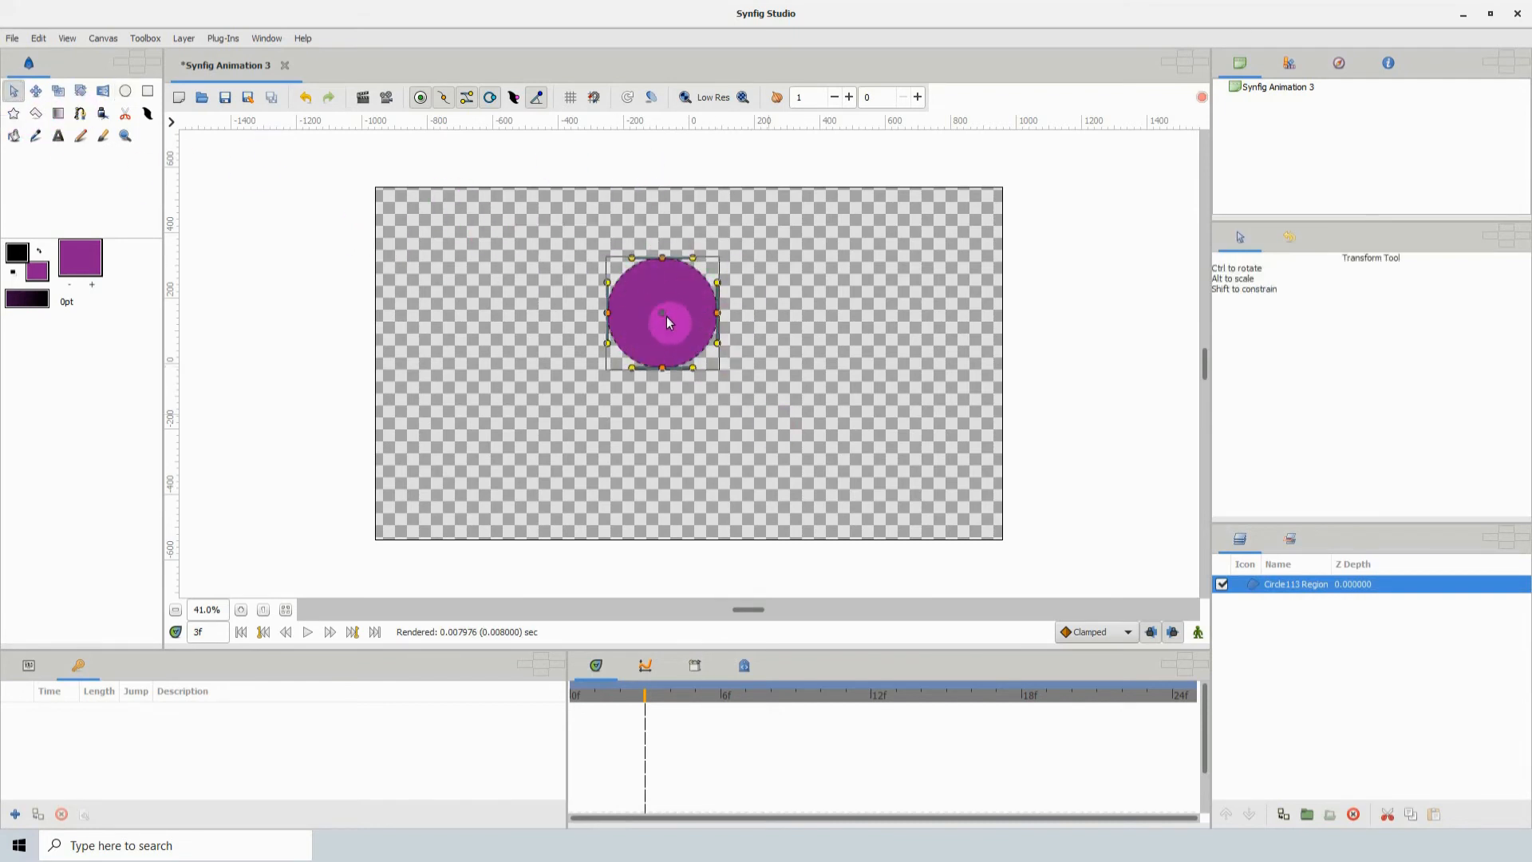
left_click_drag(662, 313, 679, 378)
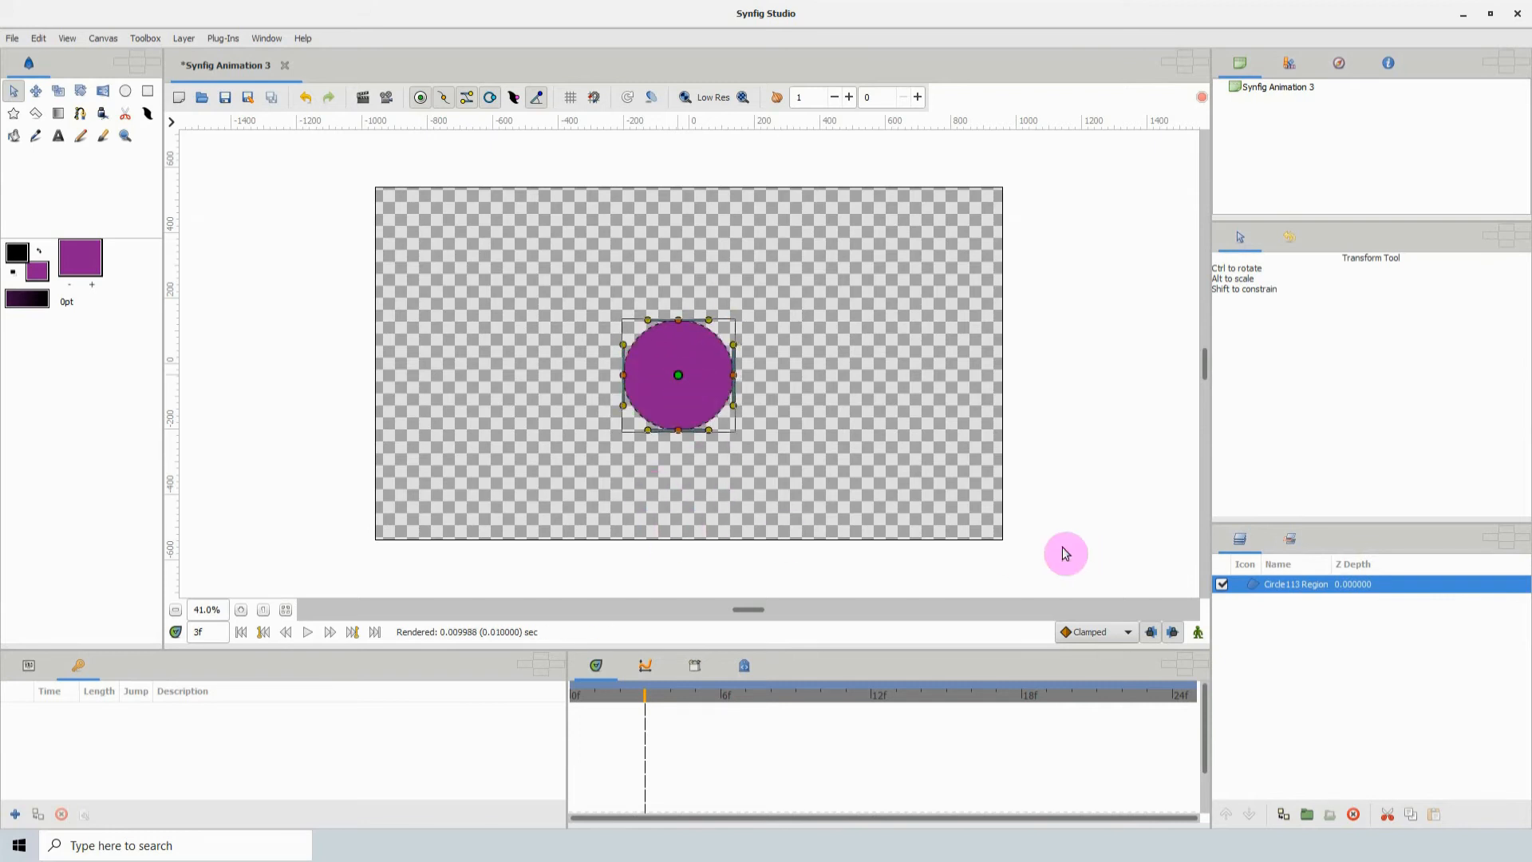
- Turn on animate editing mode and add keyframes at frame 0 and frame 4
left_click(1199, 634)
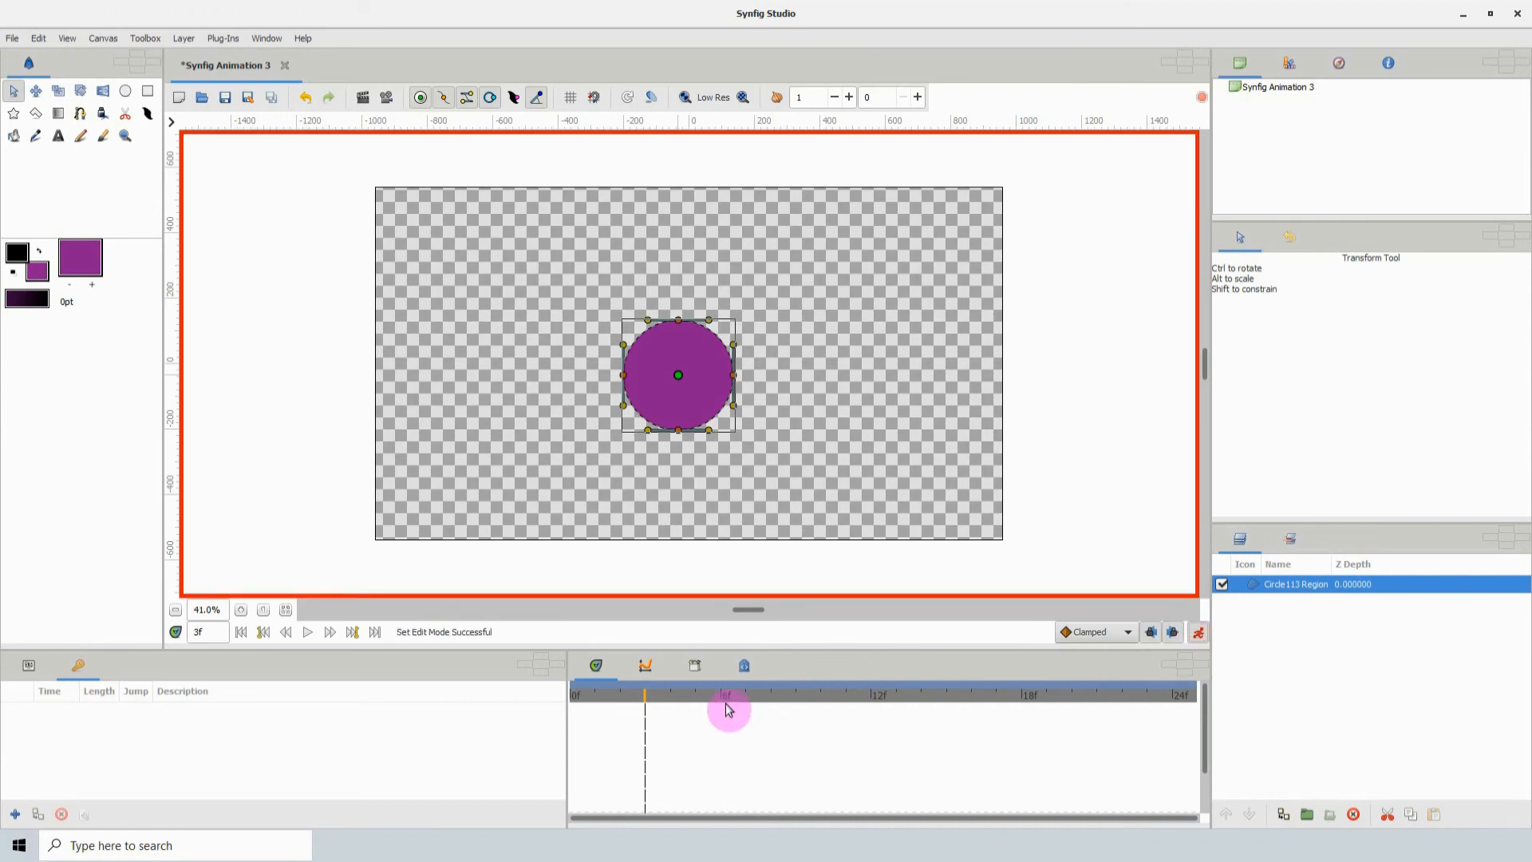
left_click_drag(636, 700, 466, 706)
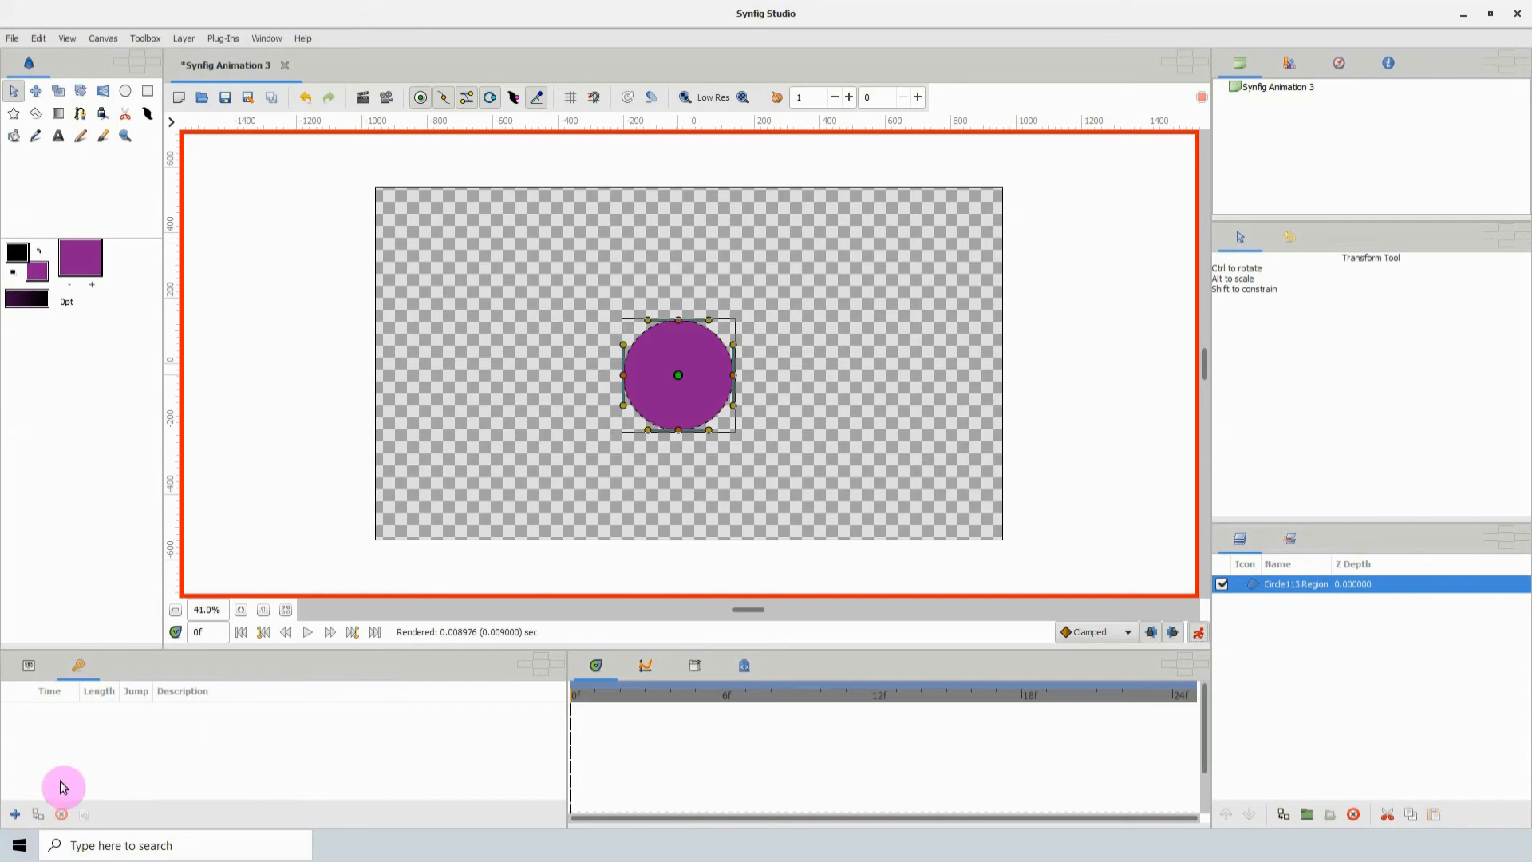
left_click(14, 814)
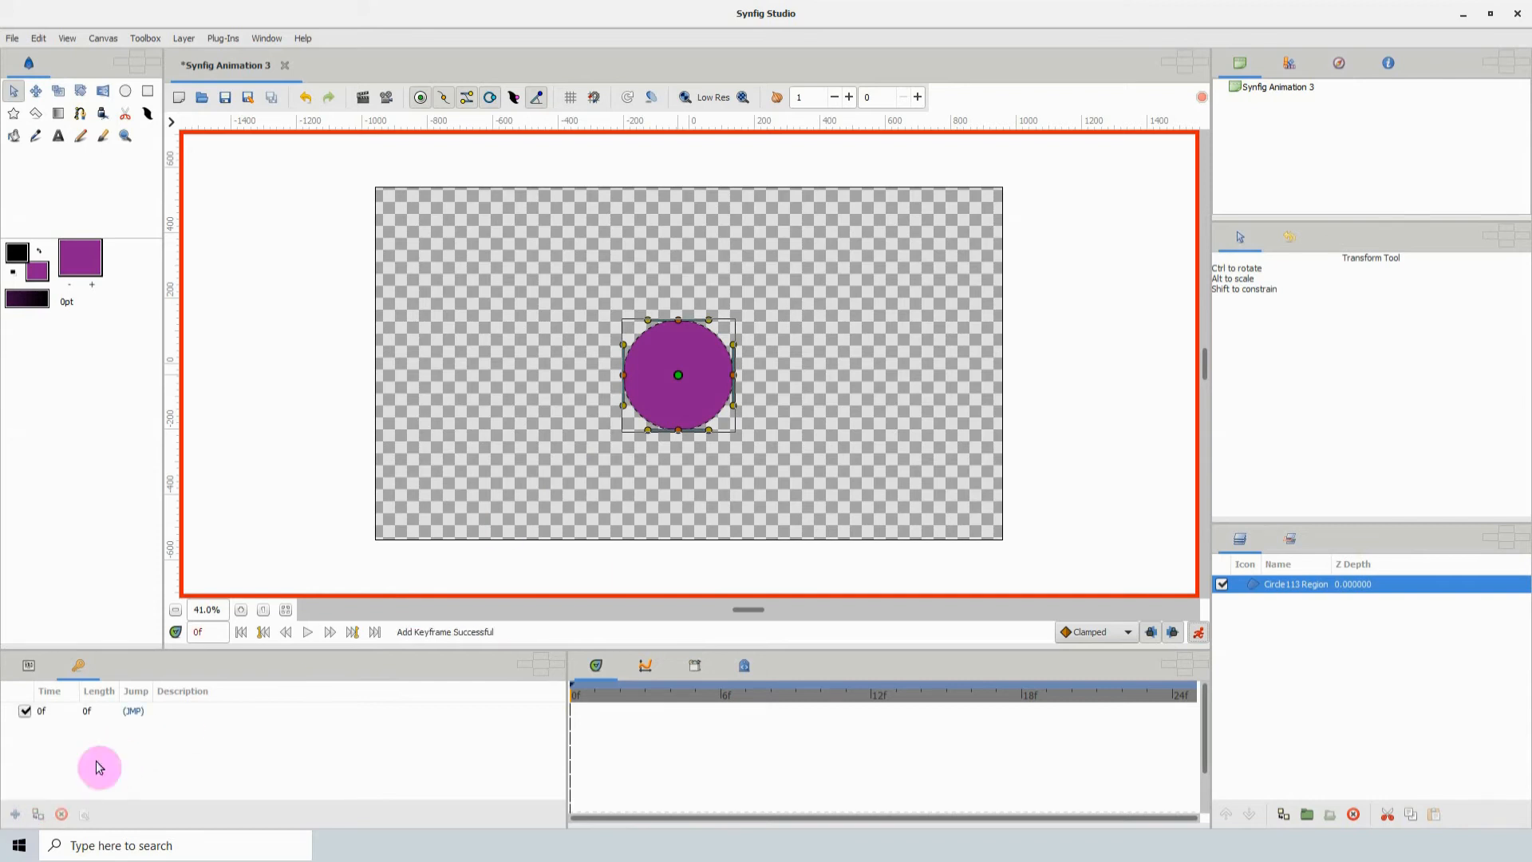
left_click(619, 695)
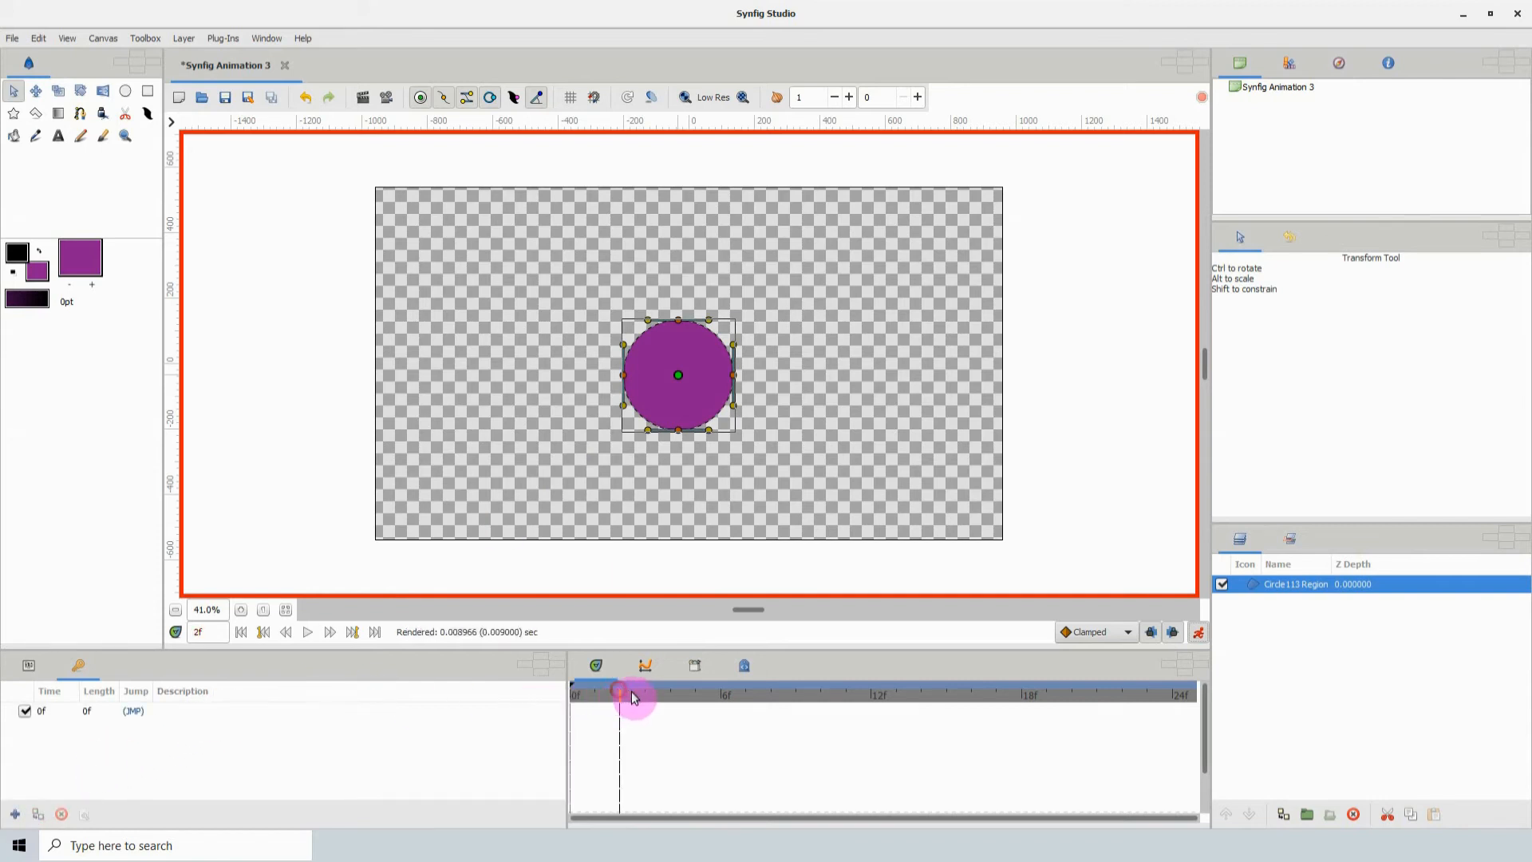
left_click_drag(633, 698, 669, 708)
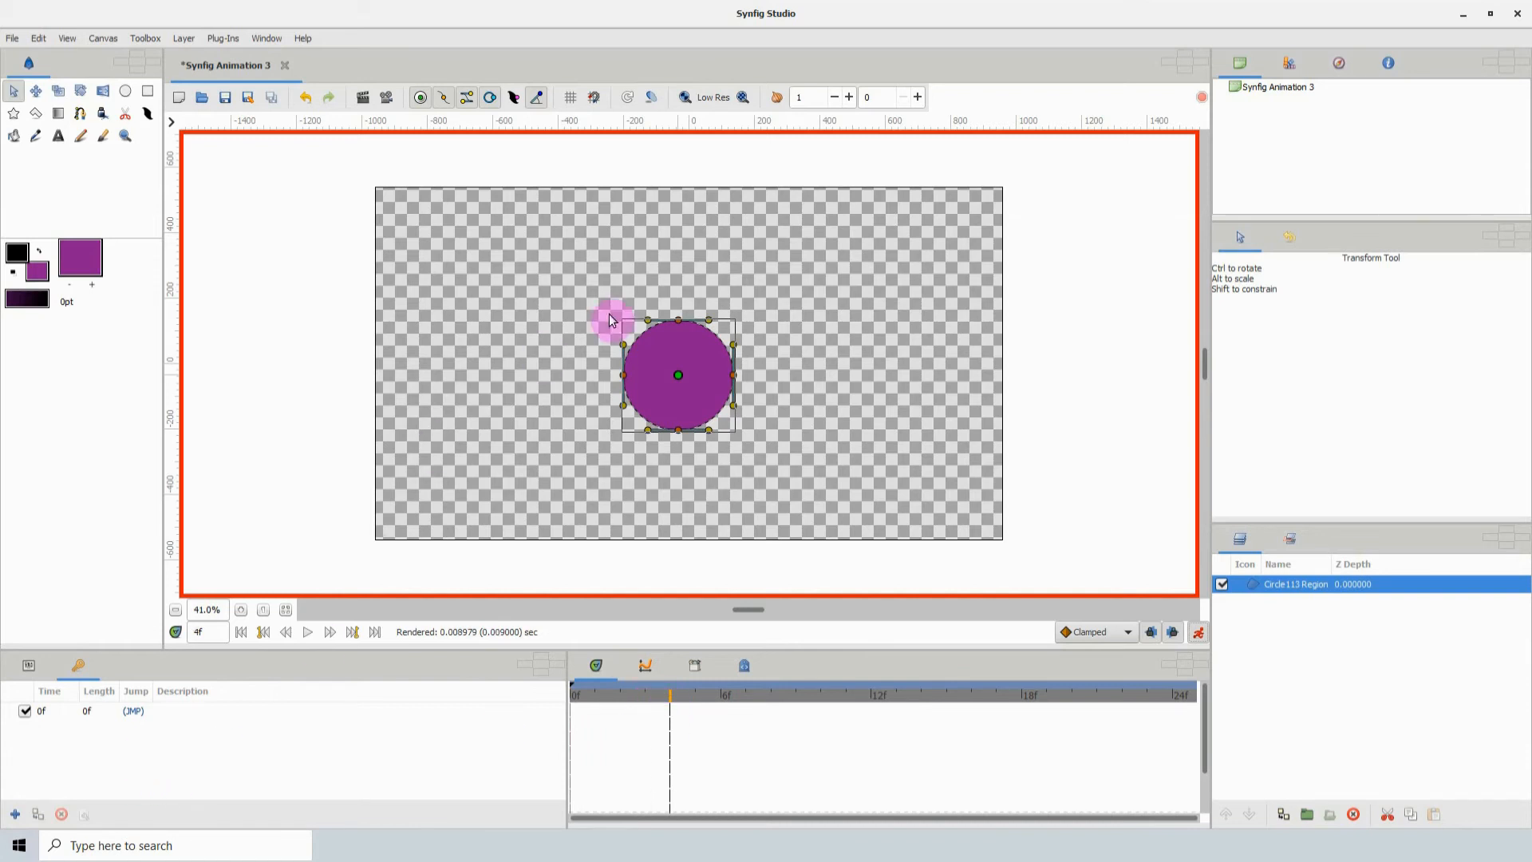
left_click(18, 815)
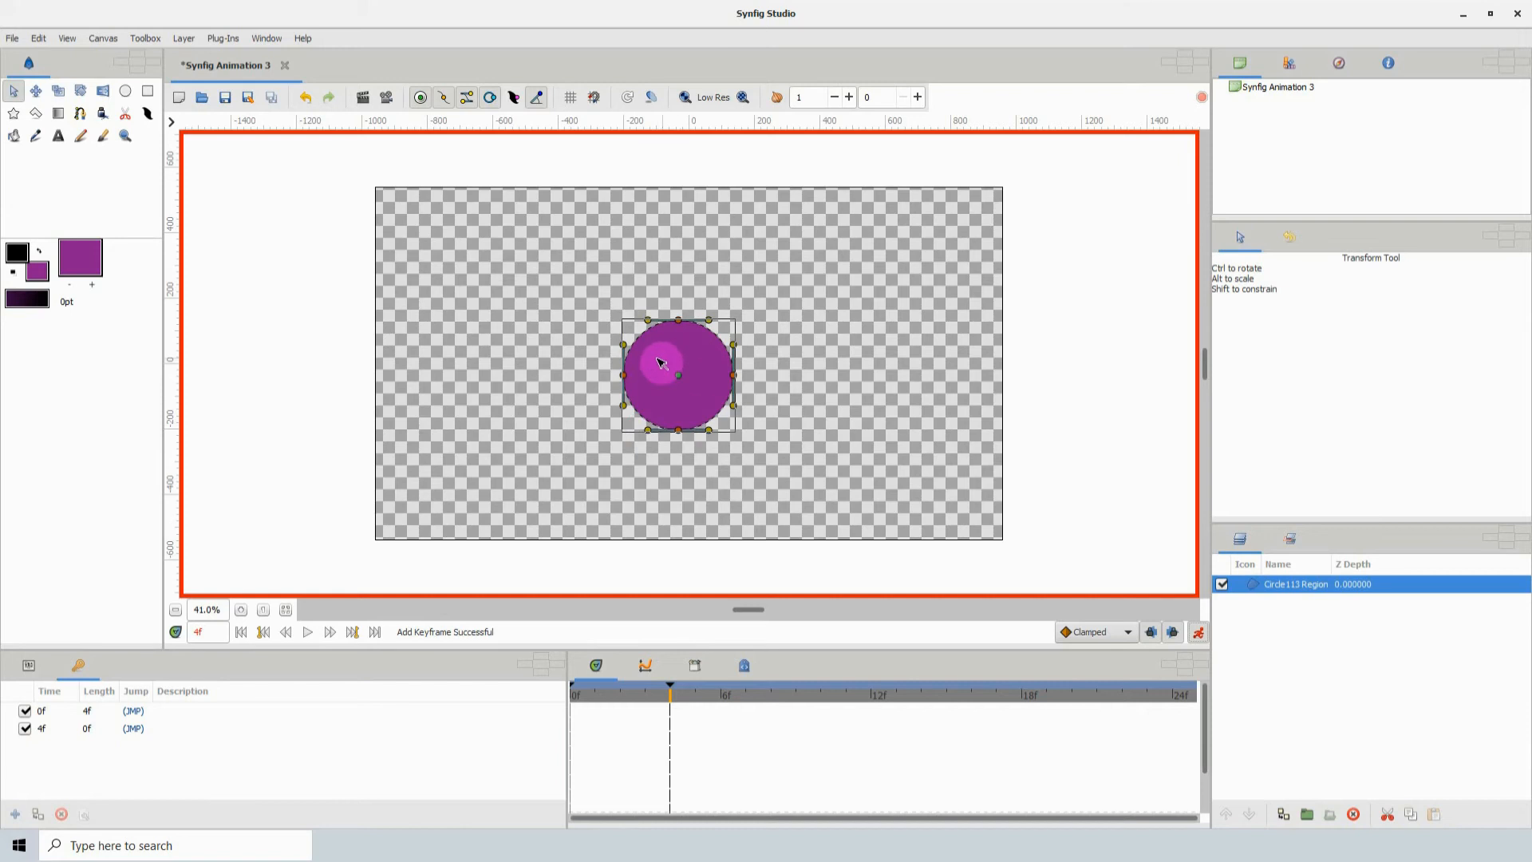
- At frame 4, split the tangents at all four vertices of the circle region
scroll(659, 362, "up", 1)
scroll(657, 361, "up", 1)
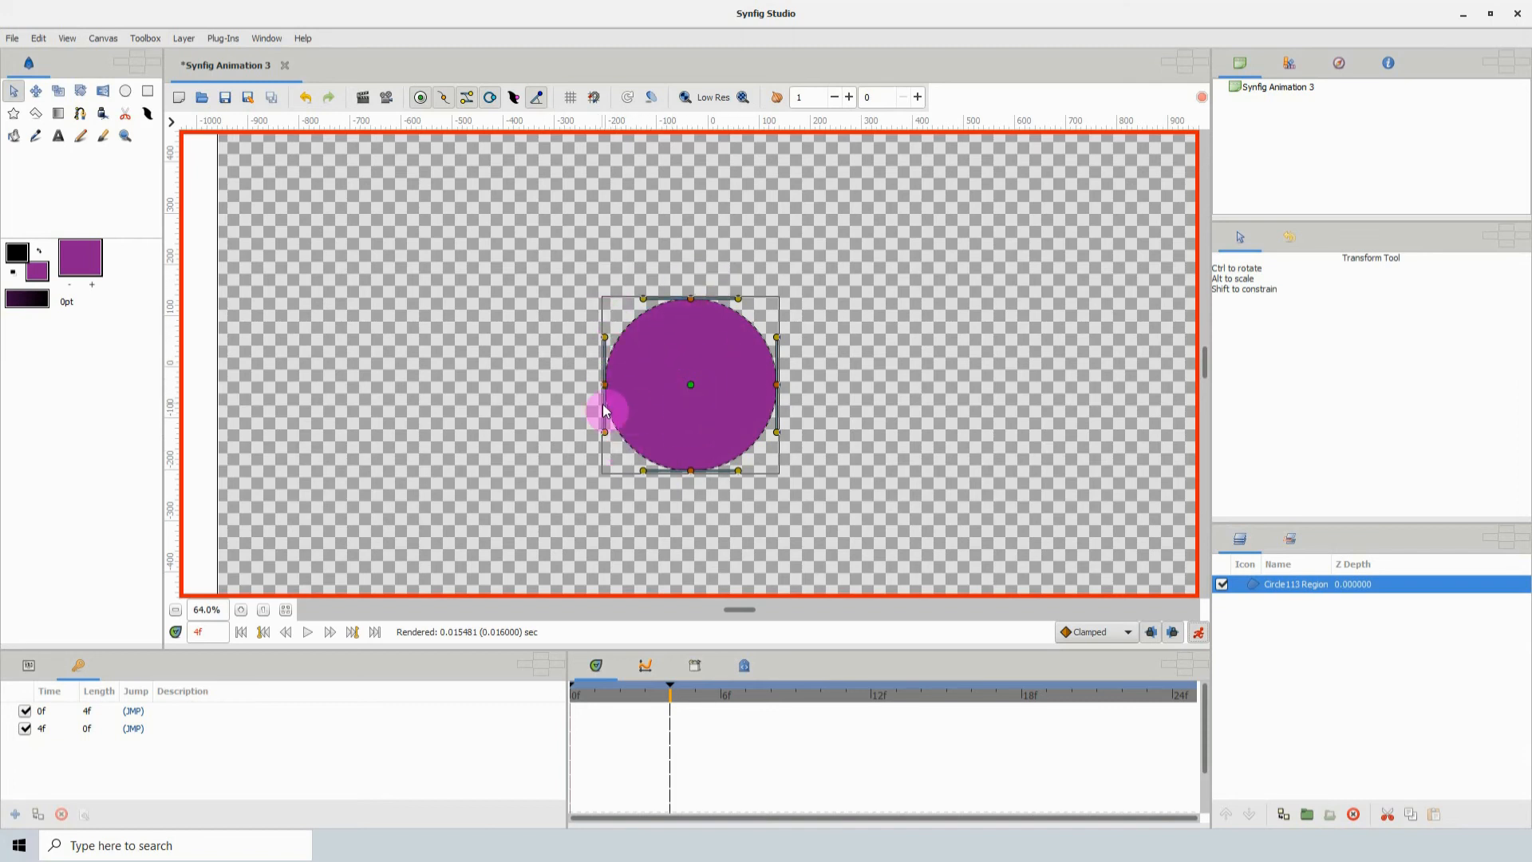
right_click(604, 432)
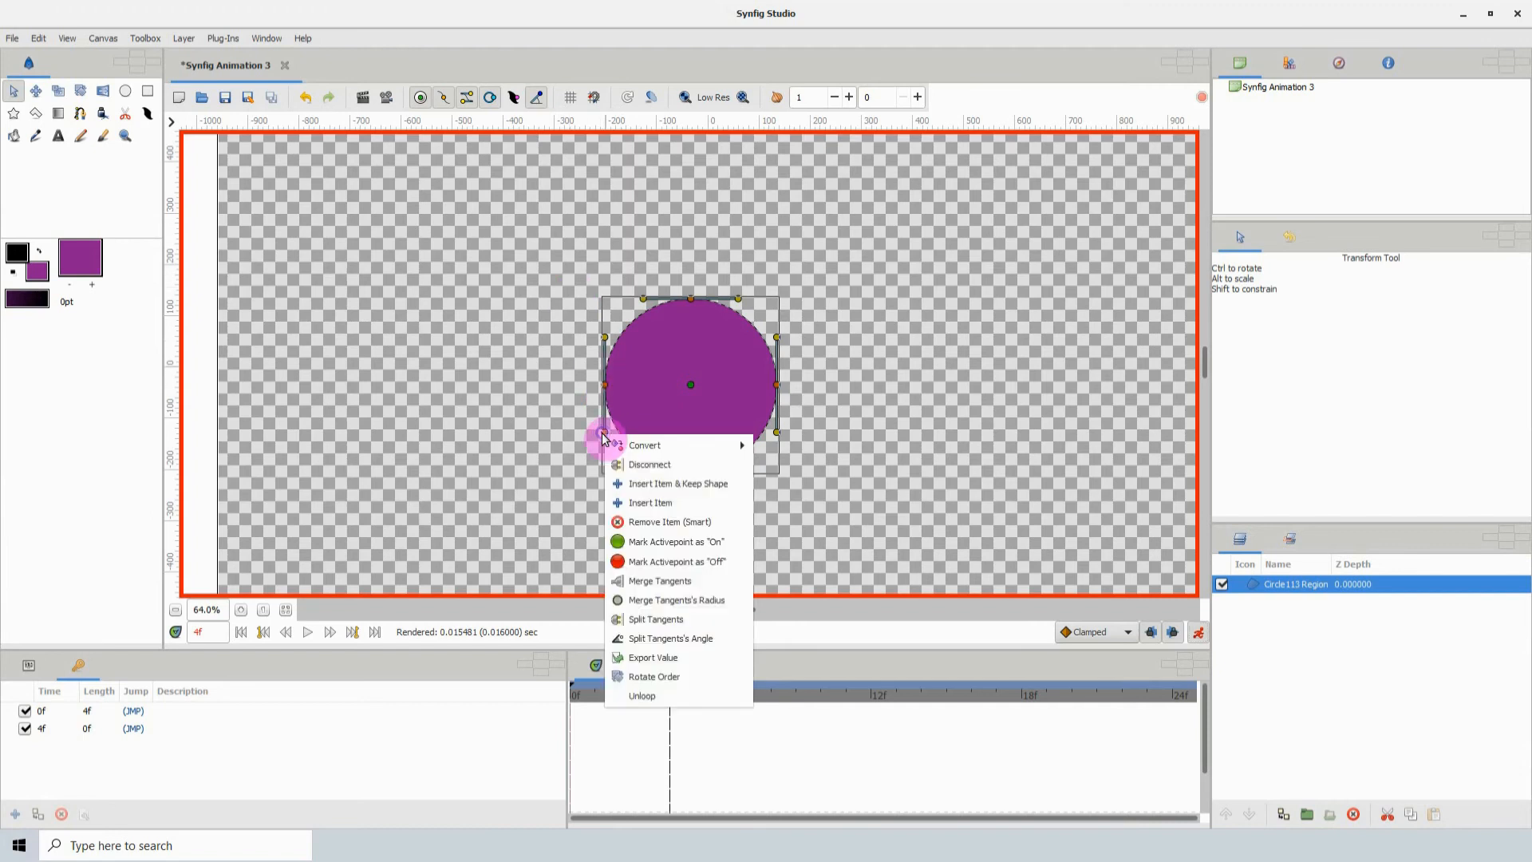
left_click(645, 619)
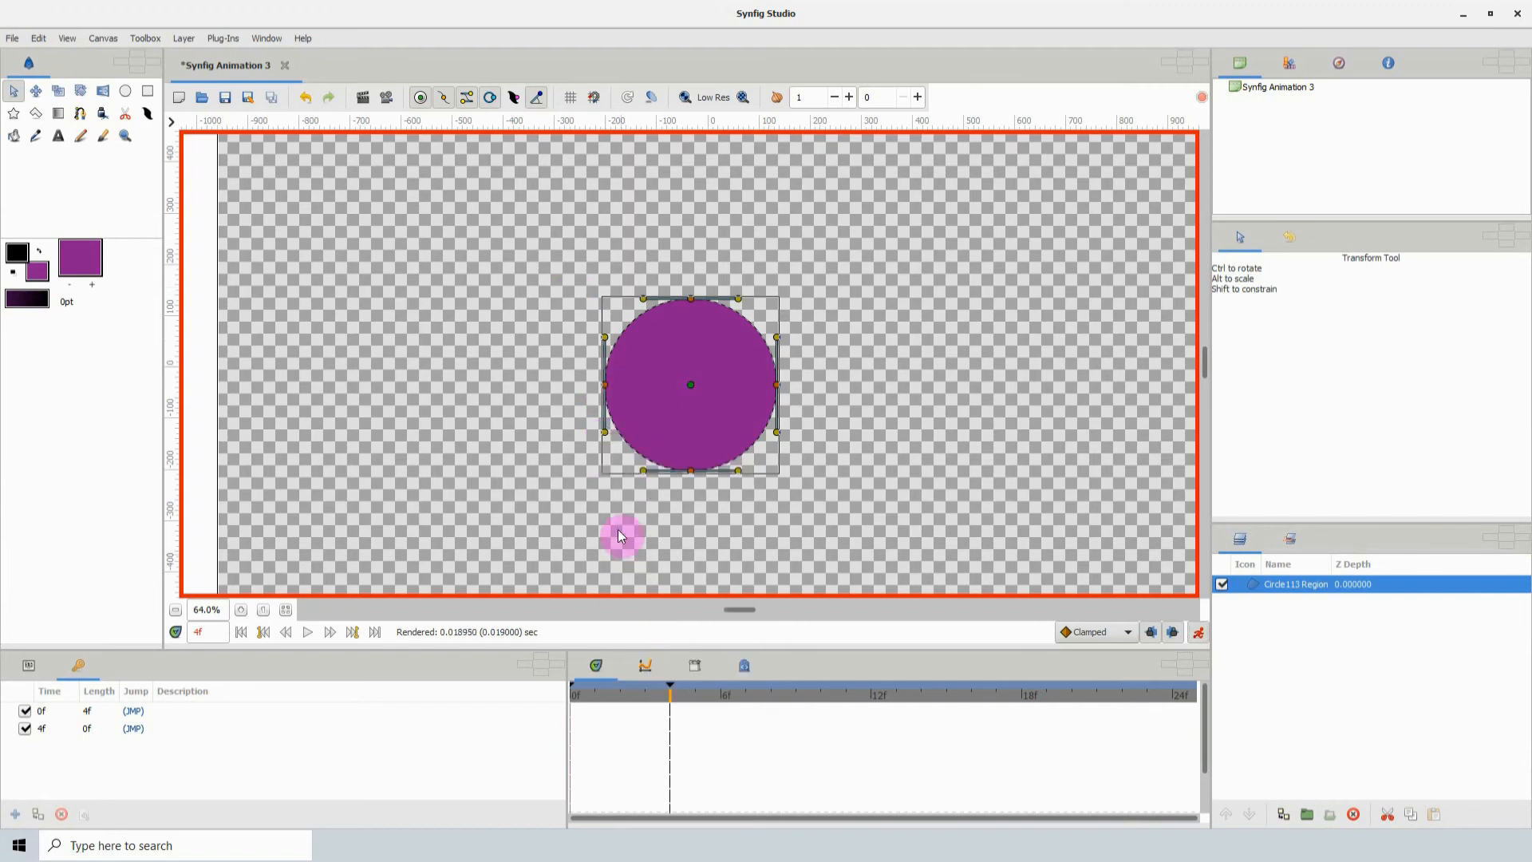
left_click(587, 443)
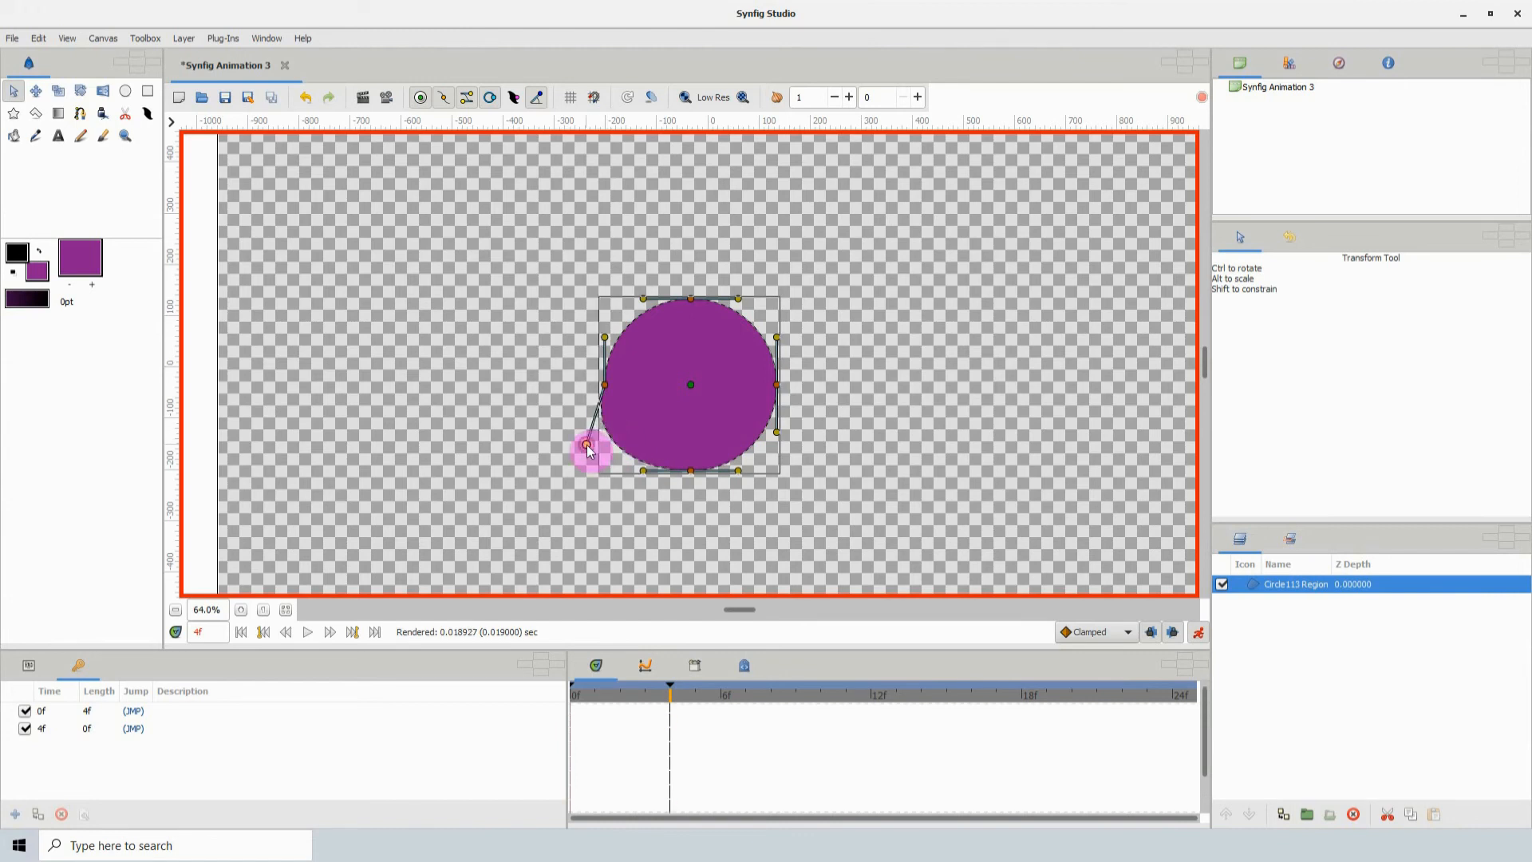
right_click(640, 473)
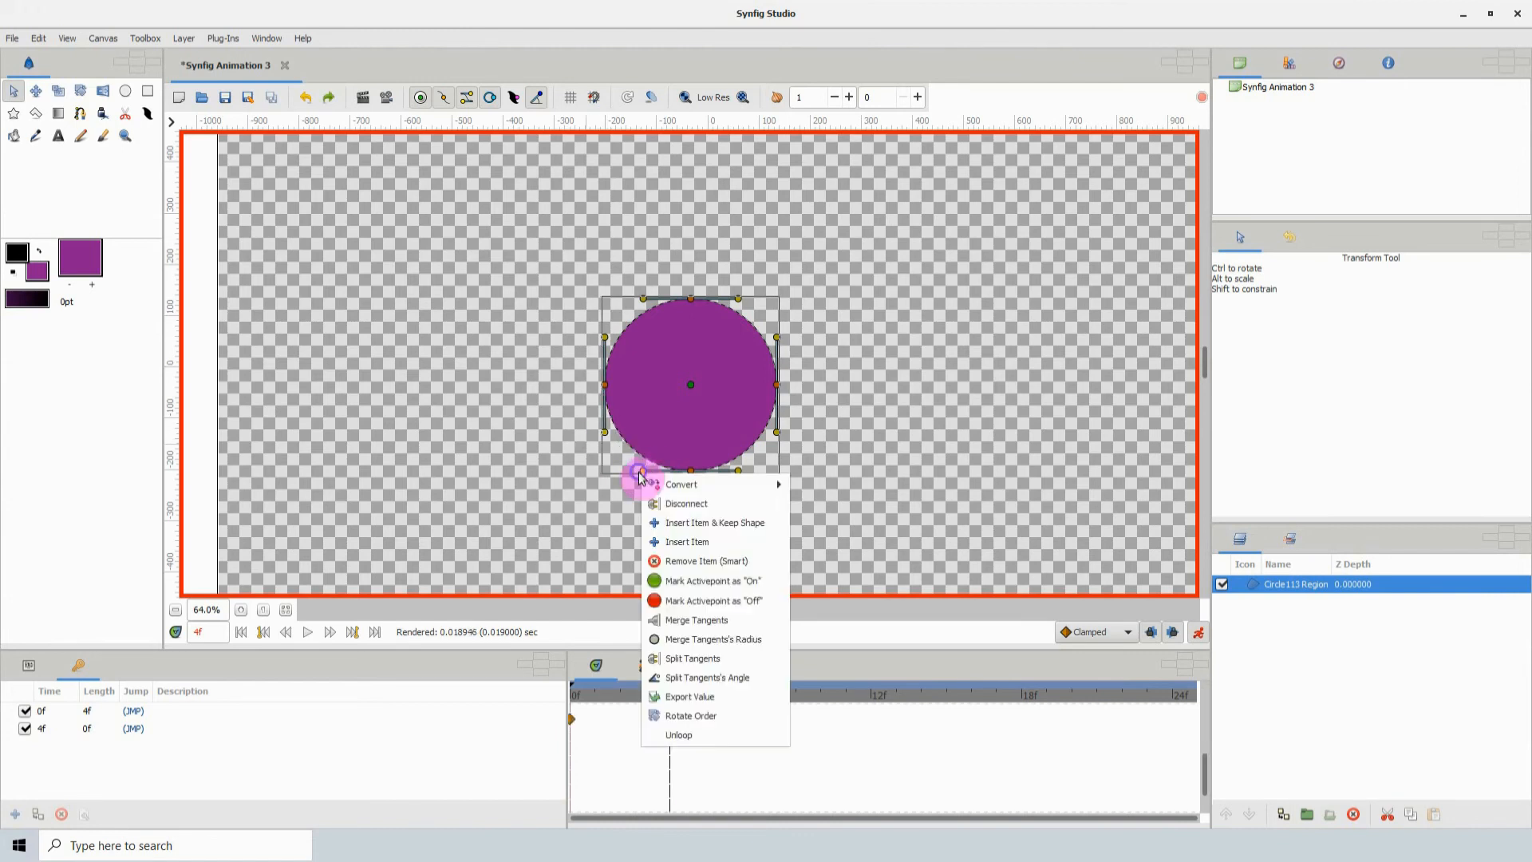
left_click(686, 677)
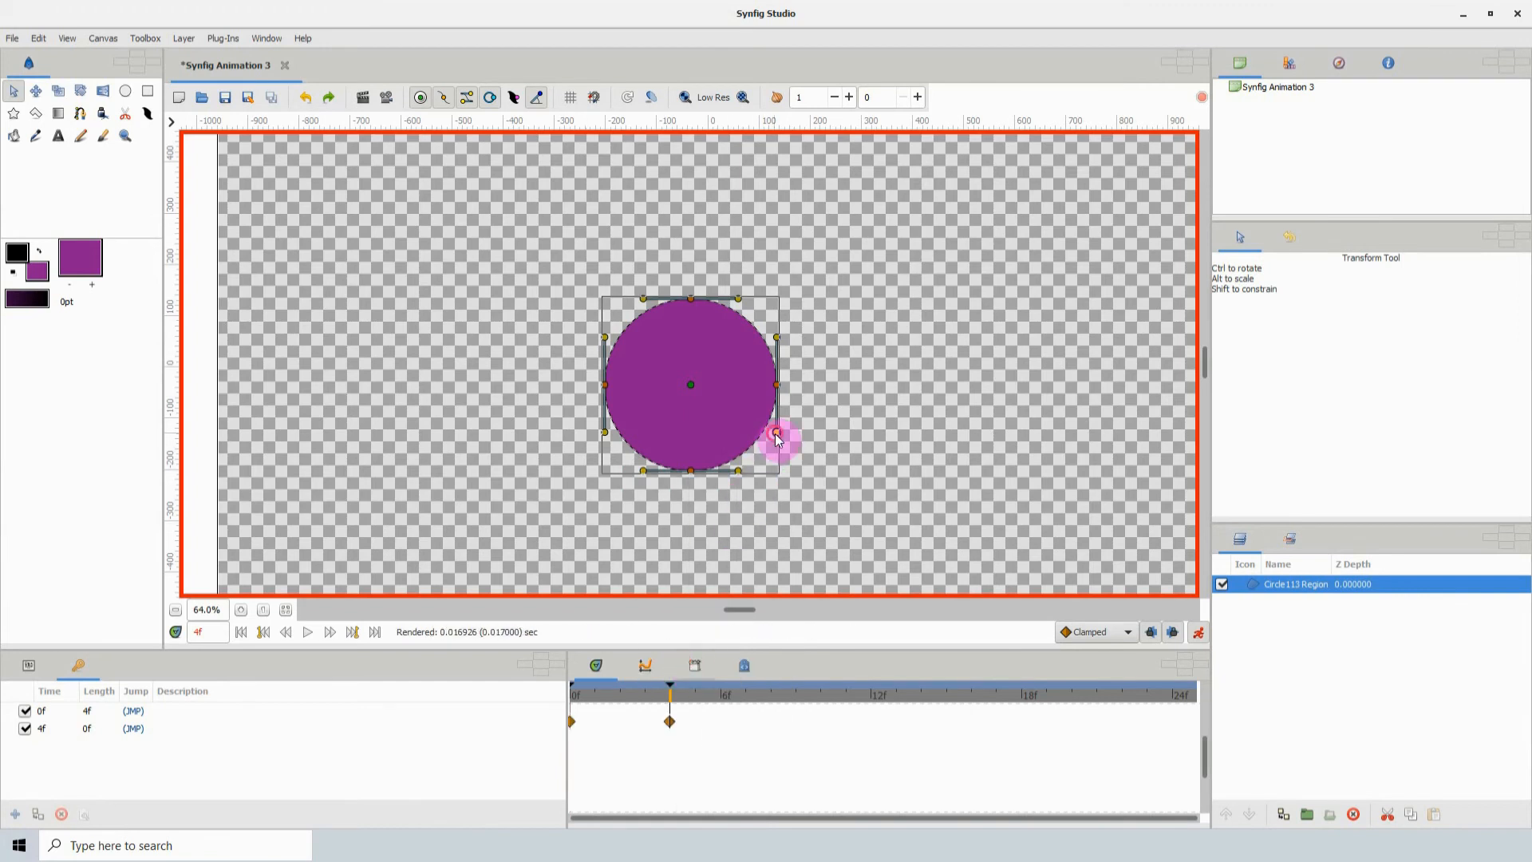
right_click(777, 434)
left_click(811, 619)
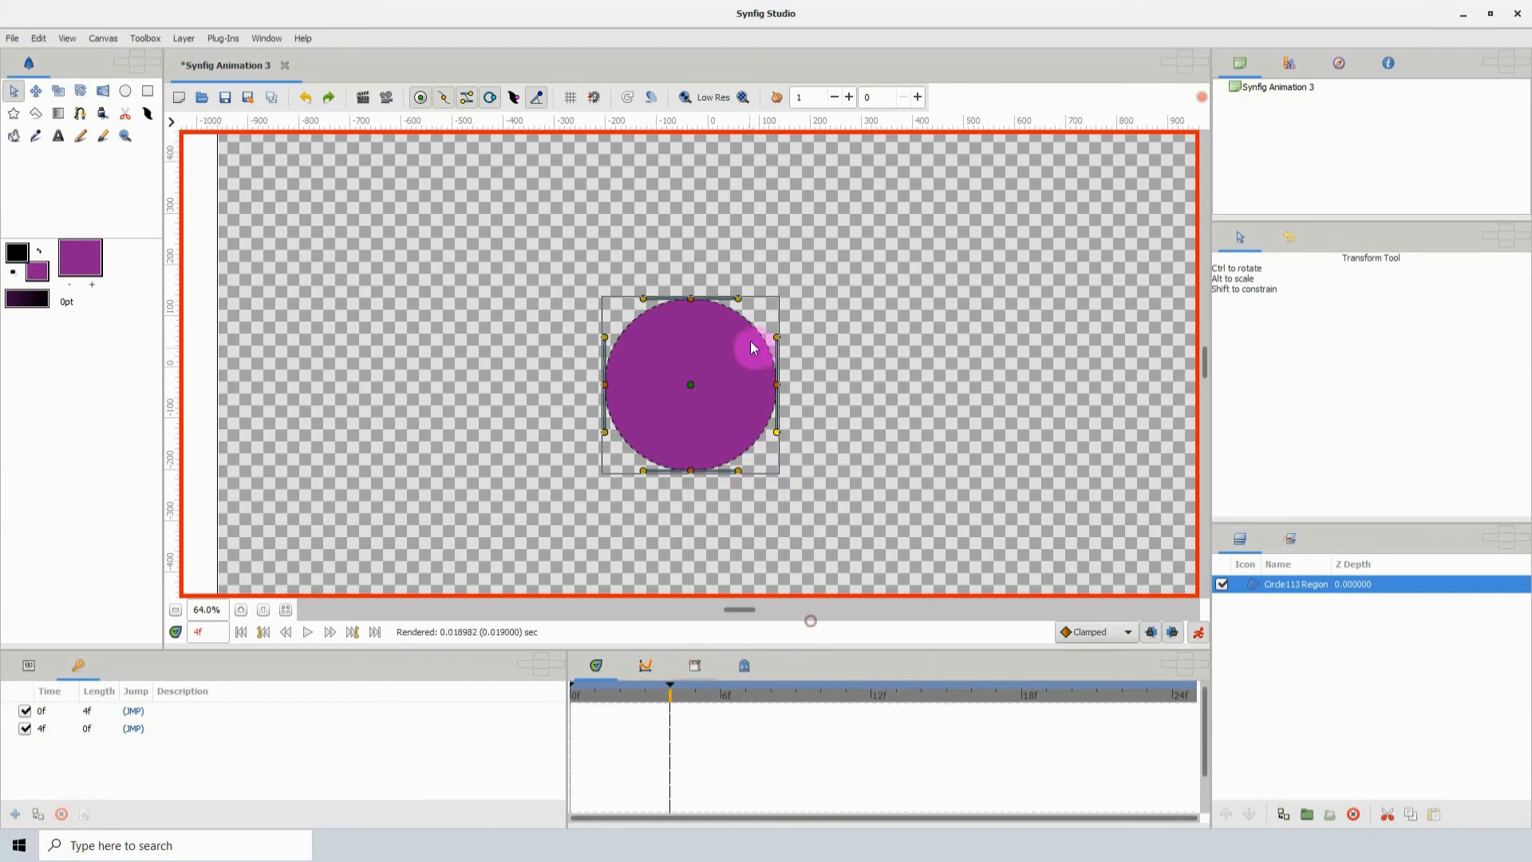
right_click(739, 300)
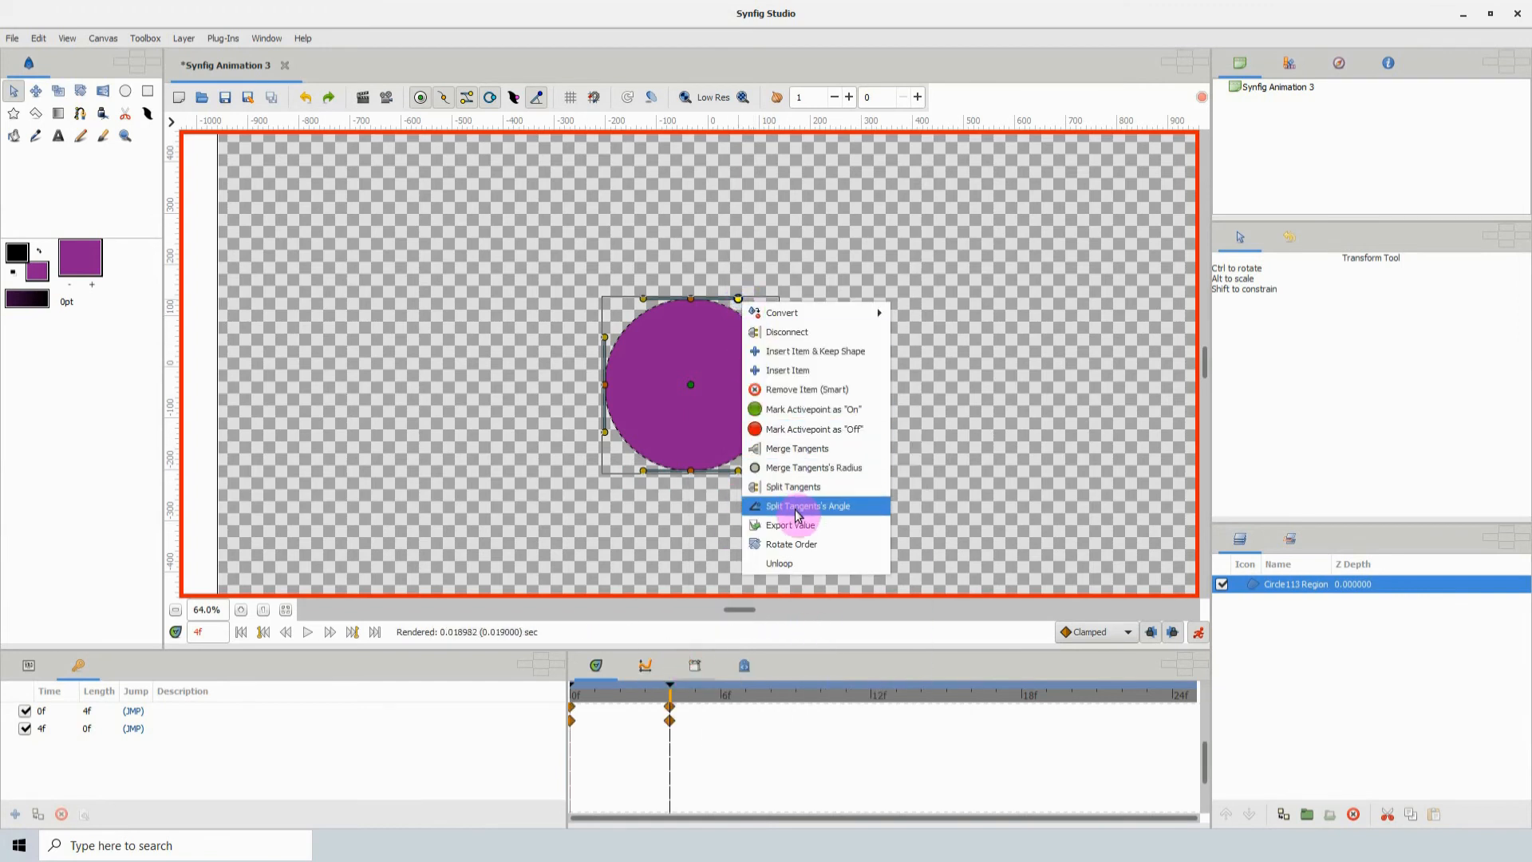
left_click(794, 488)
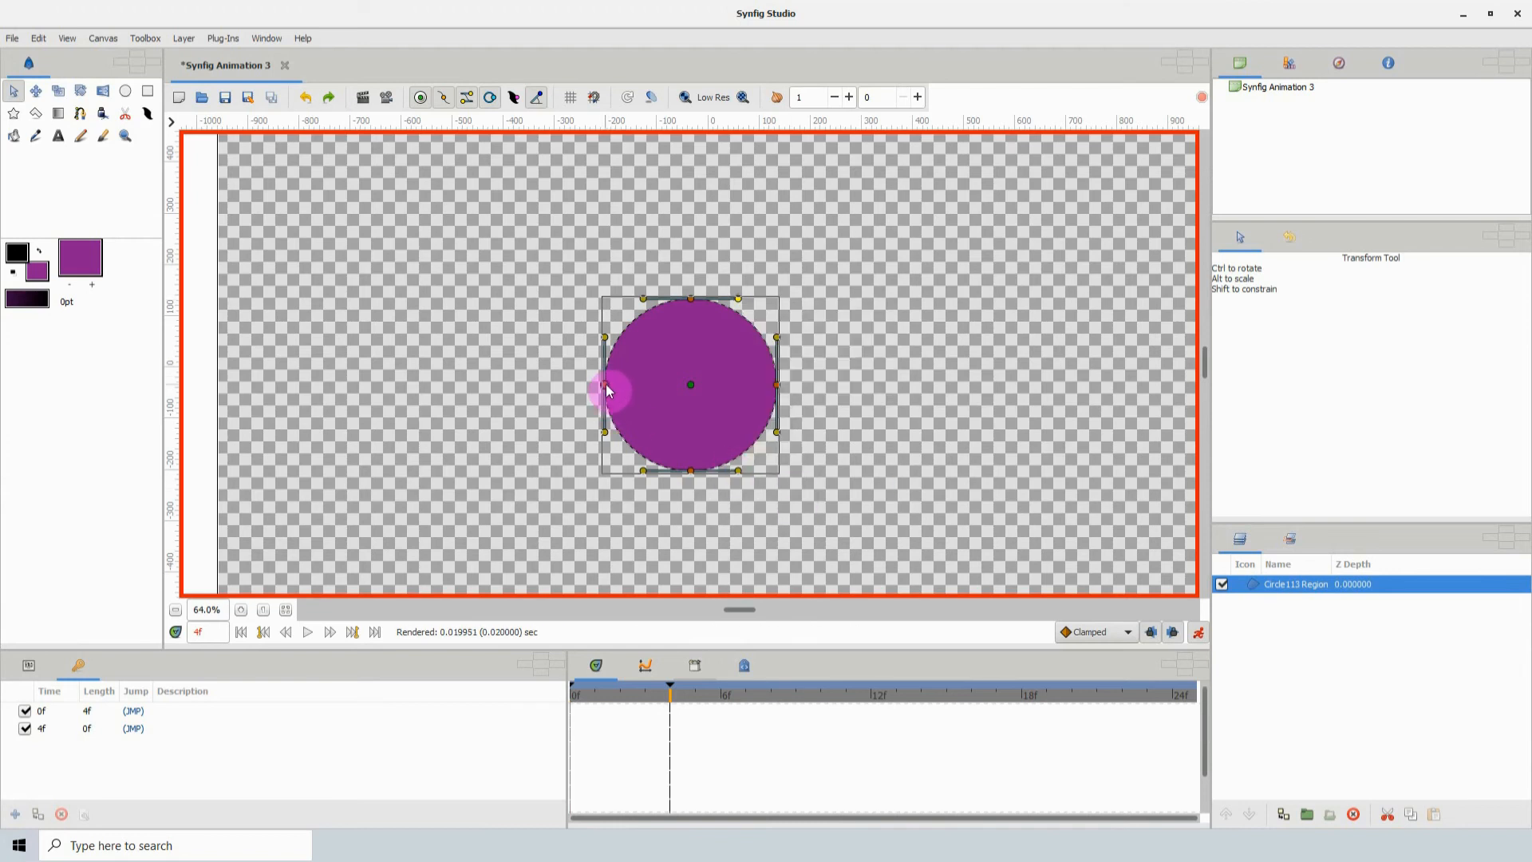
- At frame 4, move the circle region's left and top vertices to the bounding box's upper corners and collapse their tangents into sharp corners
left_click_drag(606, 391, 607, 381)
left_click_drag(604, 359, 604, 301)
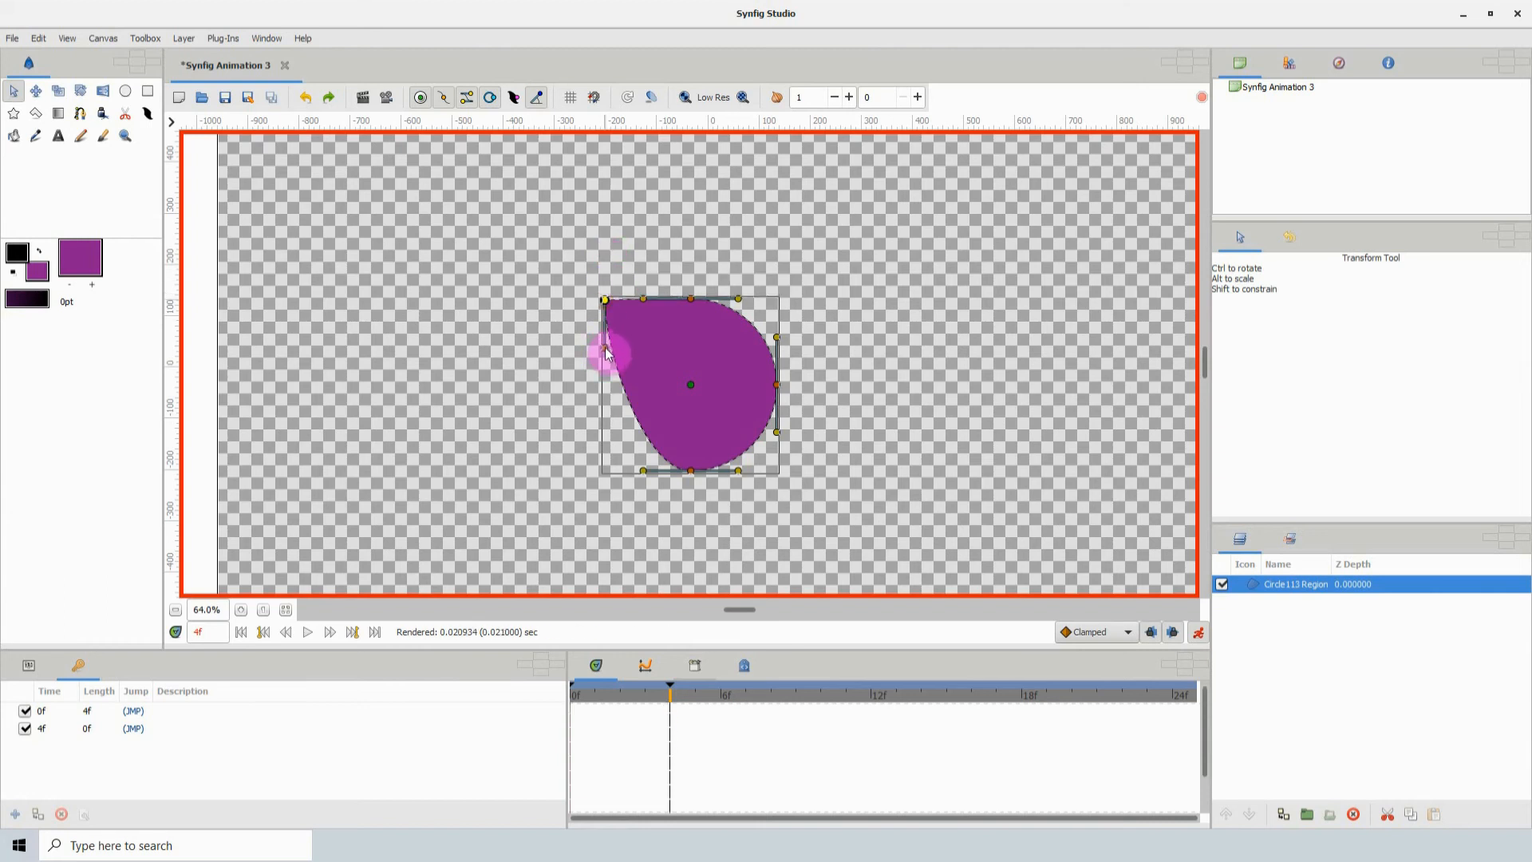
left_click_drag(606, 353, 741, 298)
left_click(688, 354)
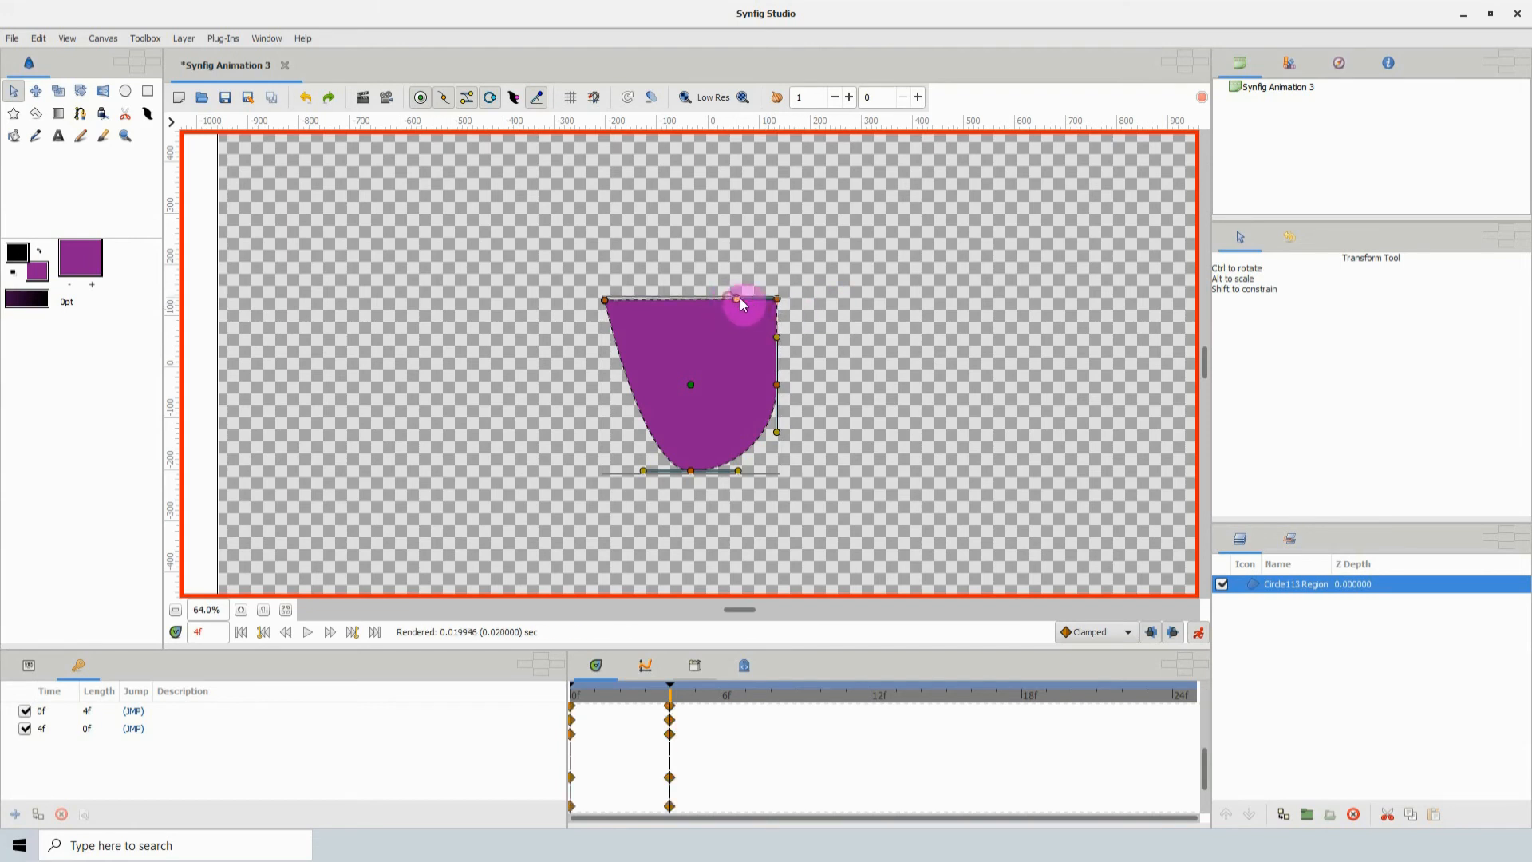
left_click(775, 302)
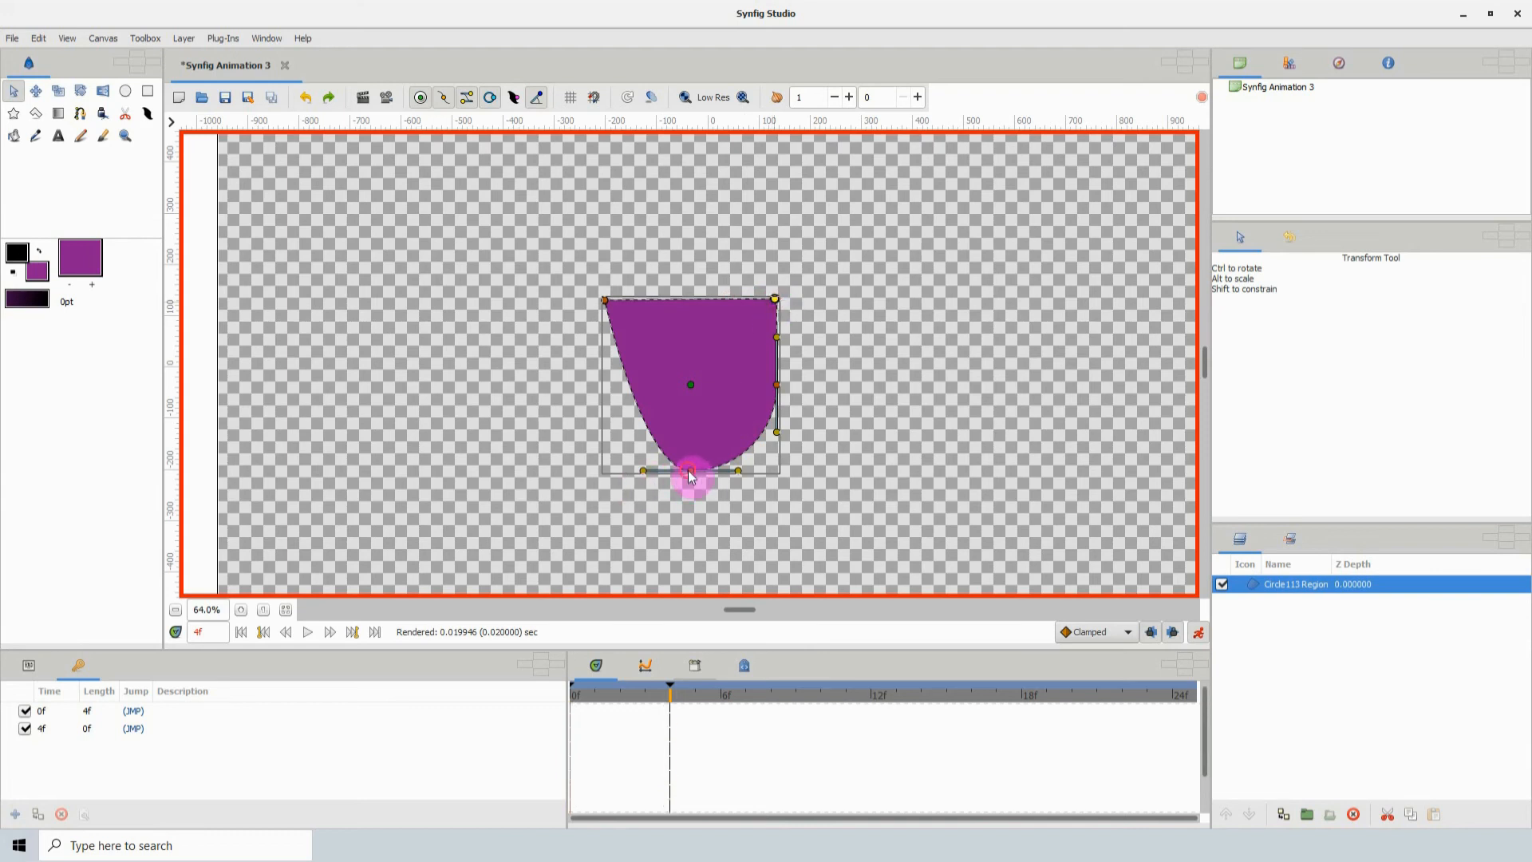
- Move the bottom and right vertices to the lower-left and lower-right corners and collapse the remaining tangent to finish the square at frame 4
left_click_drag(691, 472, 605, 472)
left_click_drag(778, 388, 776, 473)
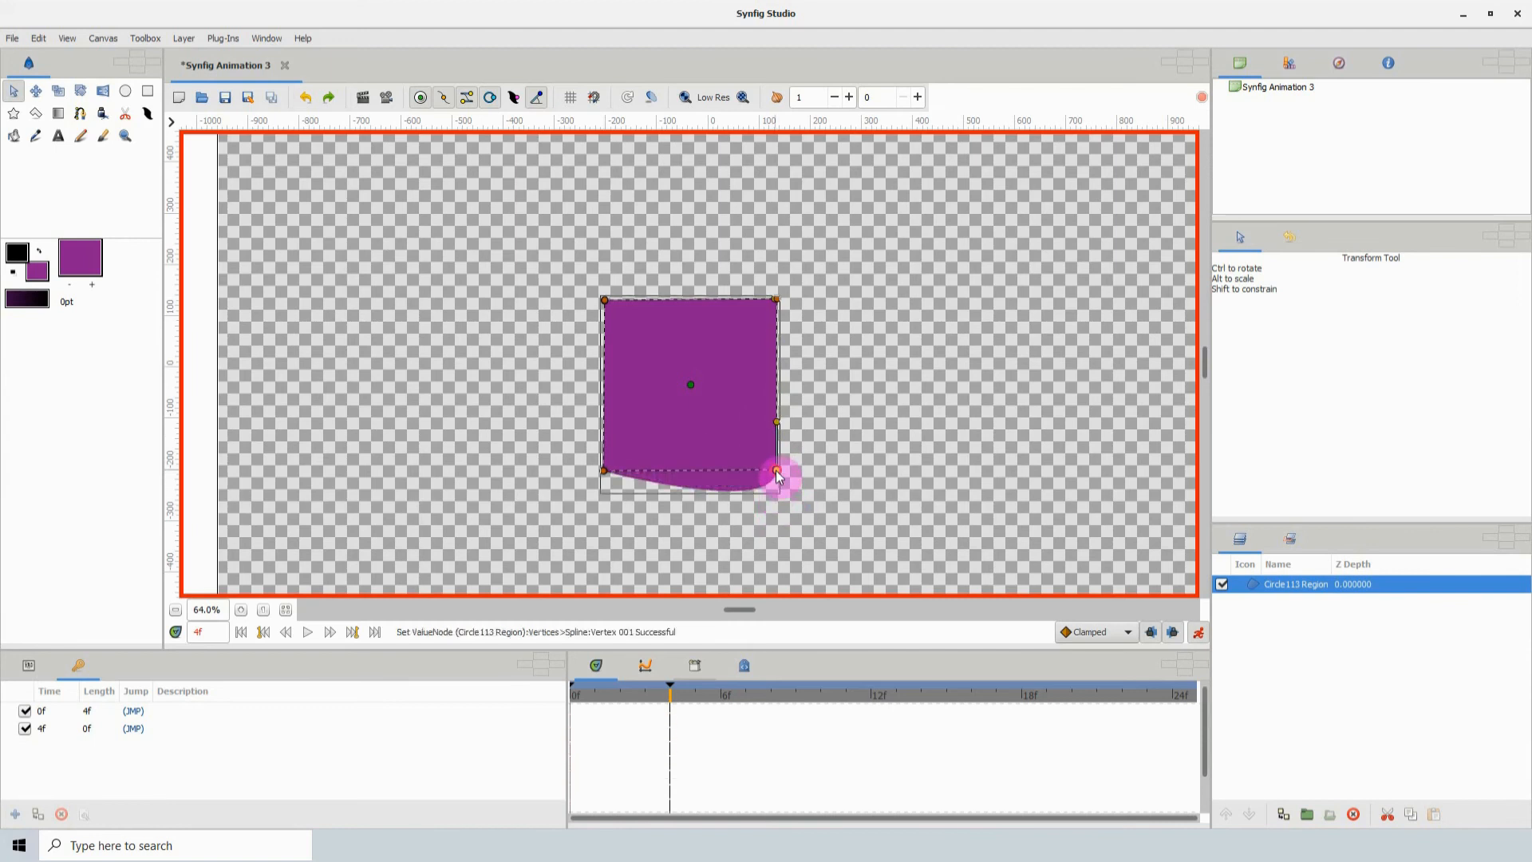
left_click(777, 424)
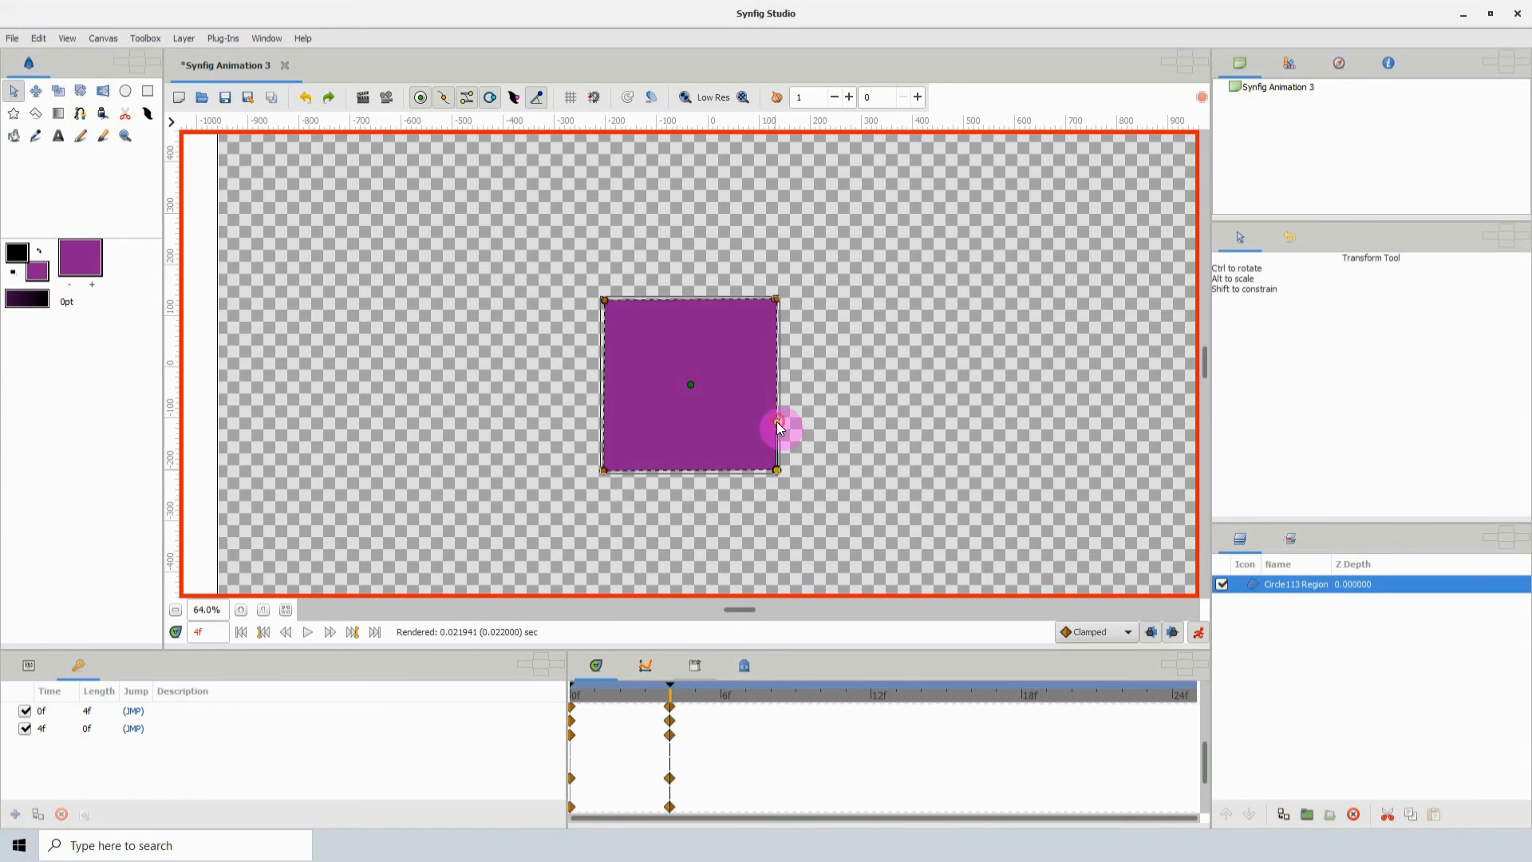
left_click(773, 471)
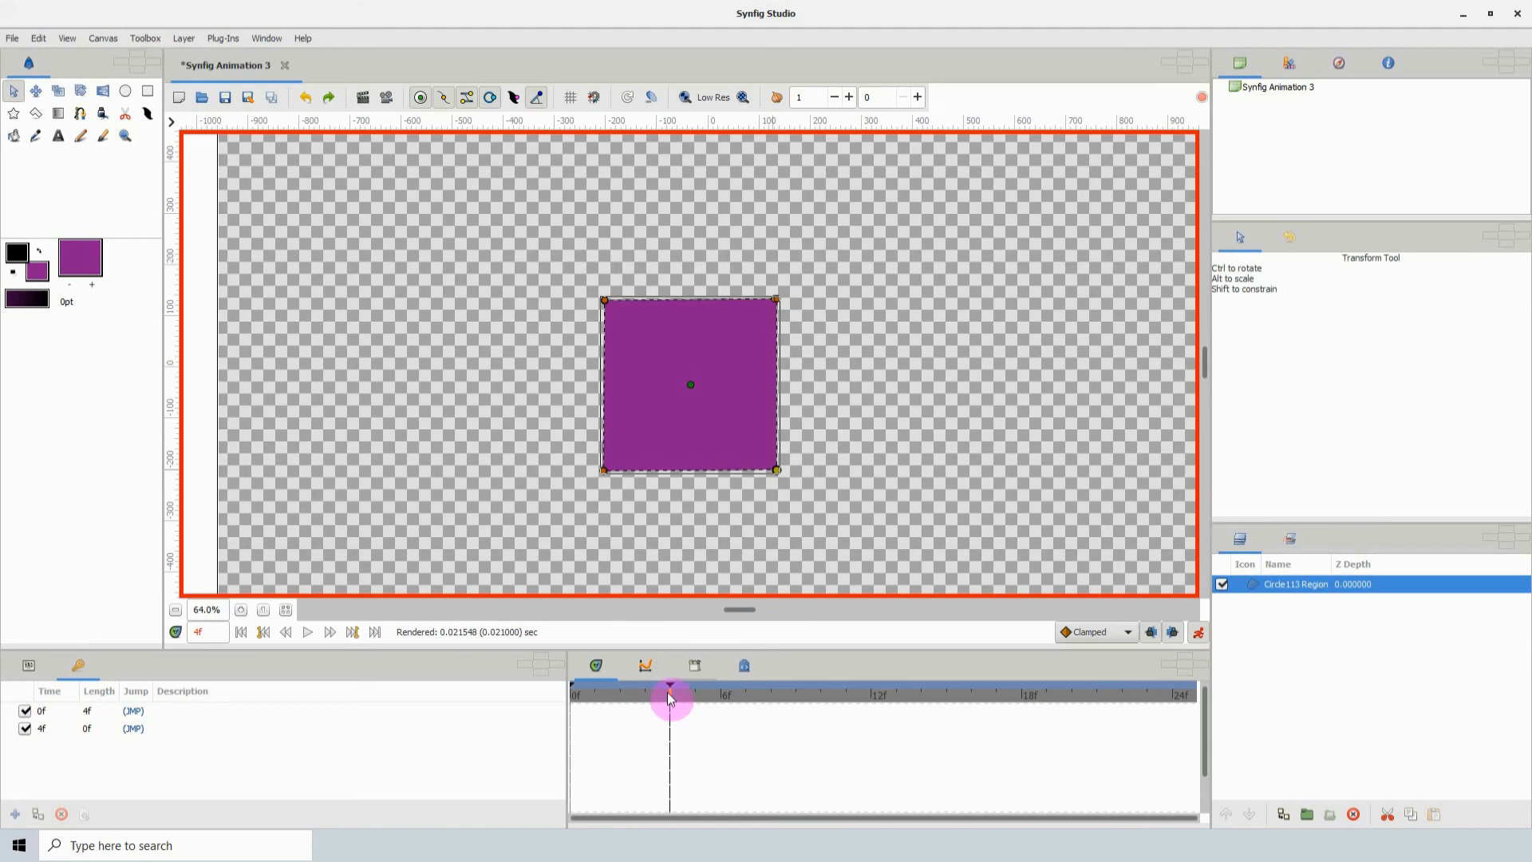
- At frame 2, adjust the tangents at all four vertices so the in-between shape has smoothly rounded corners
left_click_drag(670, 696, 615, 708)
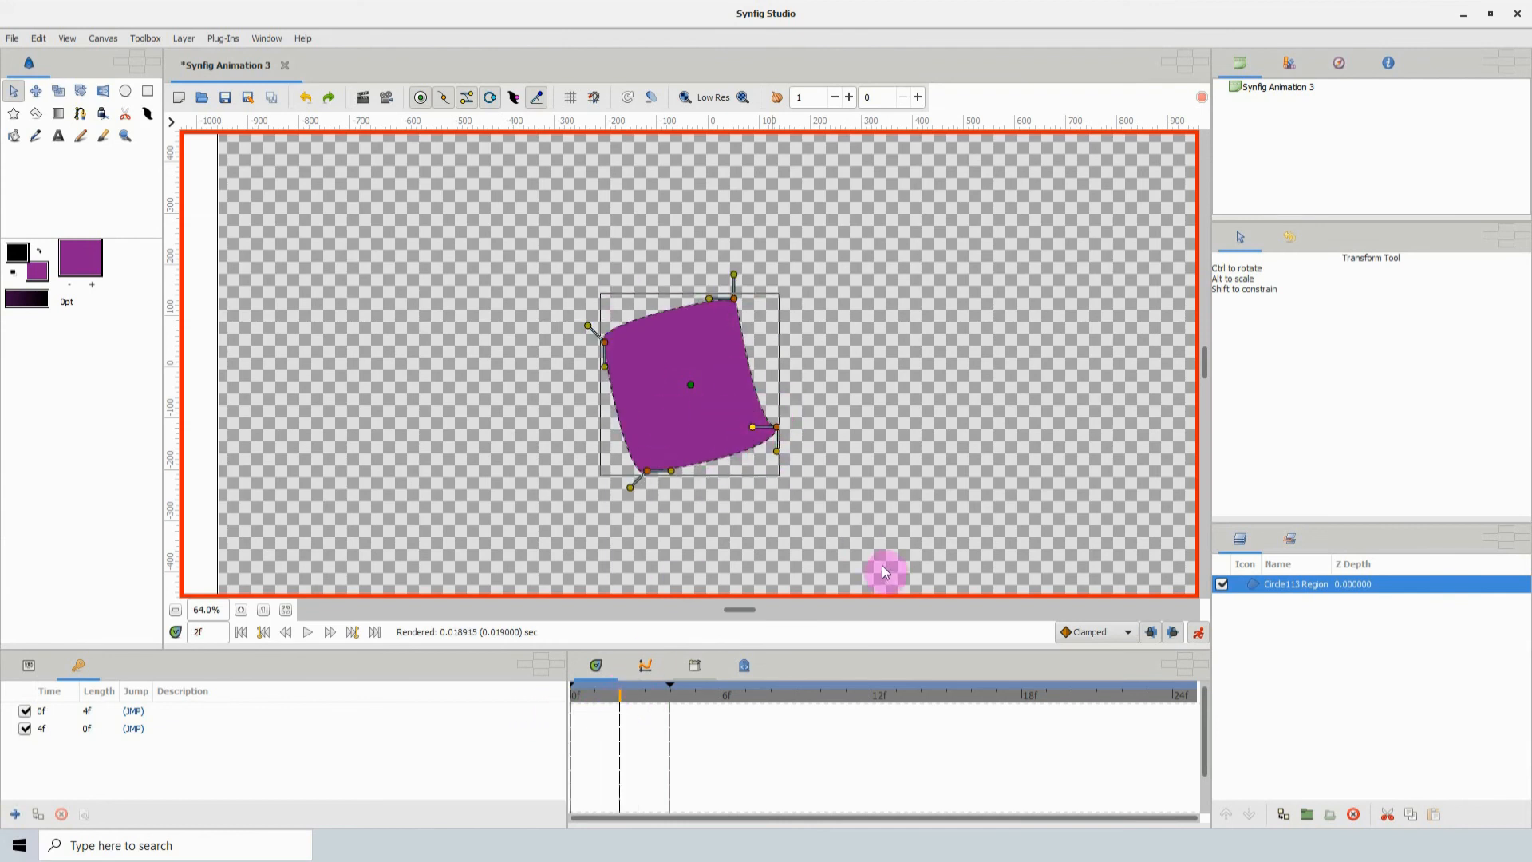
left_click_drag(1203, 718, 1200, 774)
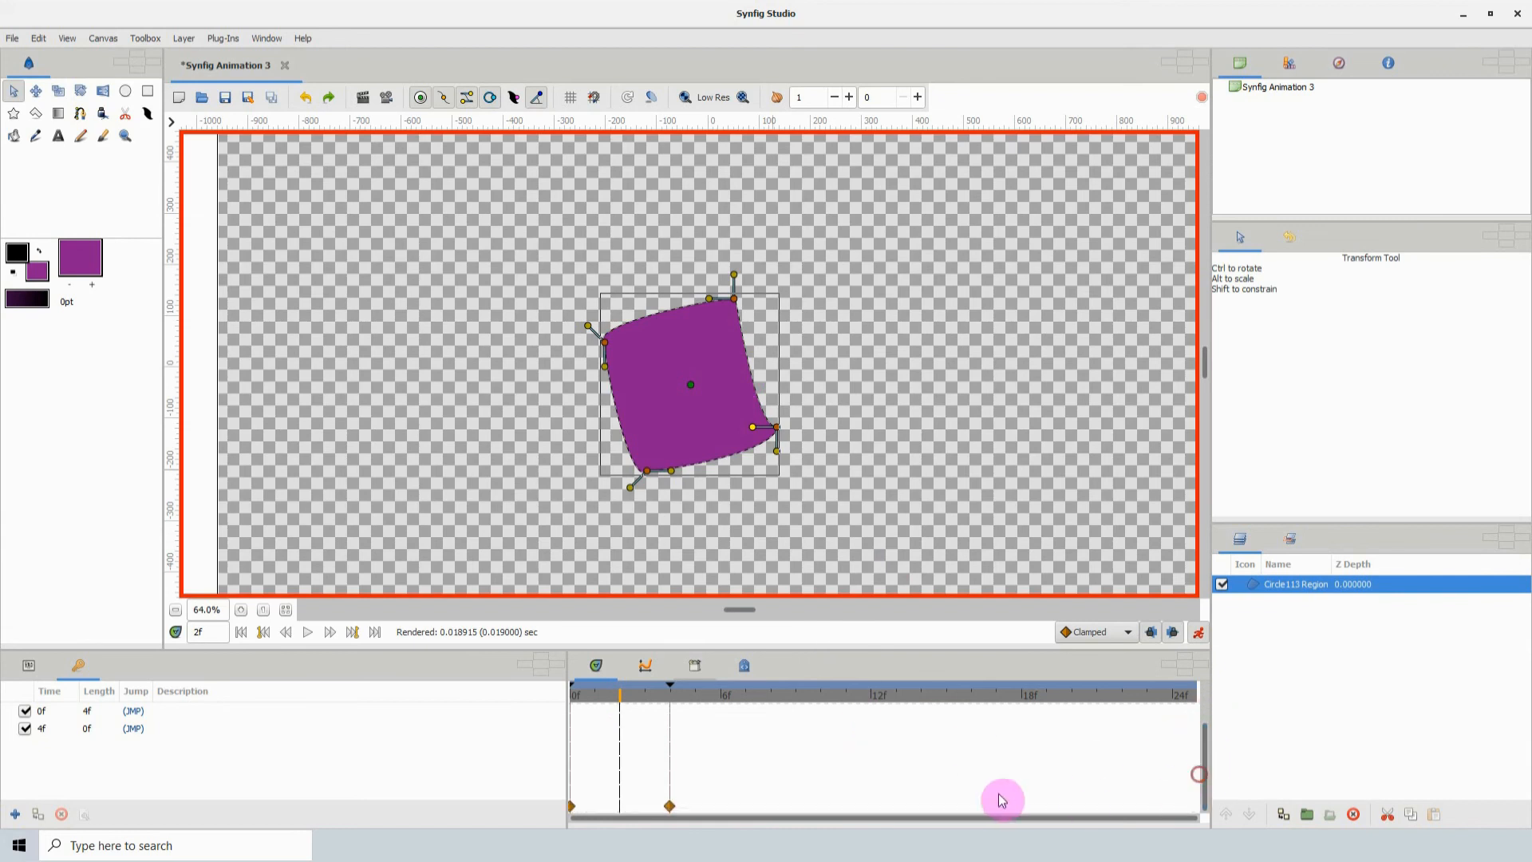
left_click(628, 692)
mouse_move(606, 702)
left_mouse_down()
mouse_move(585, 694)
mouse_move(616, 682)
left_mouse_up()
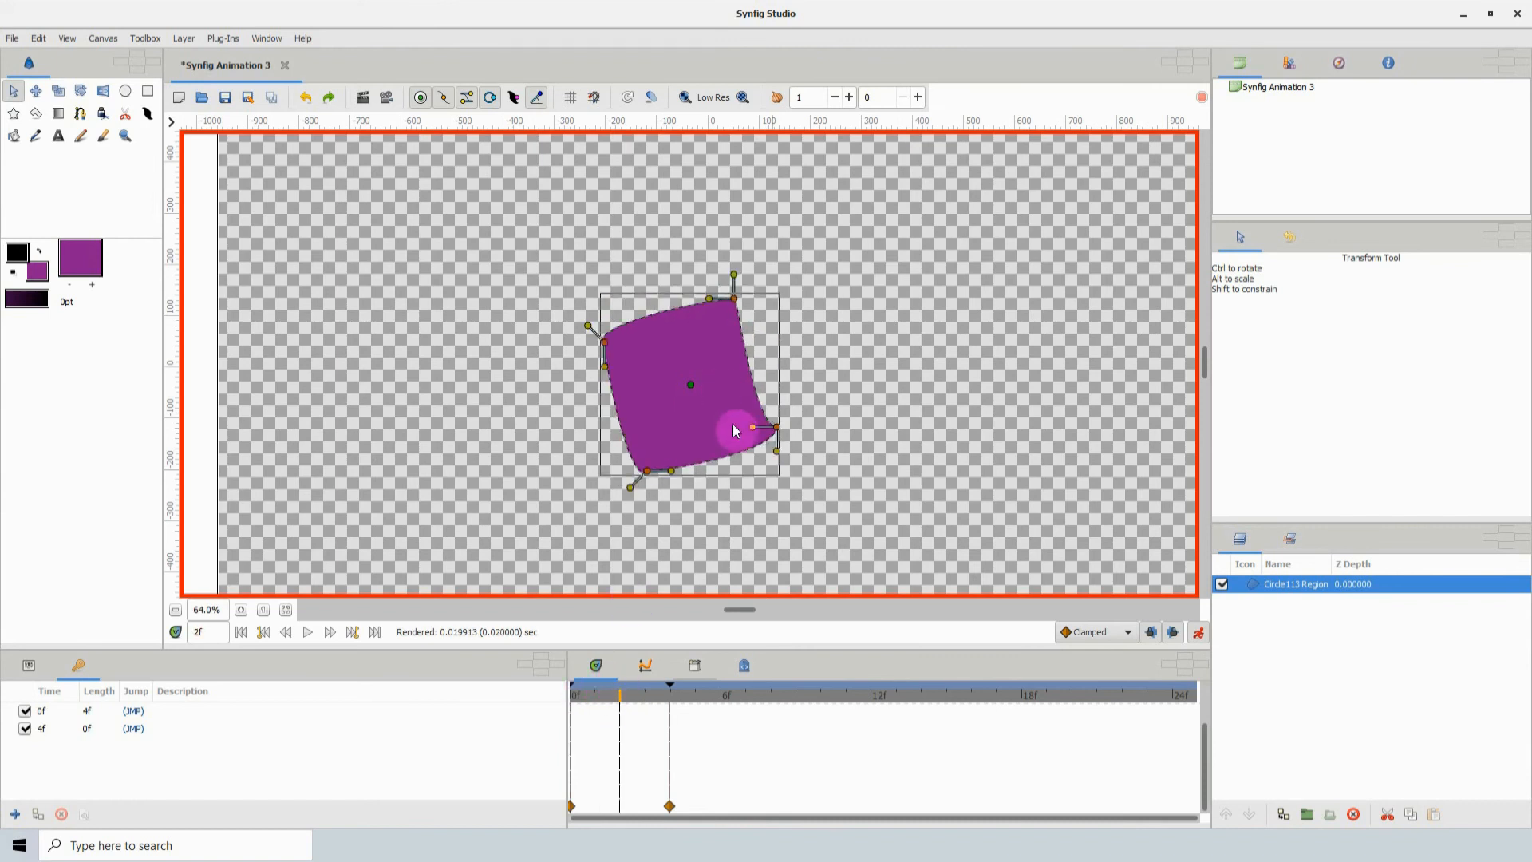
left_click_drag(749, 428, 764, 457)
left_click_drag(631, 490, 669, 480)
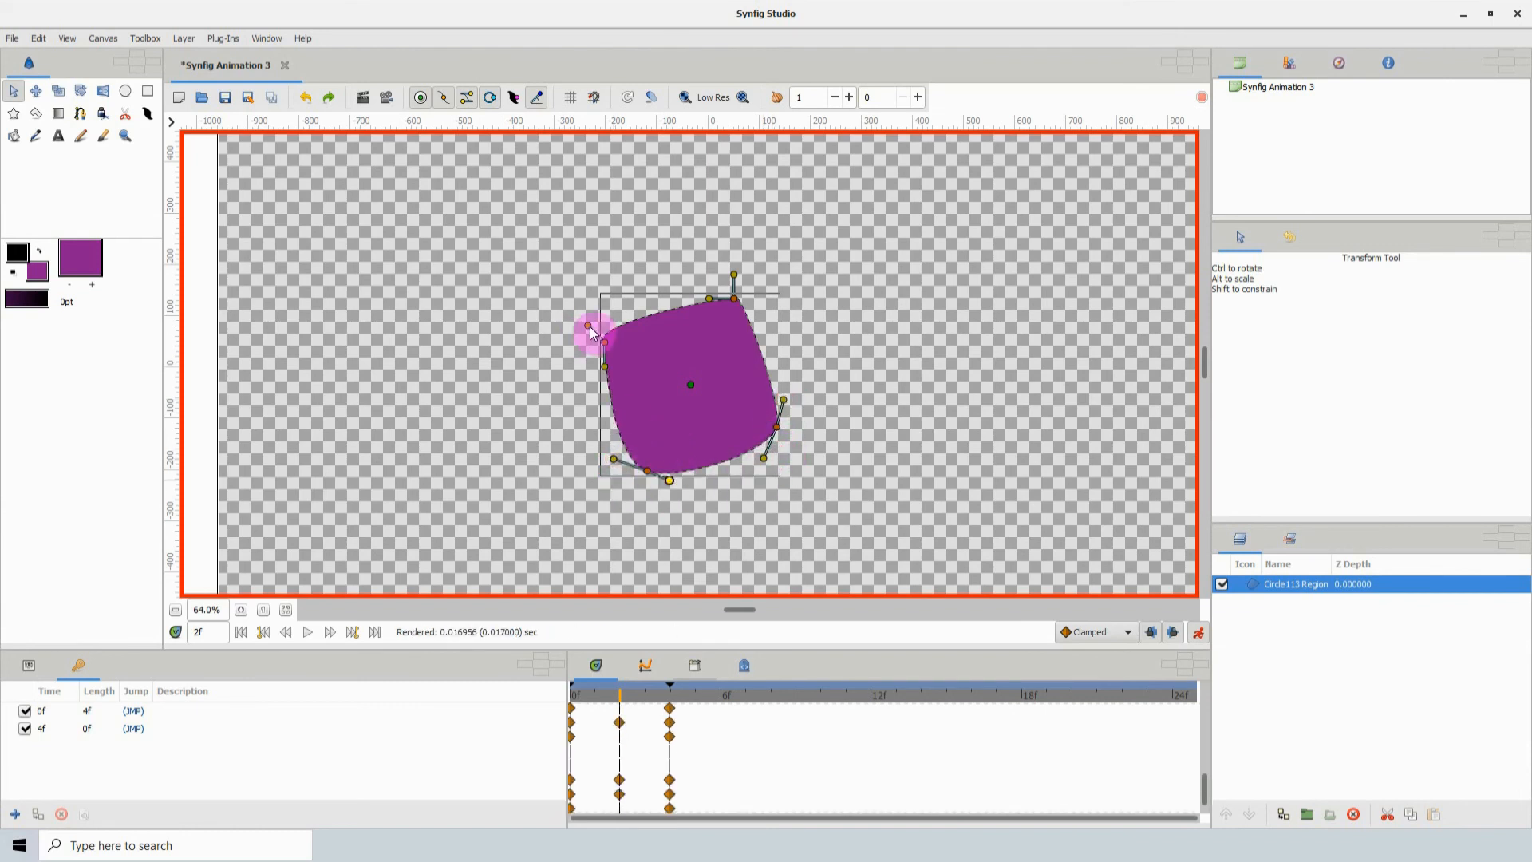
left_click_drag(591, 328, 596, 361)
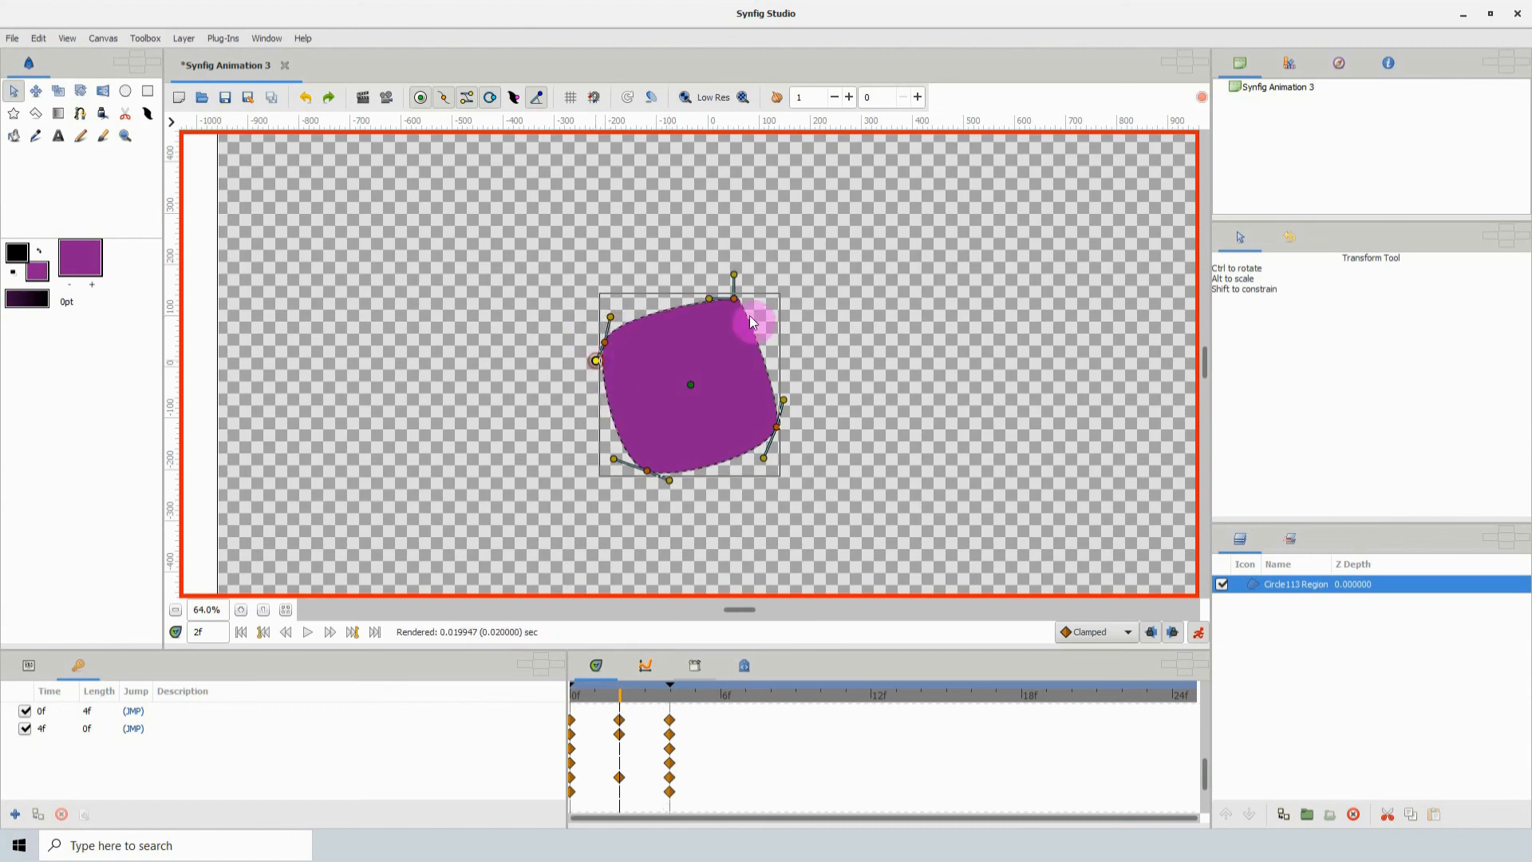
left_click_drag(735, 279, 708, 298)
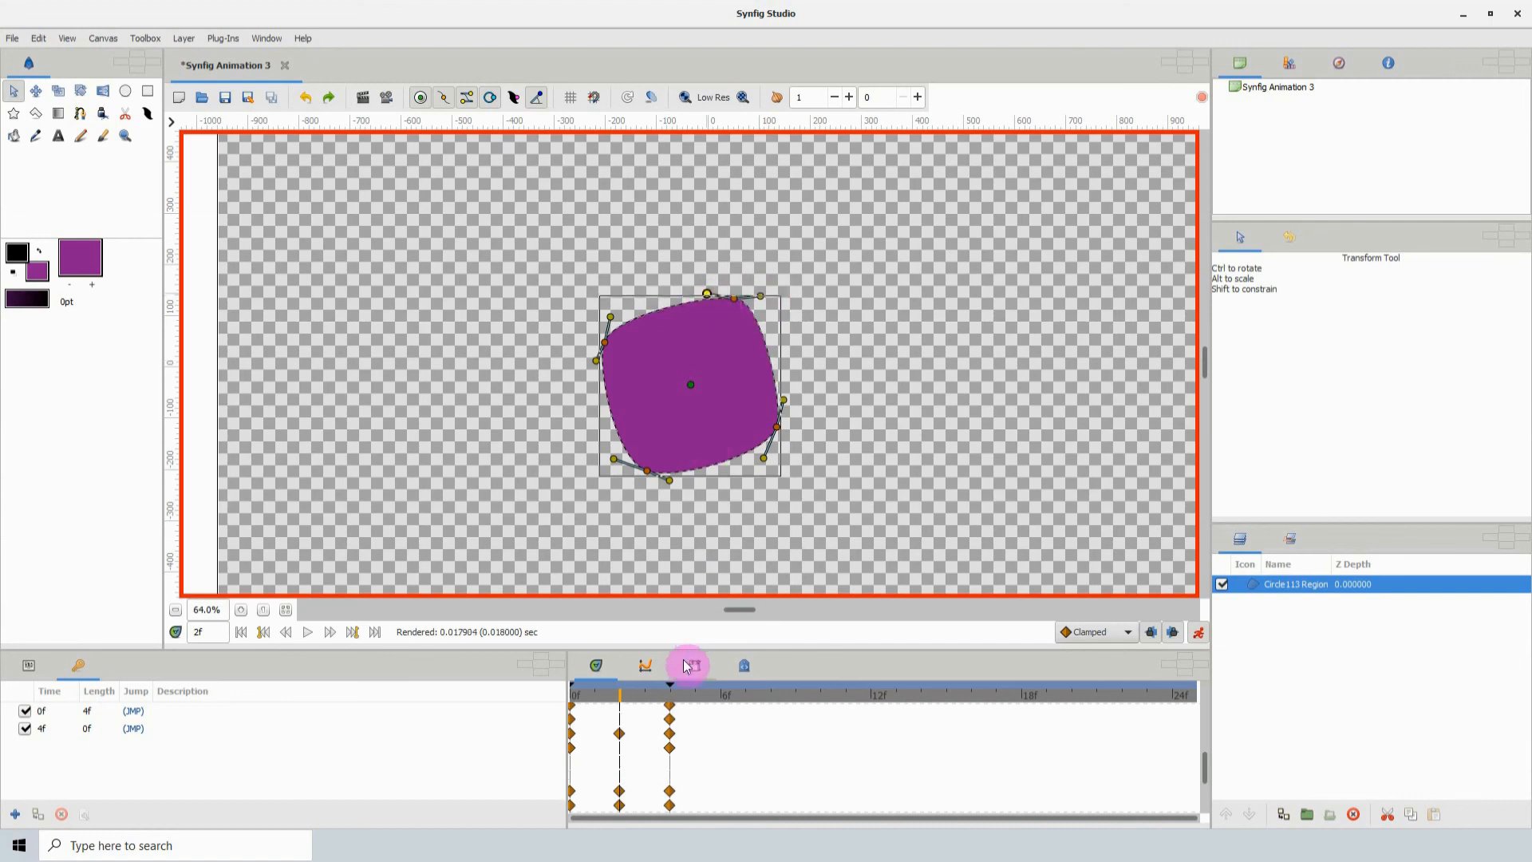
- At frame 3, reshape the four vertices' tangents so the nearly square shape keeps slightly rounded corners
left_click_drag(622, 703, 657, 707)
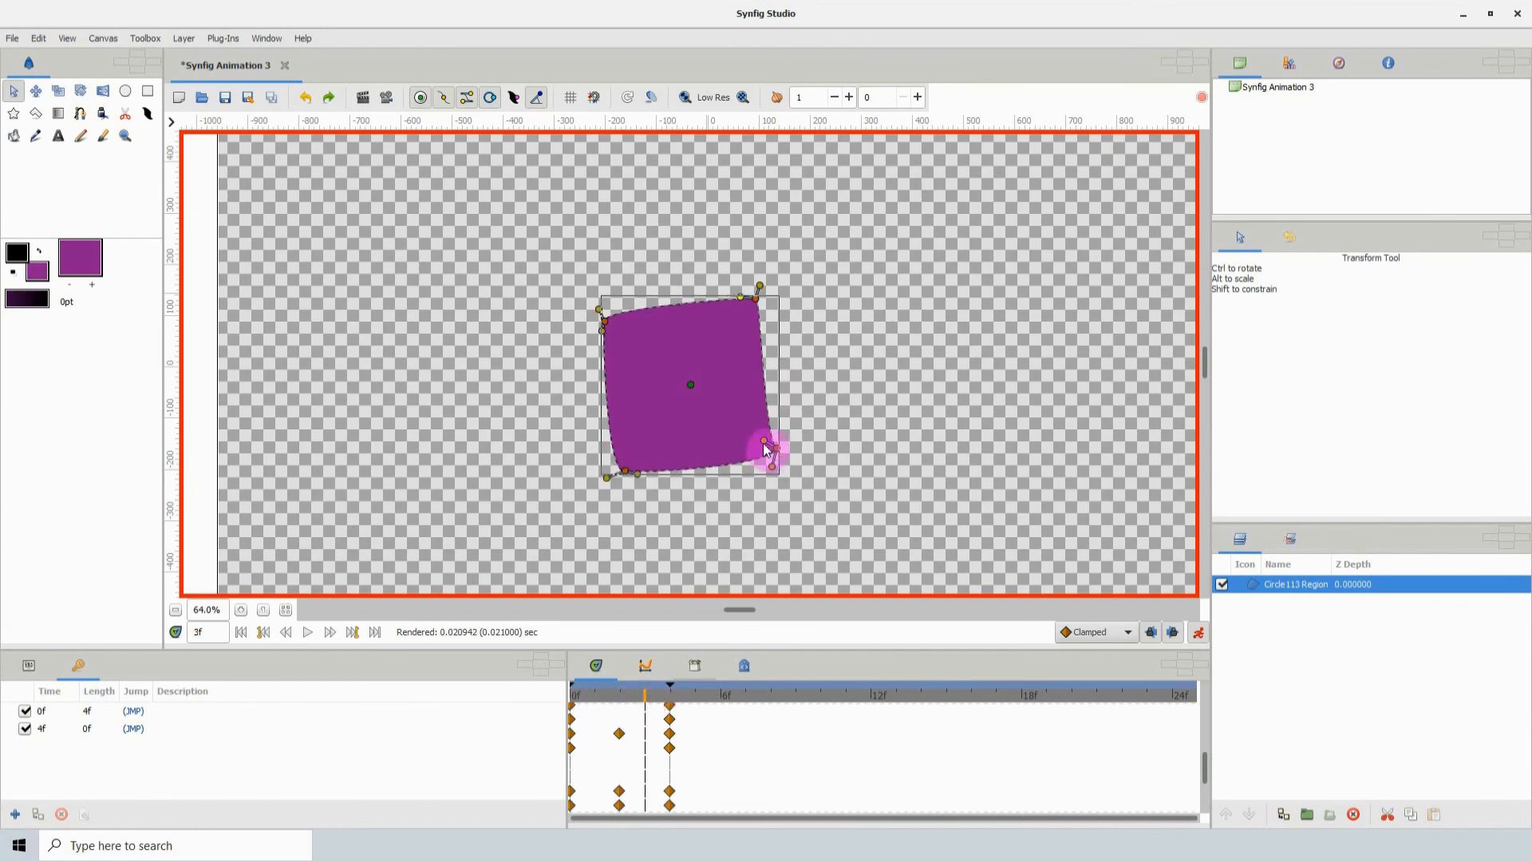
mouse_move(764, 441)
left_mouse_down()
mouse_move(779, 437)
mouse_move(767, 467)
left_mouse_up()
left_click_drag(607, 478, 602, 477)
left_click(639, 476)
left_click(597, 318)
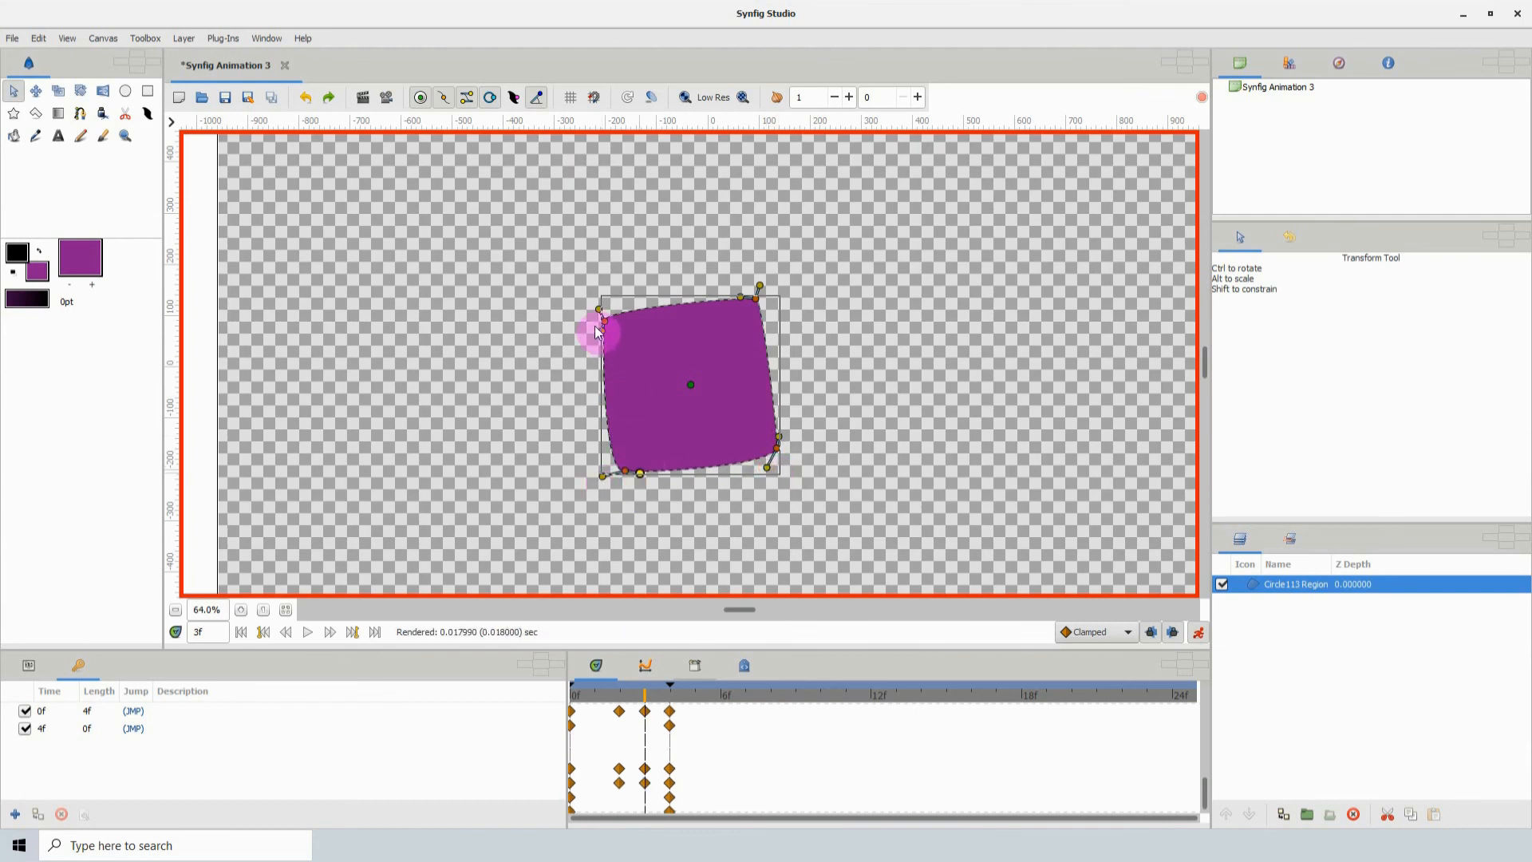
mouse_move(600, 306)
left_mouse_down()
mouse_move(597, 331)
mouse_move(616, 302)
left_mouse_up()
mouse_move(741, 295)
left_mouse_down()
mouse_move(748, 309)
mouse_move(739, 292)
left_mouse_up()
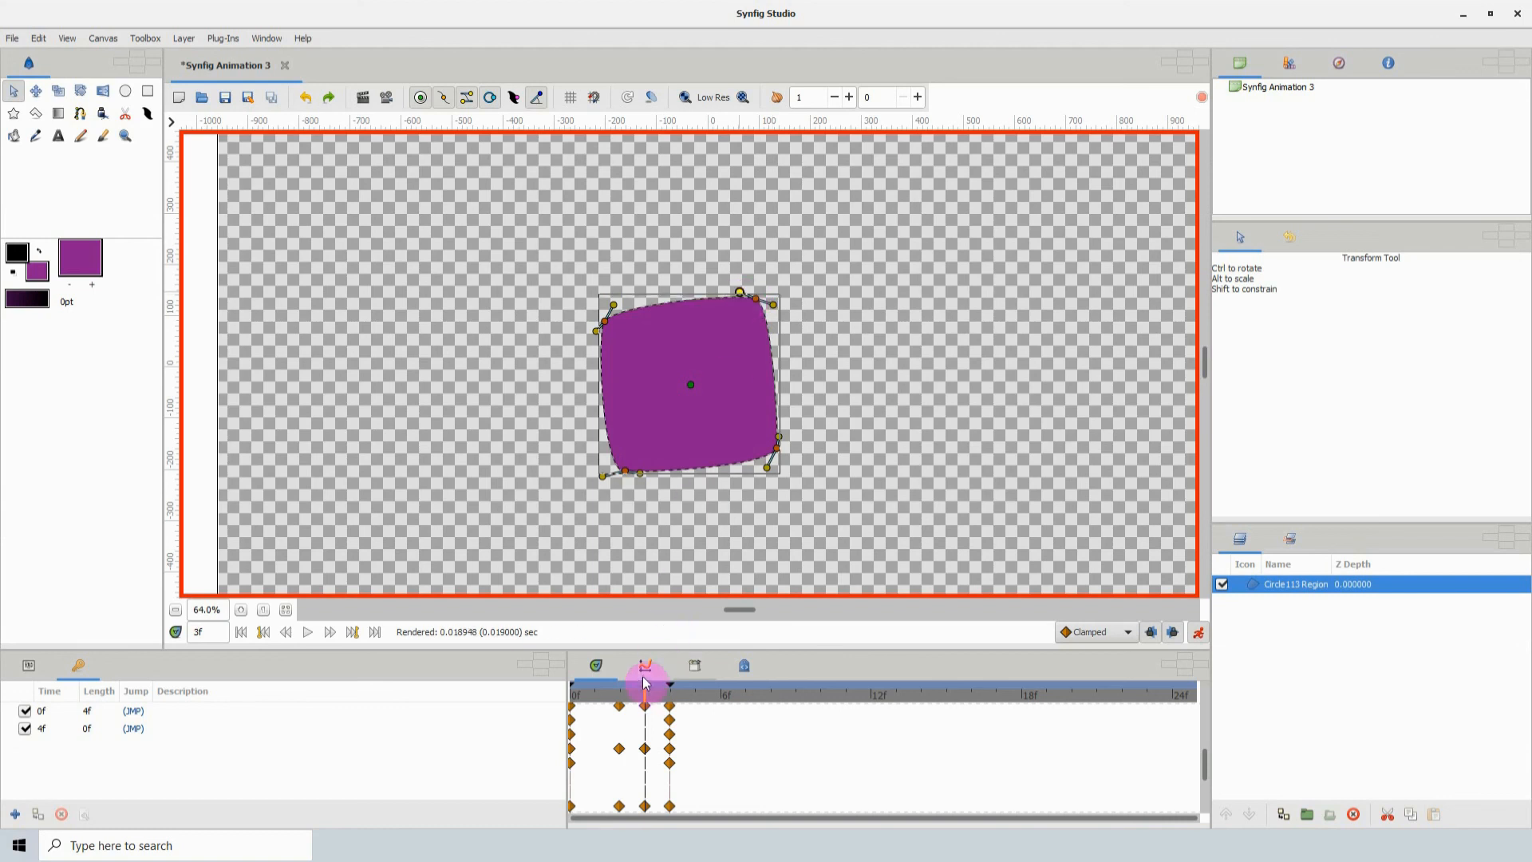
- Render a preview of the circle-to-square morph, play it, rewind it to the start and close the preview
left_click_drag(646, 698, 695, 682)
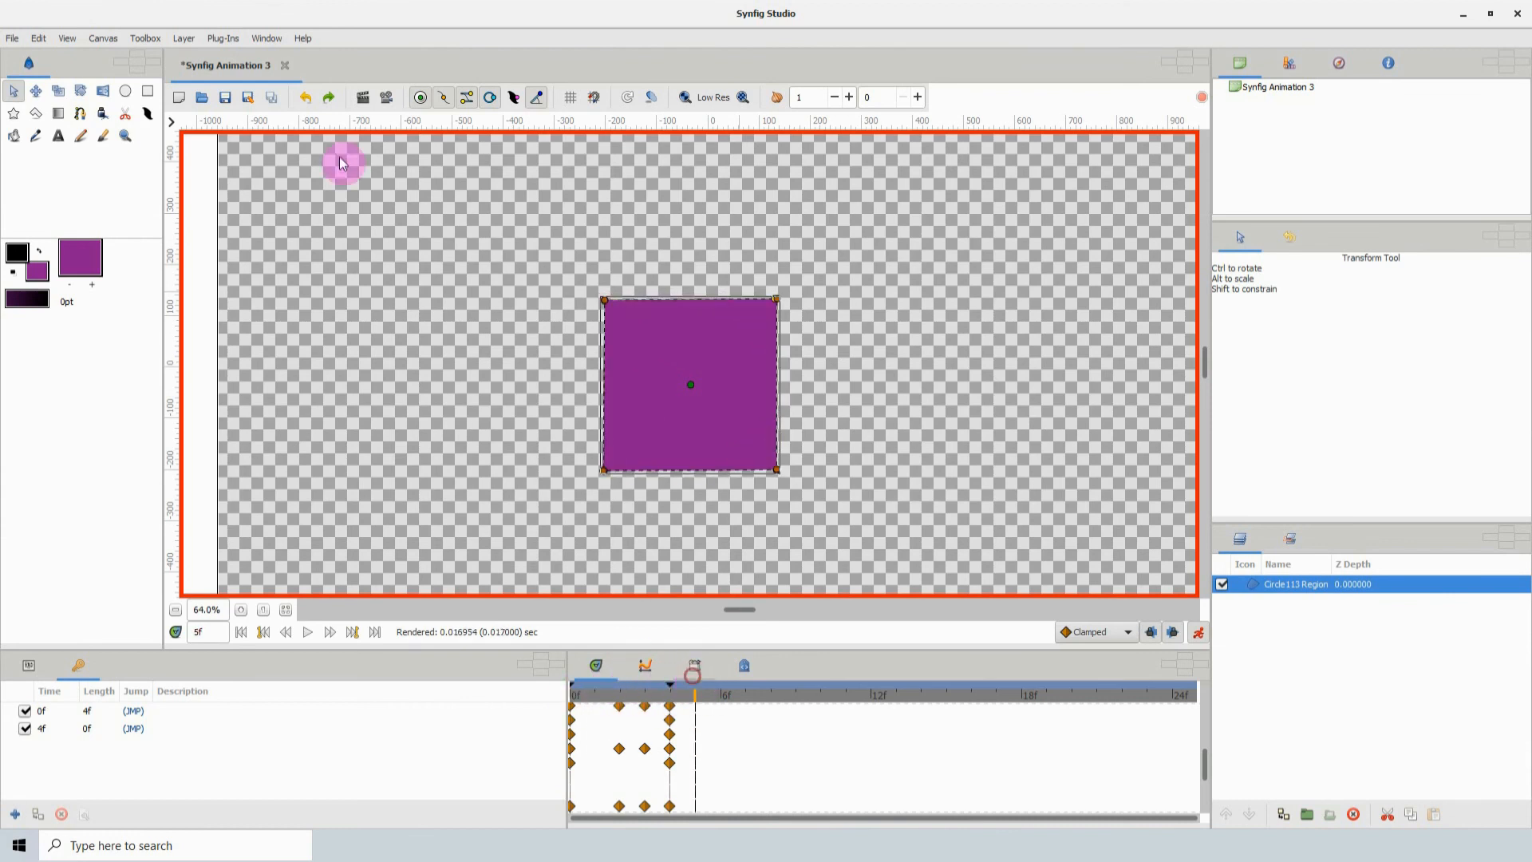
left_click(385, 99)
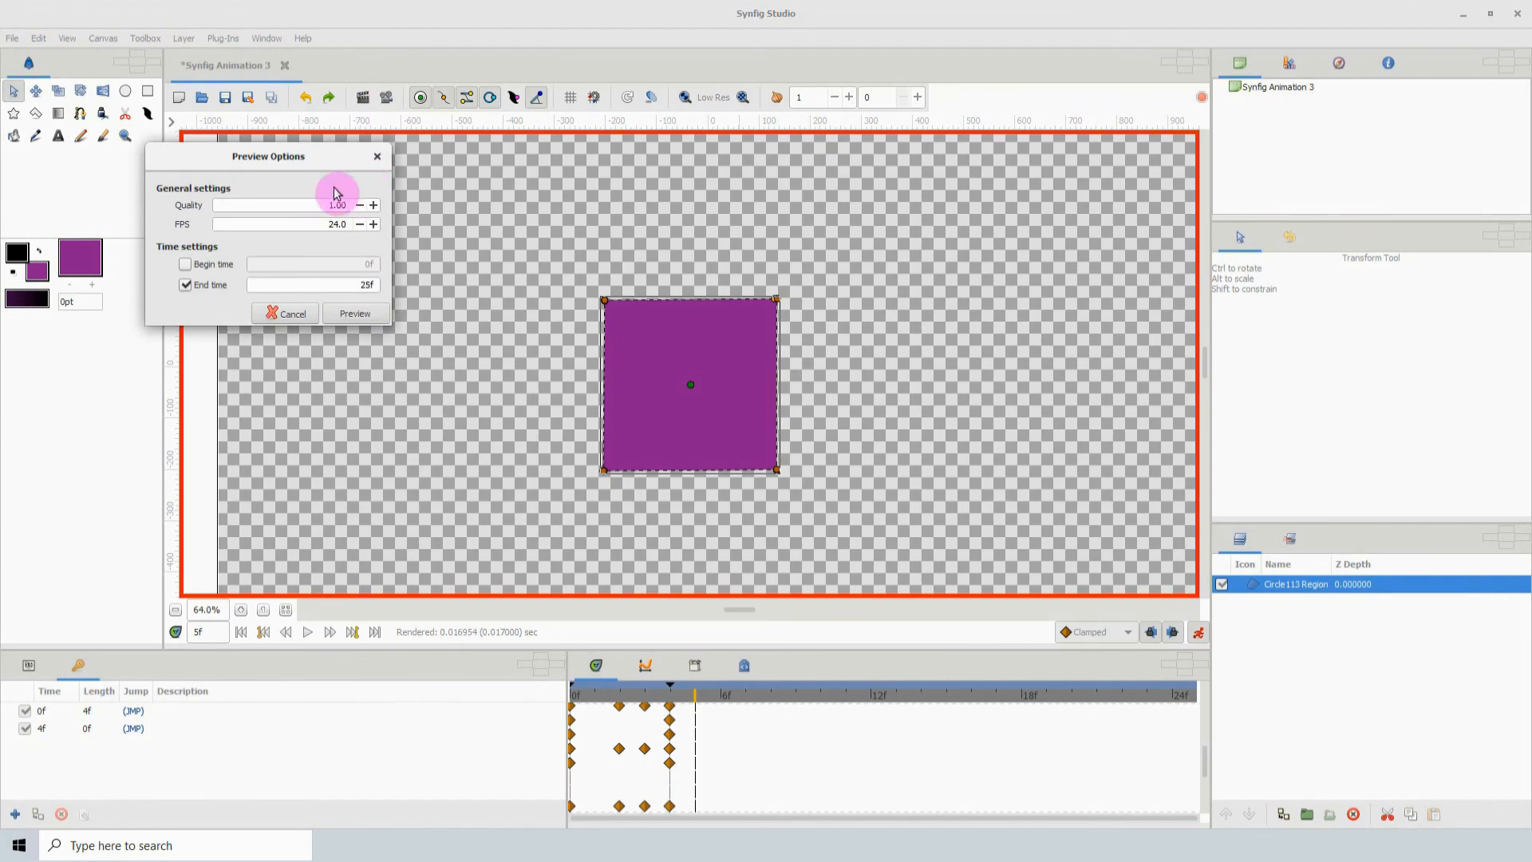
left_click(537, 372)
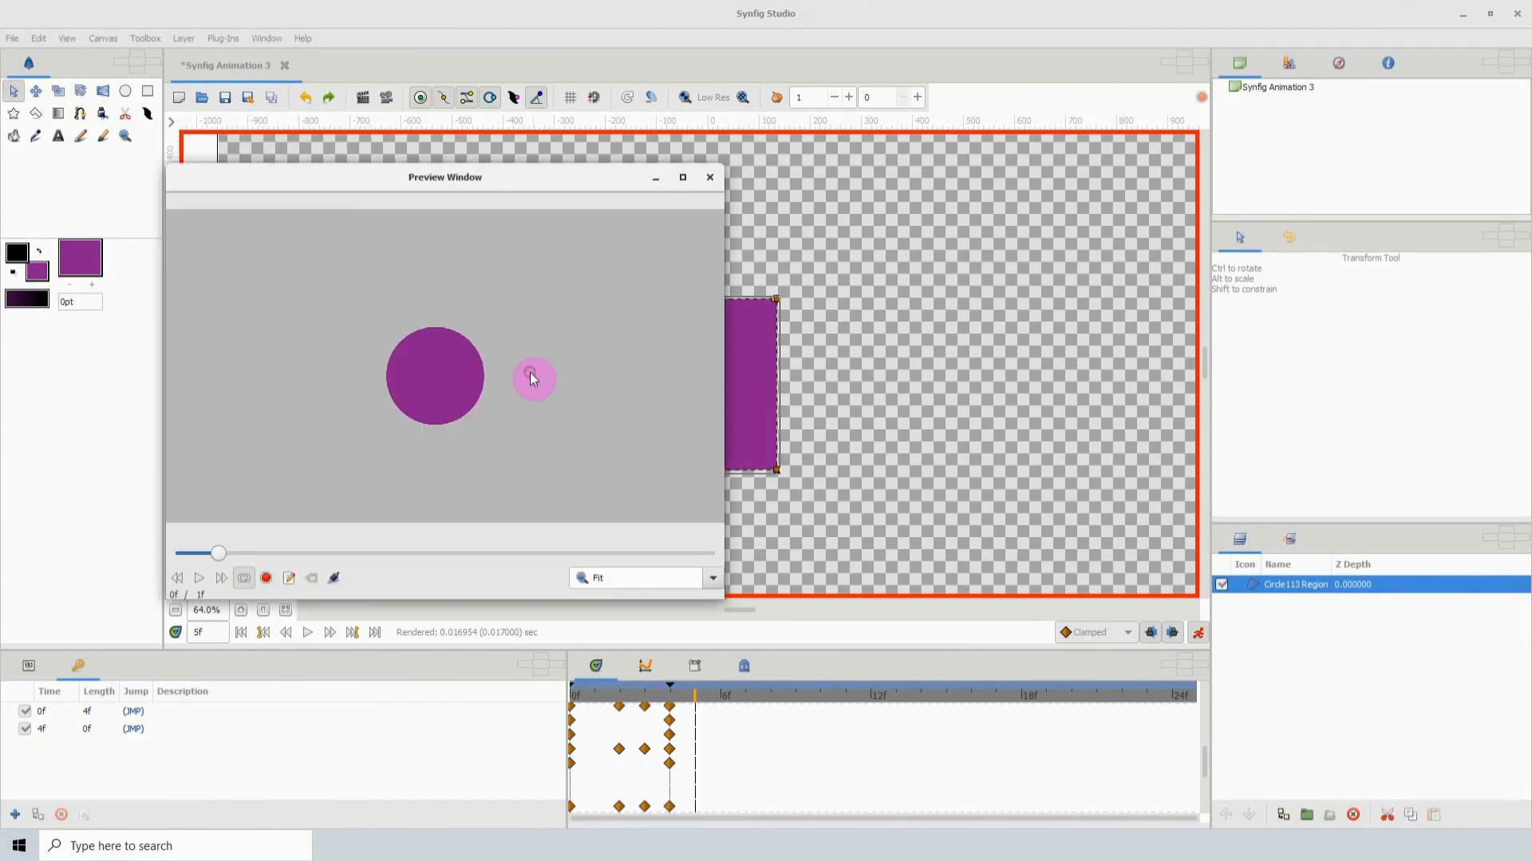
left_click(199, 582)
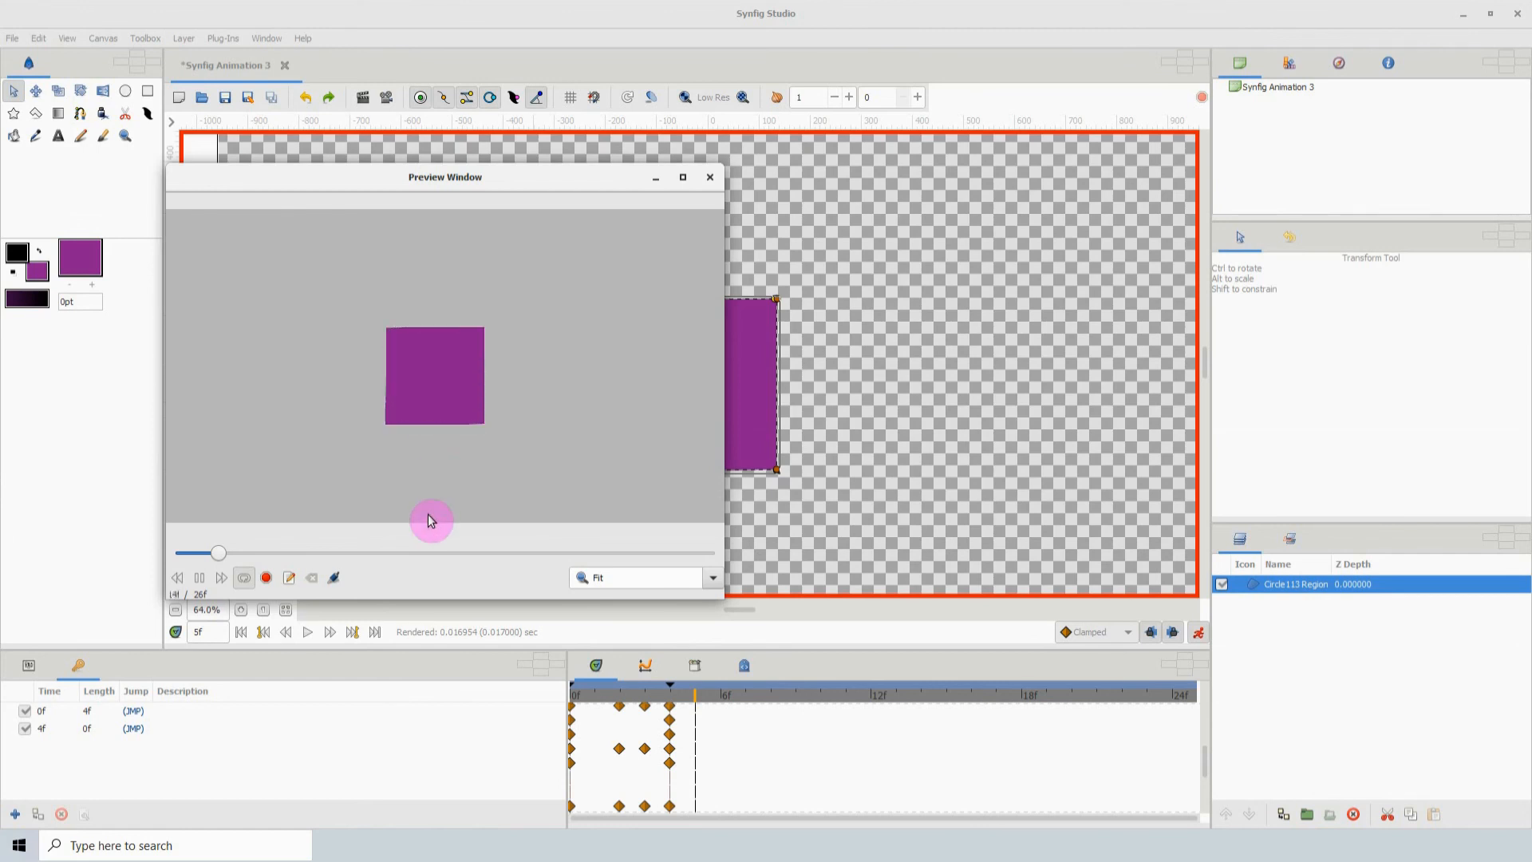
left_click(198, 577)
left_click(177, 578)
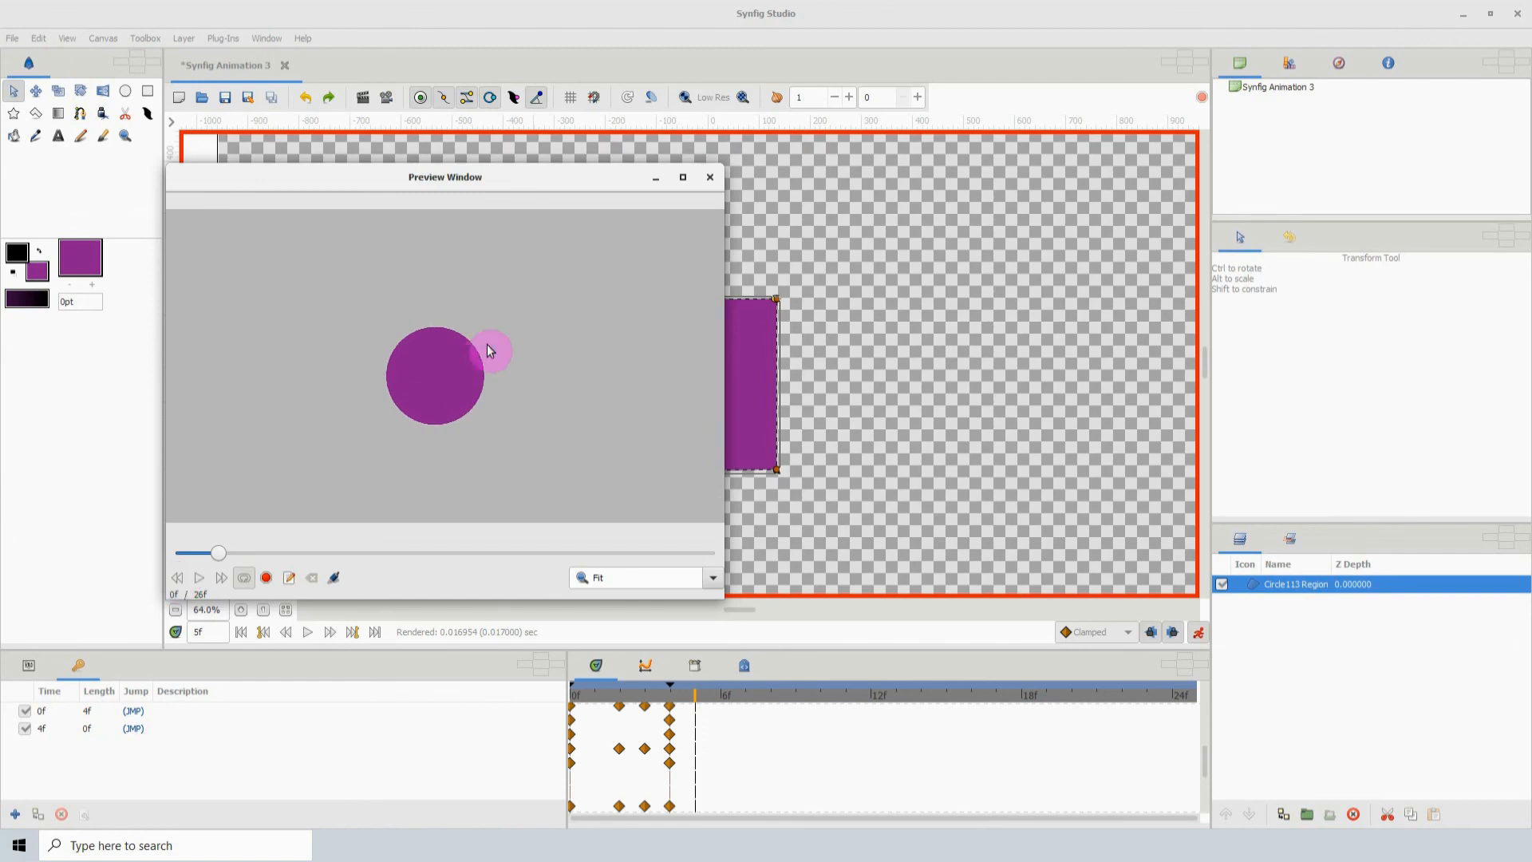
left_click(710, 176)
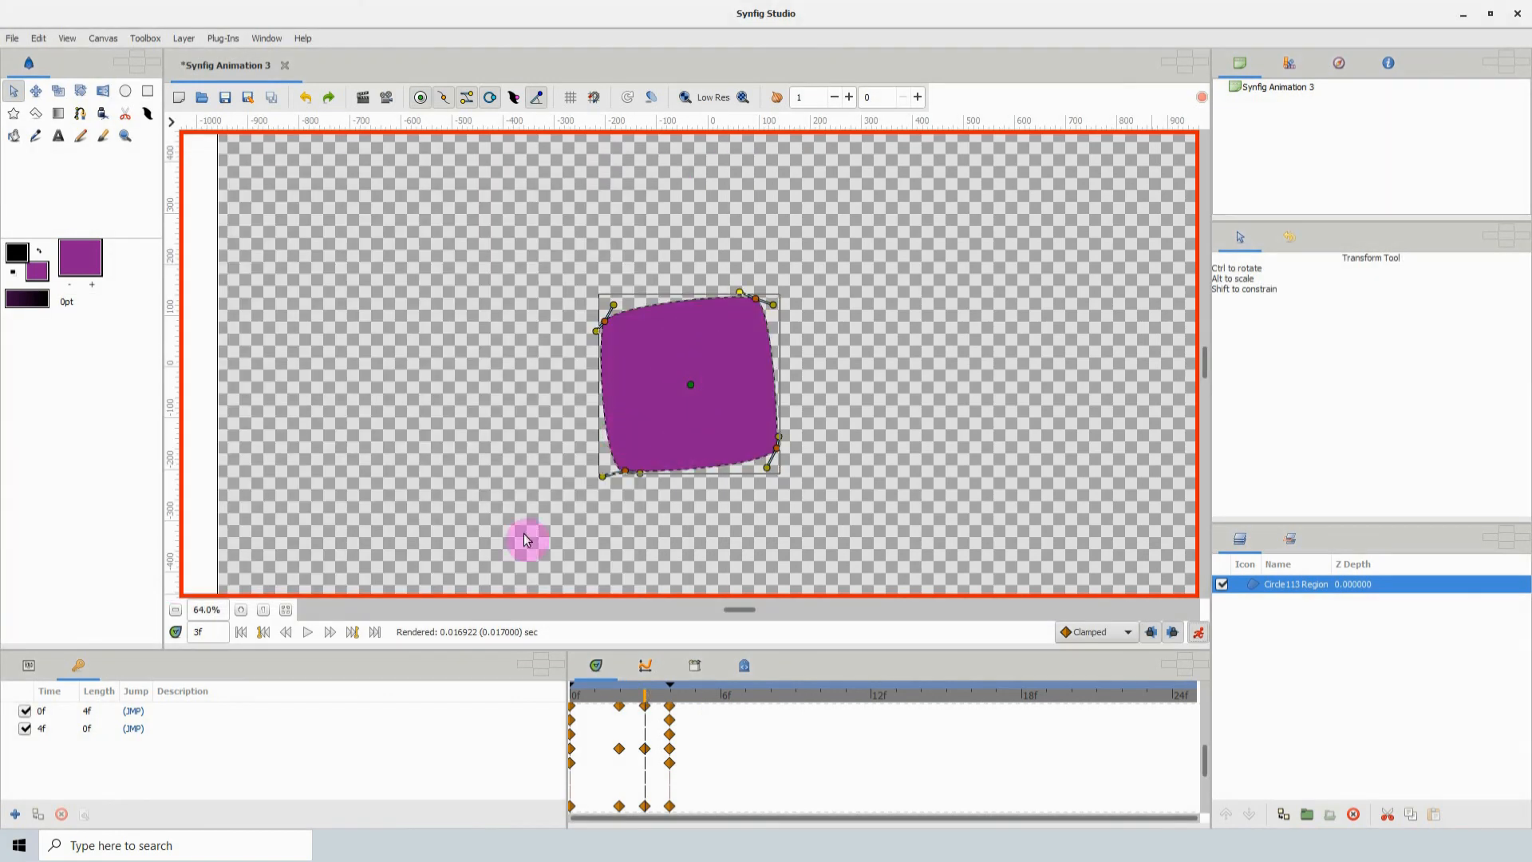
- At frame 4, change the region's color parameter to green (#5A9D04)
left_click(33, 675)
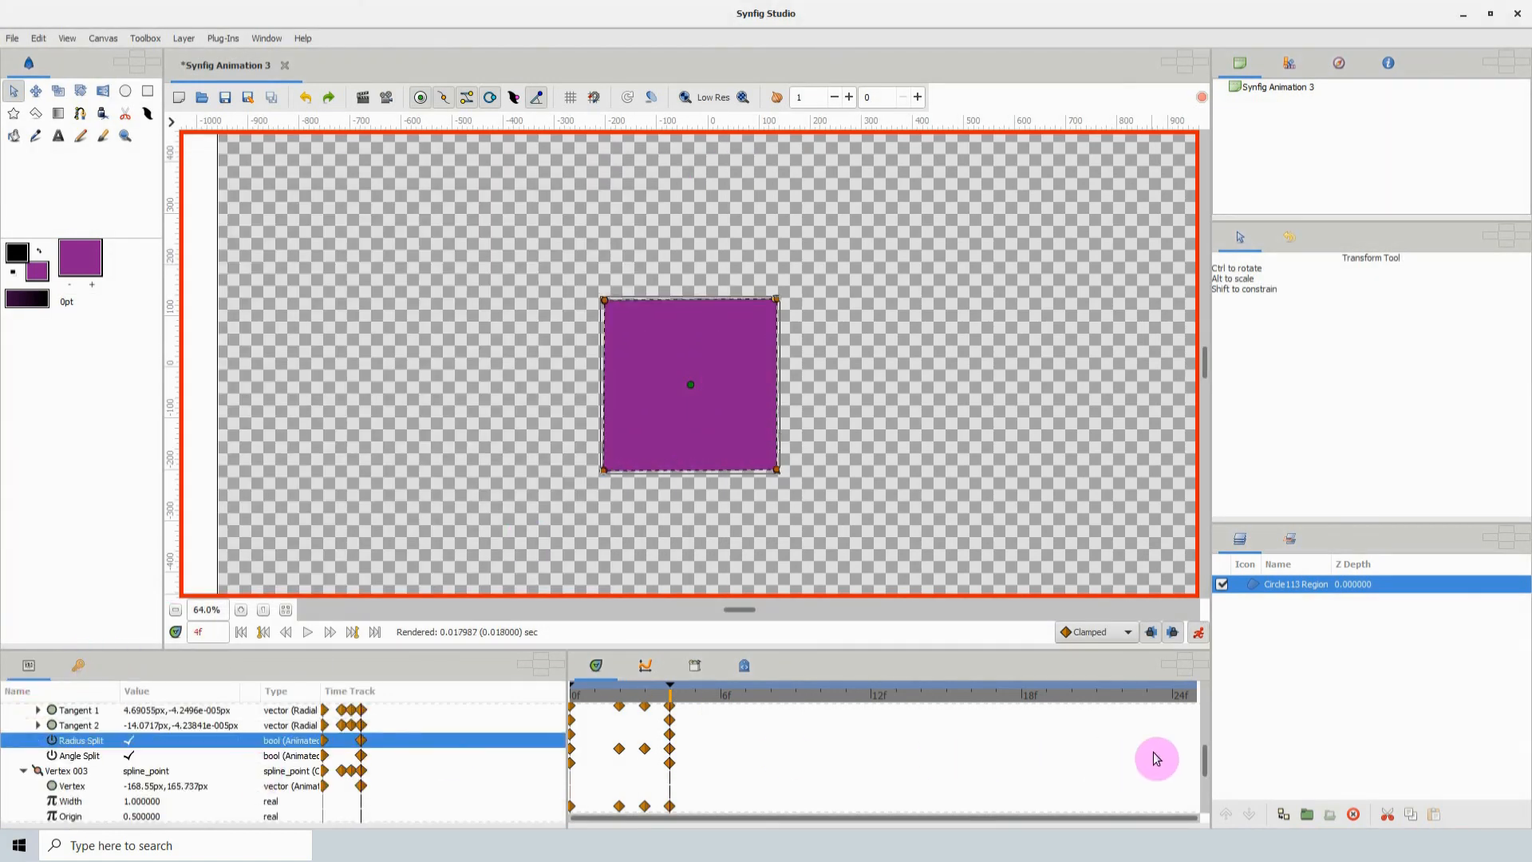
left_click_drag(1203, 759, 1203, 702)
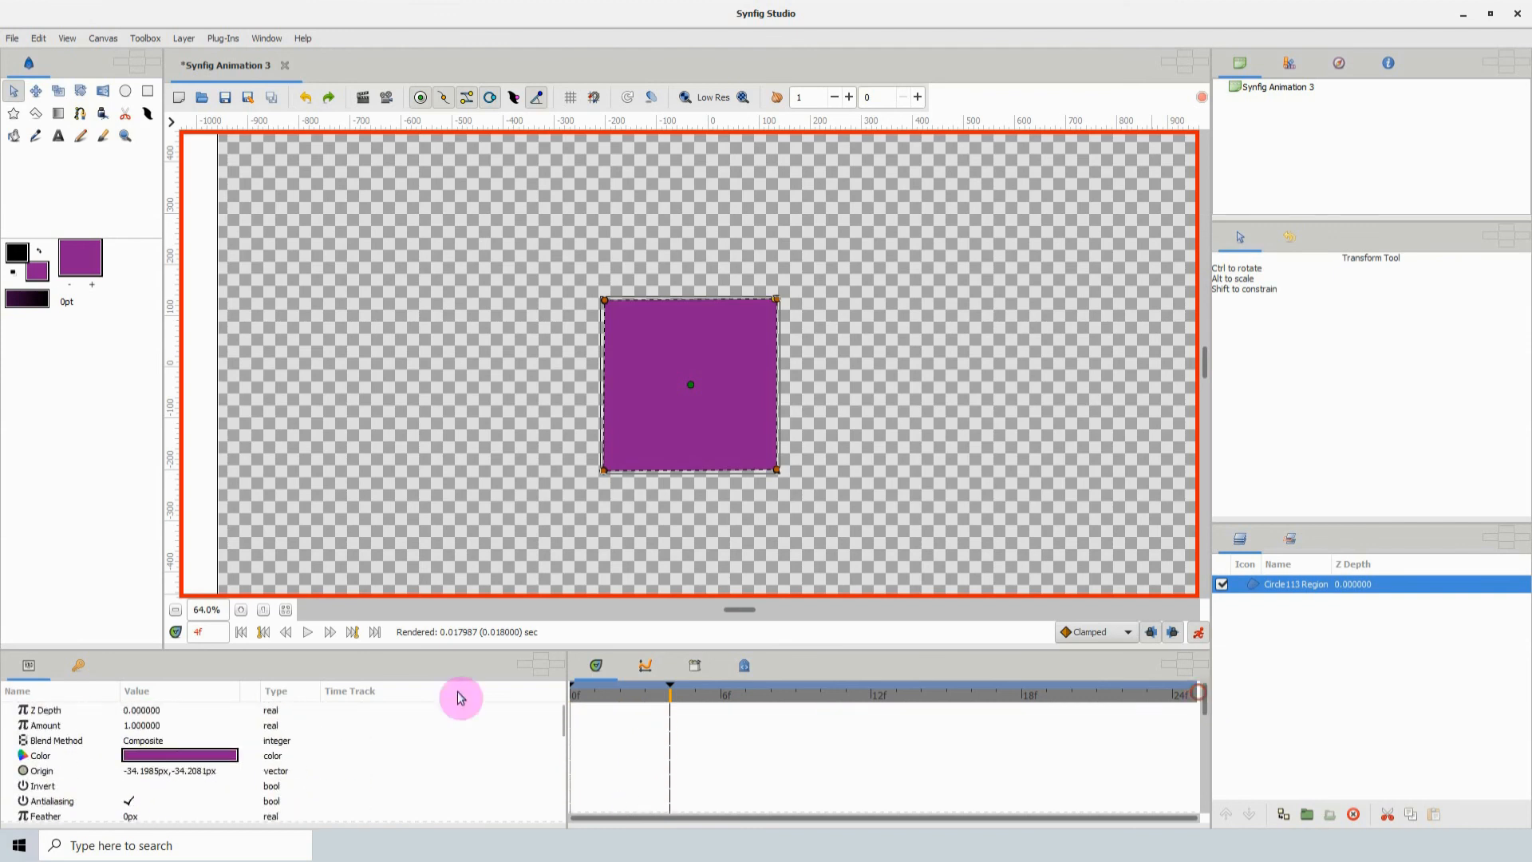
left_click(195, 756)
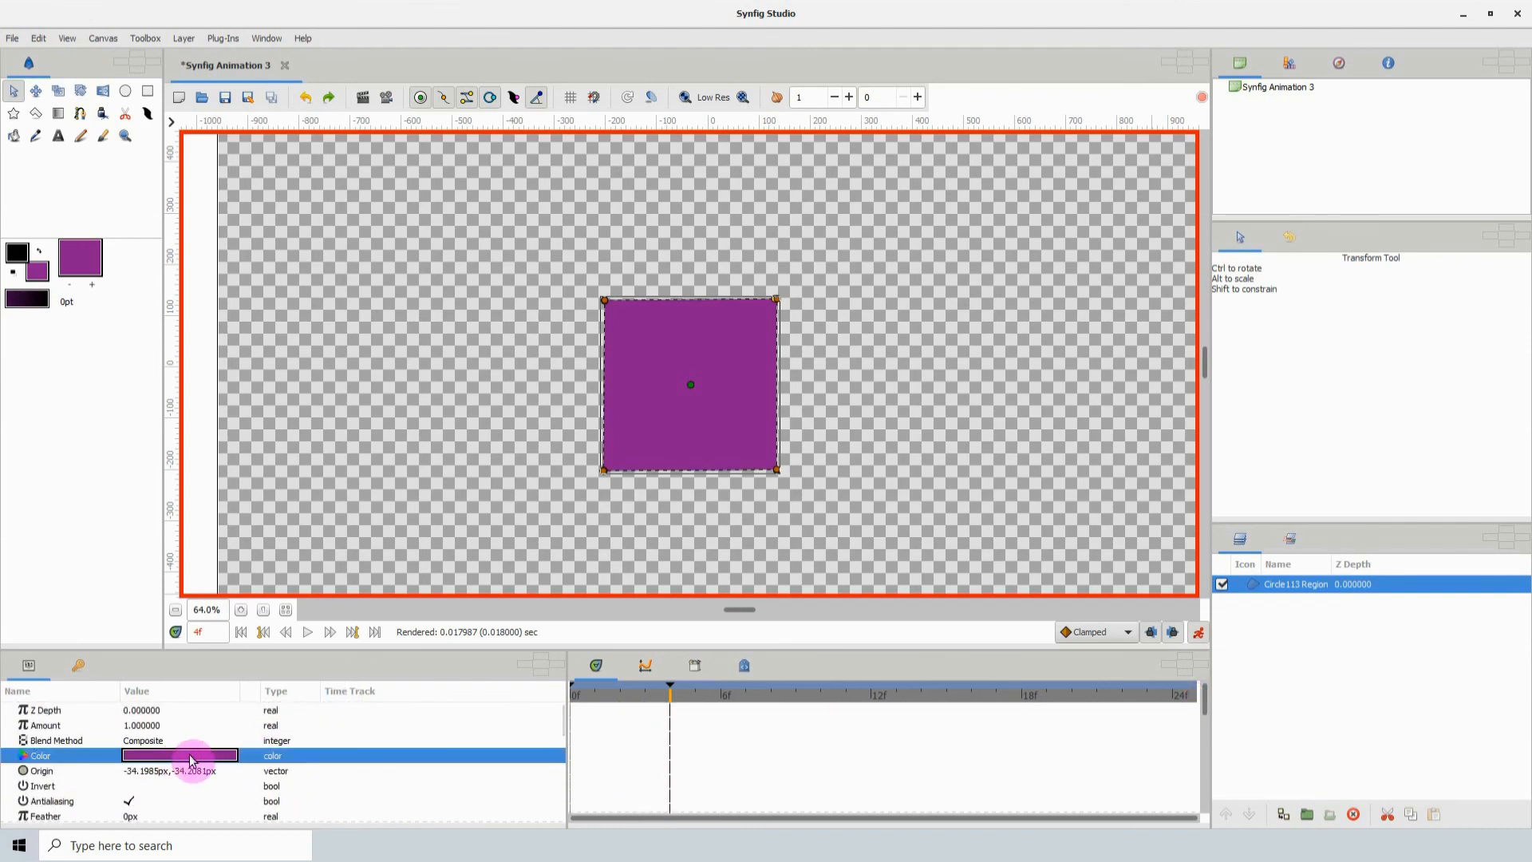
left_click(191, 758)
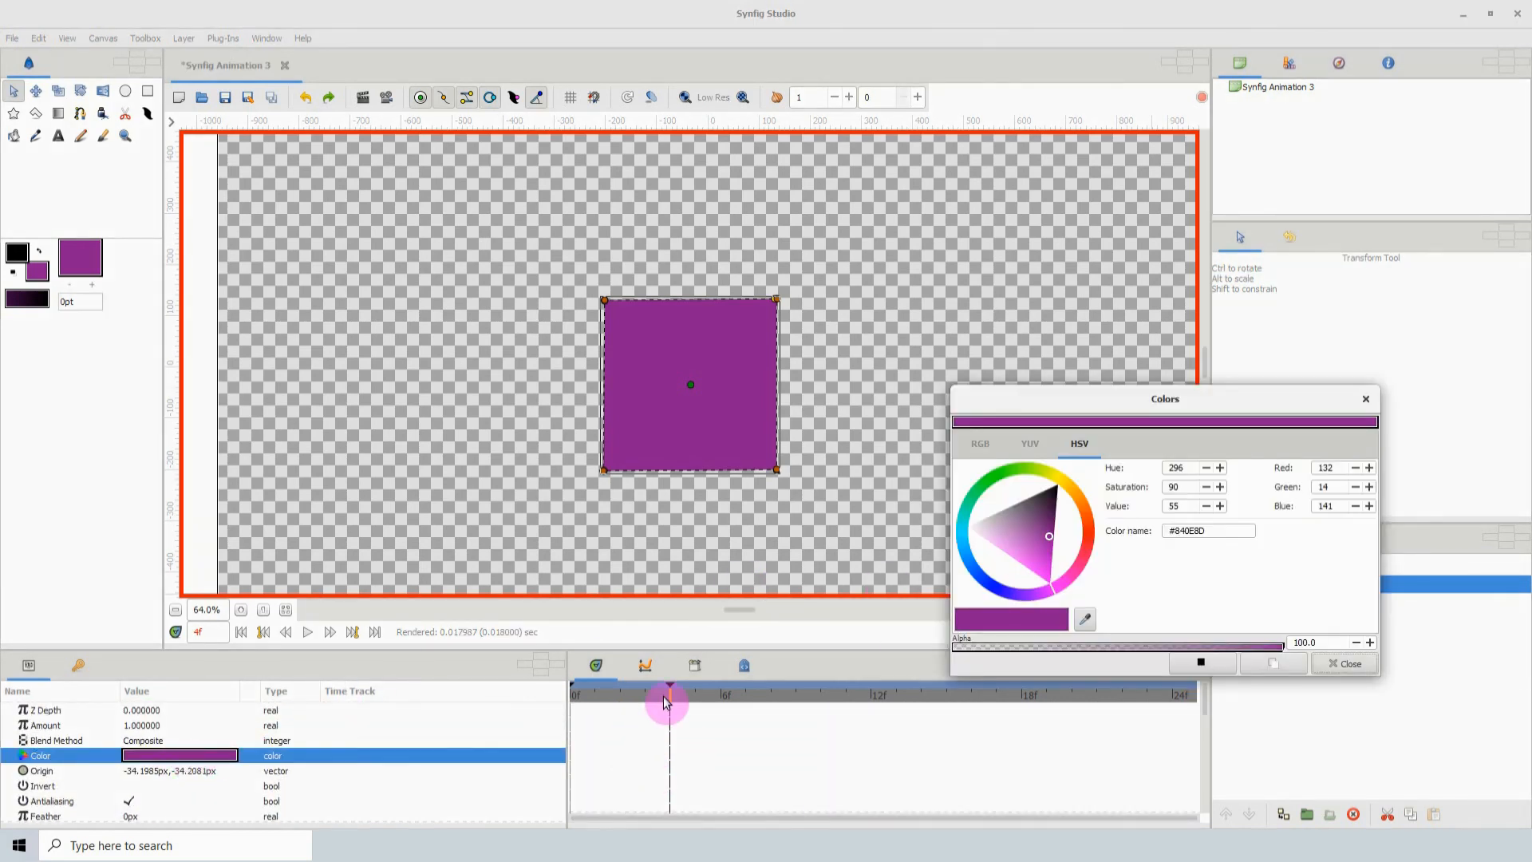
left_click_drag(1009, 529, 989, 534)
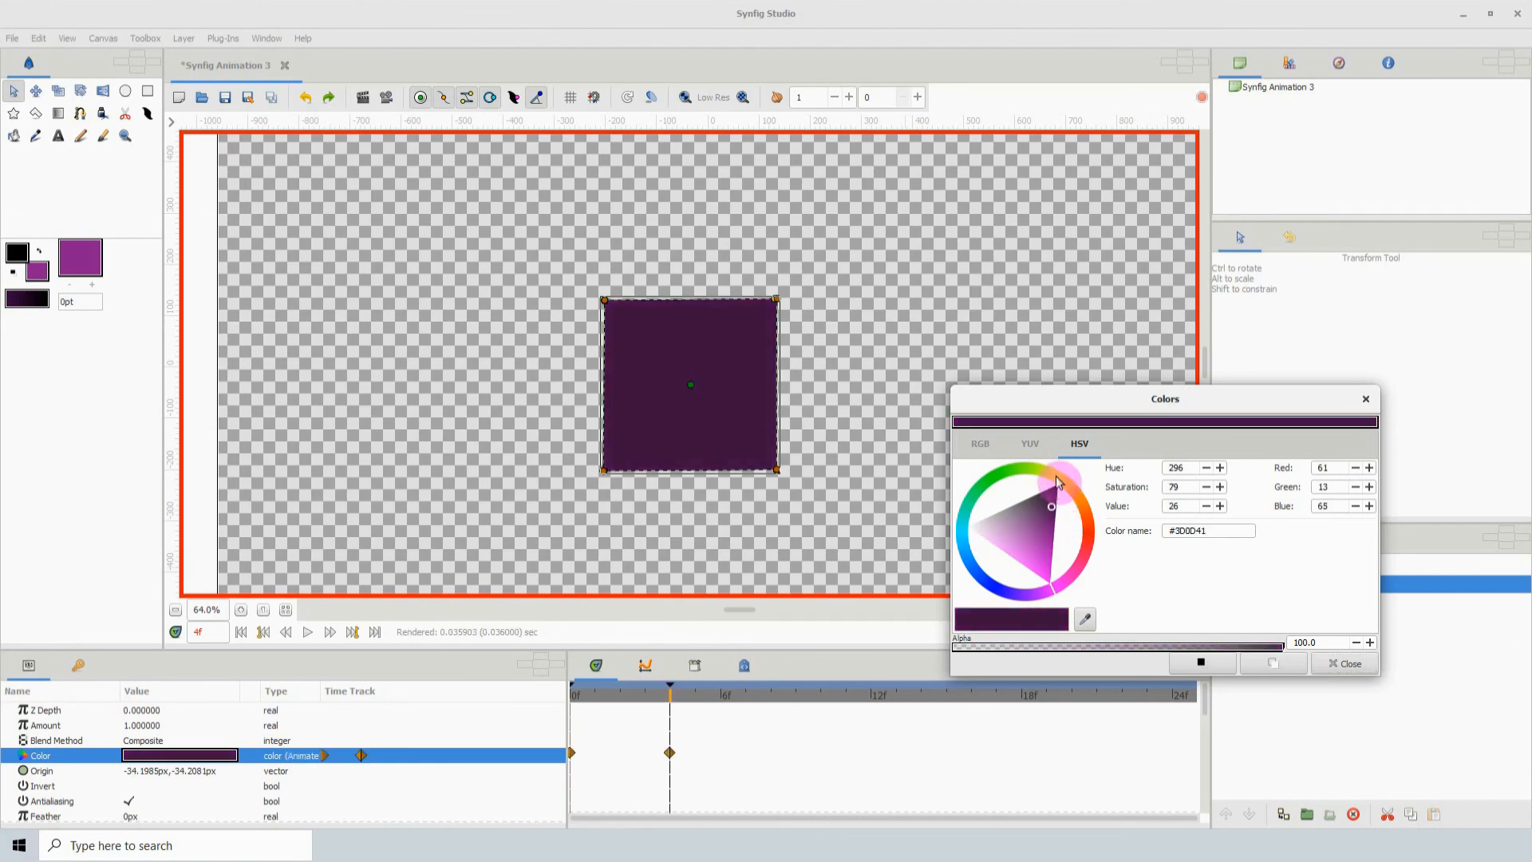
left_click_drag(1055, 476, 1029, 469)
left_click_drag(1018, 523, 1008, 507)
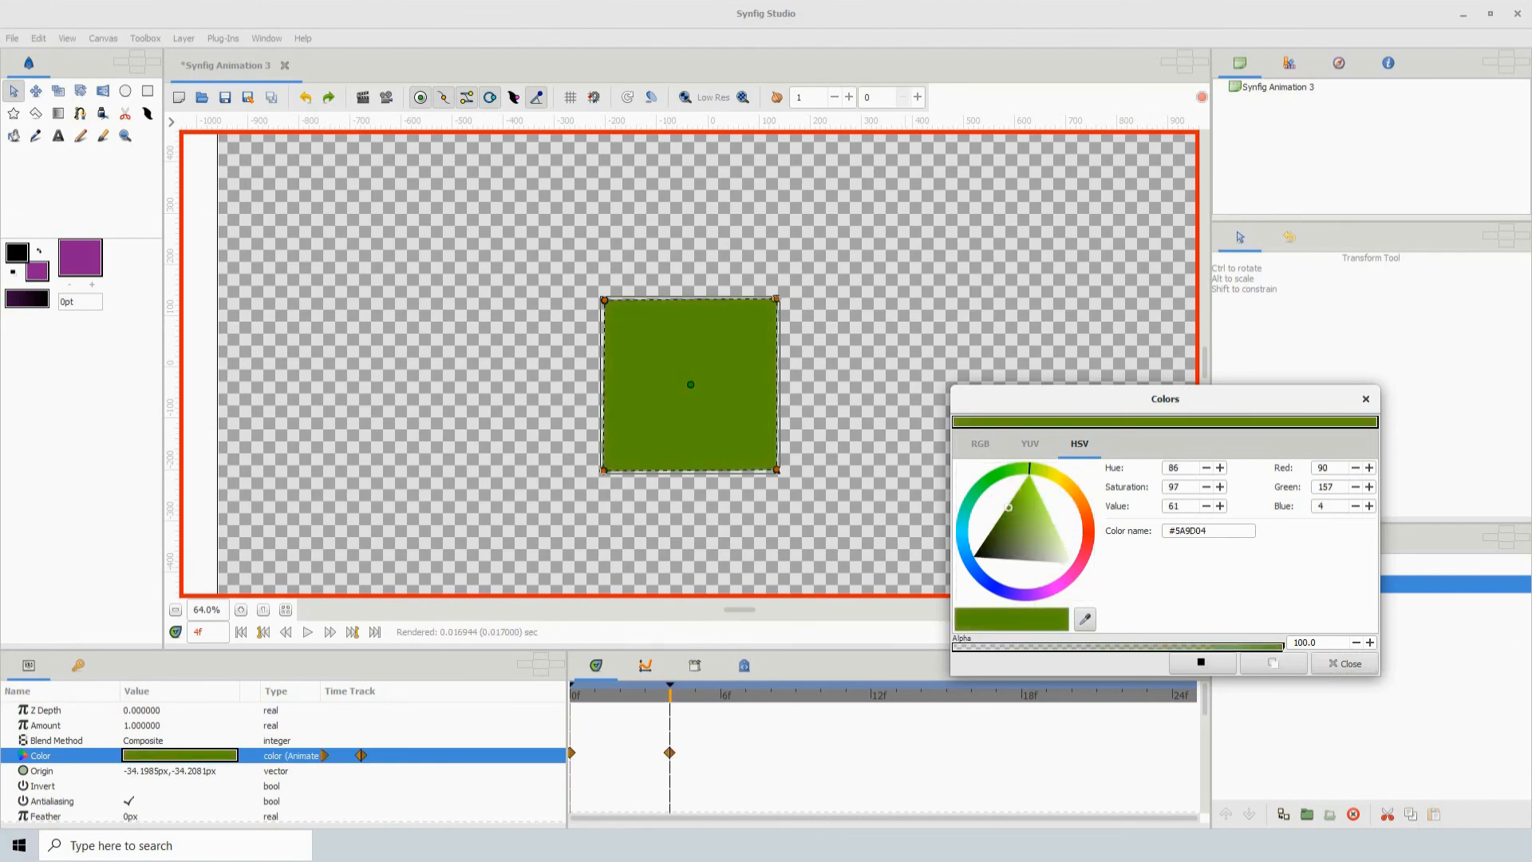
left_click(1343, 664)
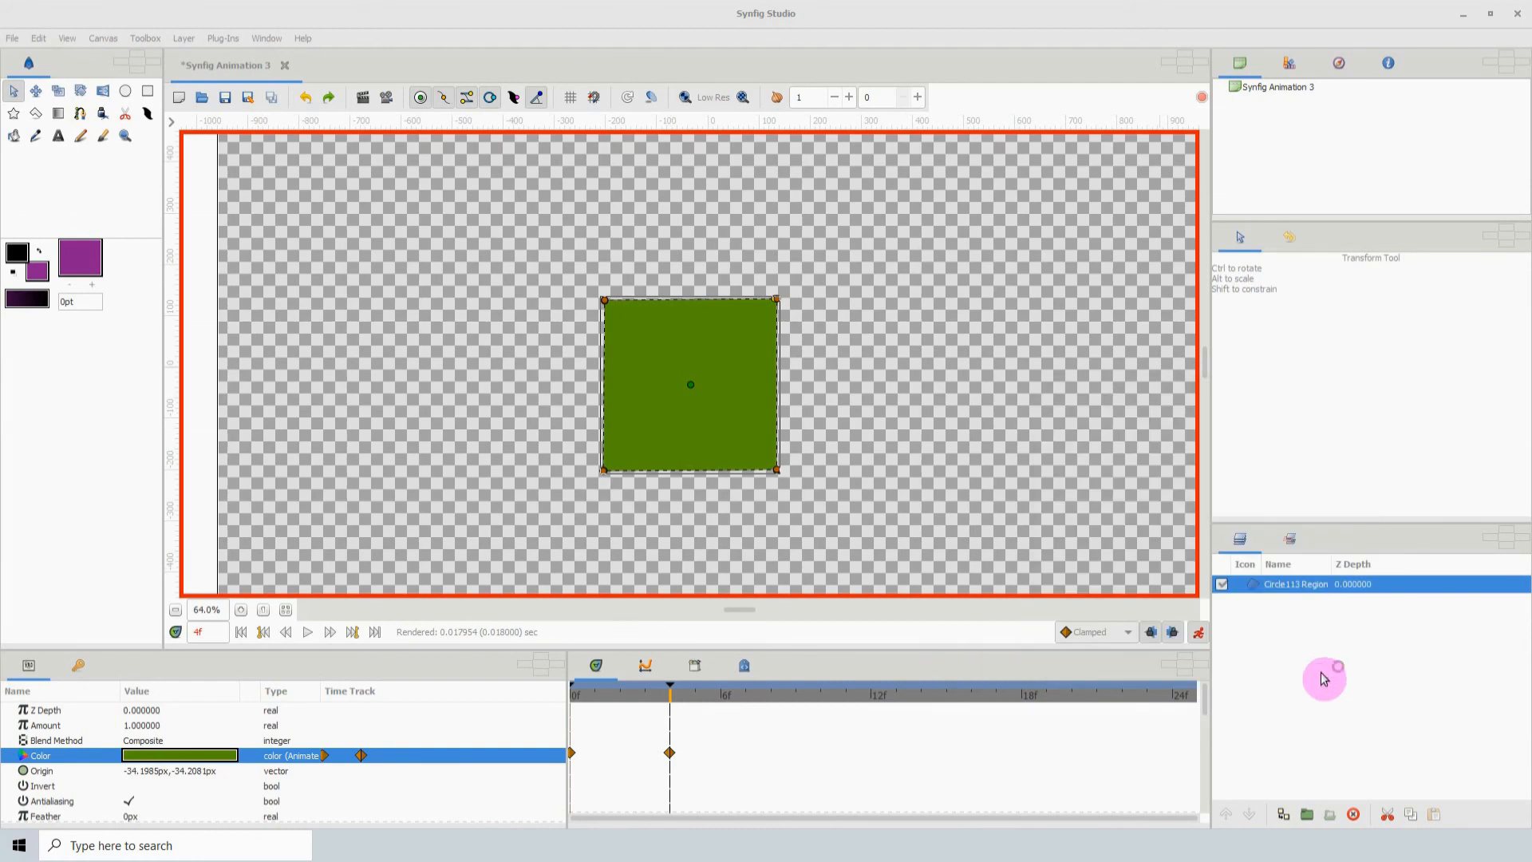
- Render a new preview of the animation and play the combined shape and color change
mouse_move(673, 701)
left_mouse_down()
mouse_move(564, 704)
mouse_move(699, 691)
left_mouse_up()
left_click(386, 96)
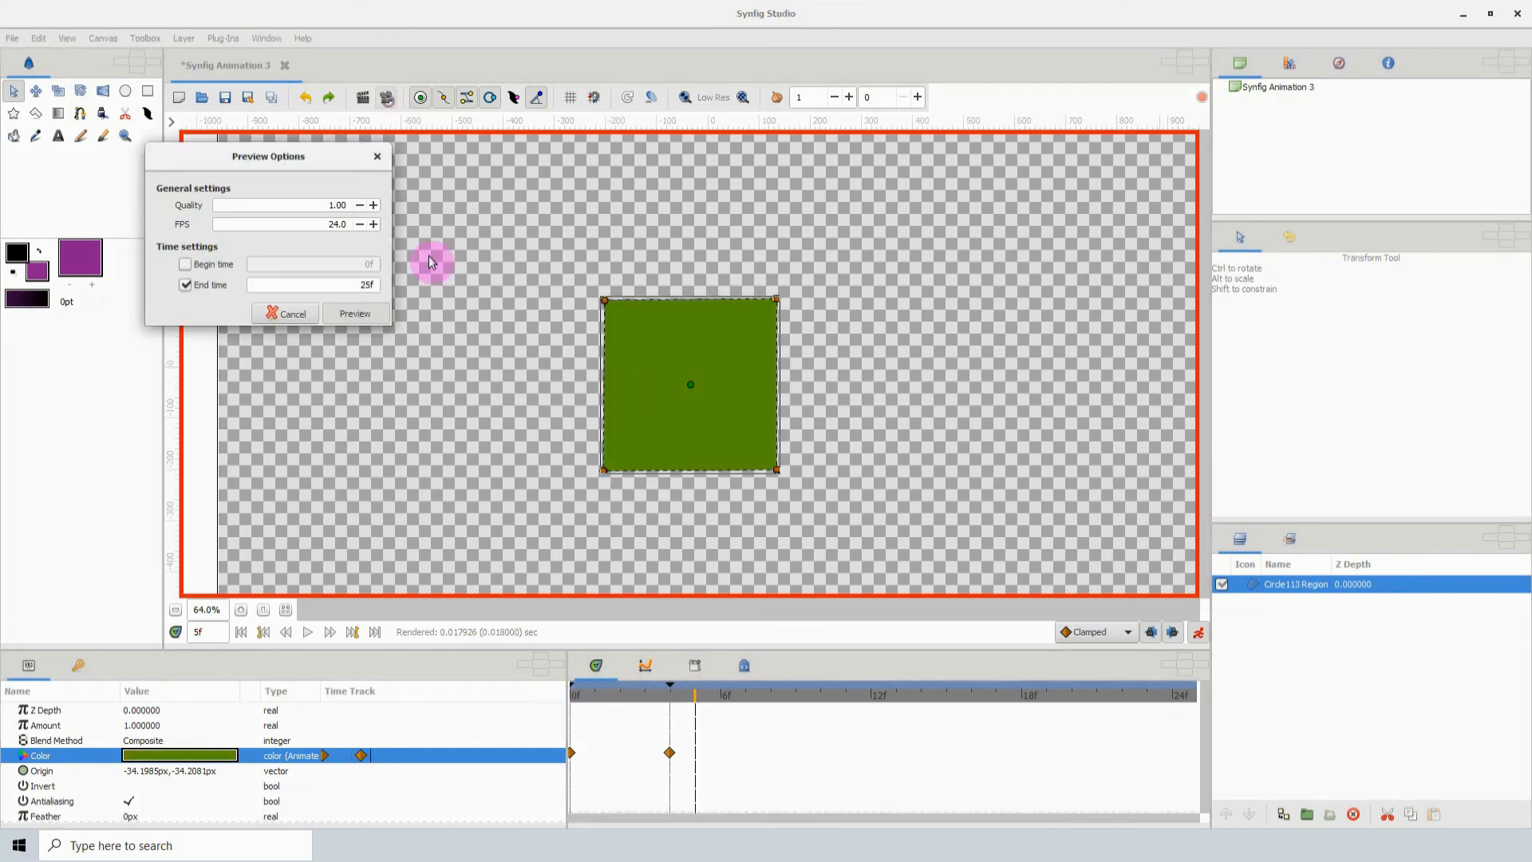
left_click(354, 315)
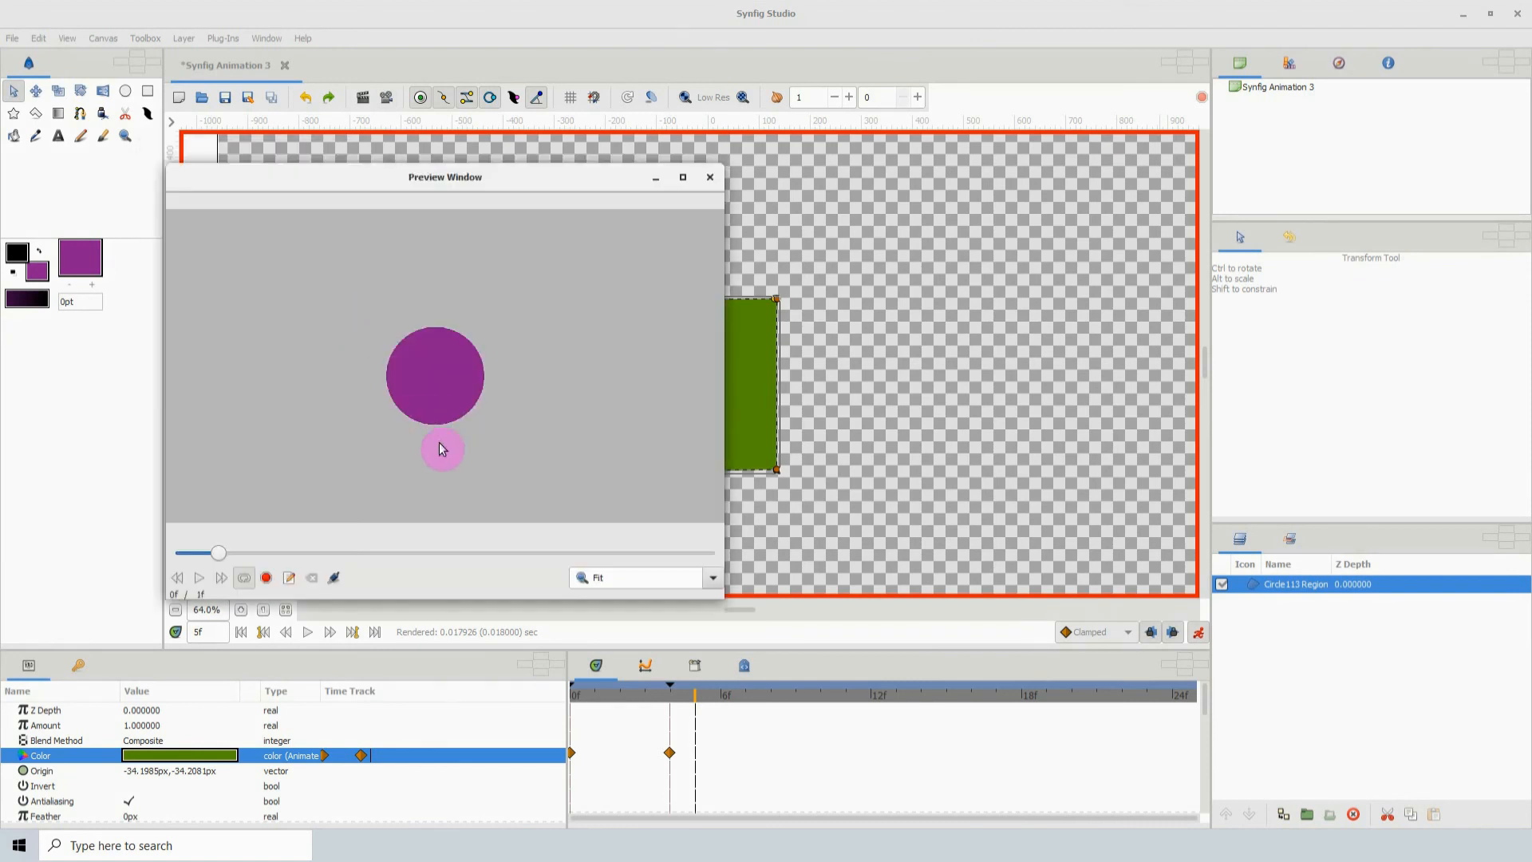
left_click(200, 580)
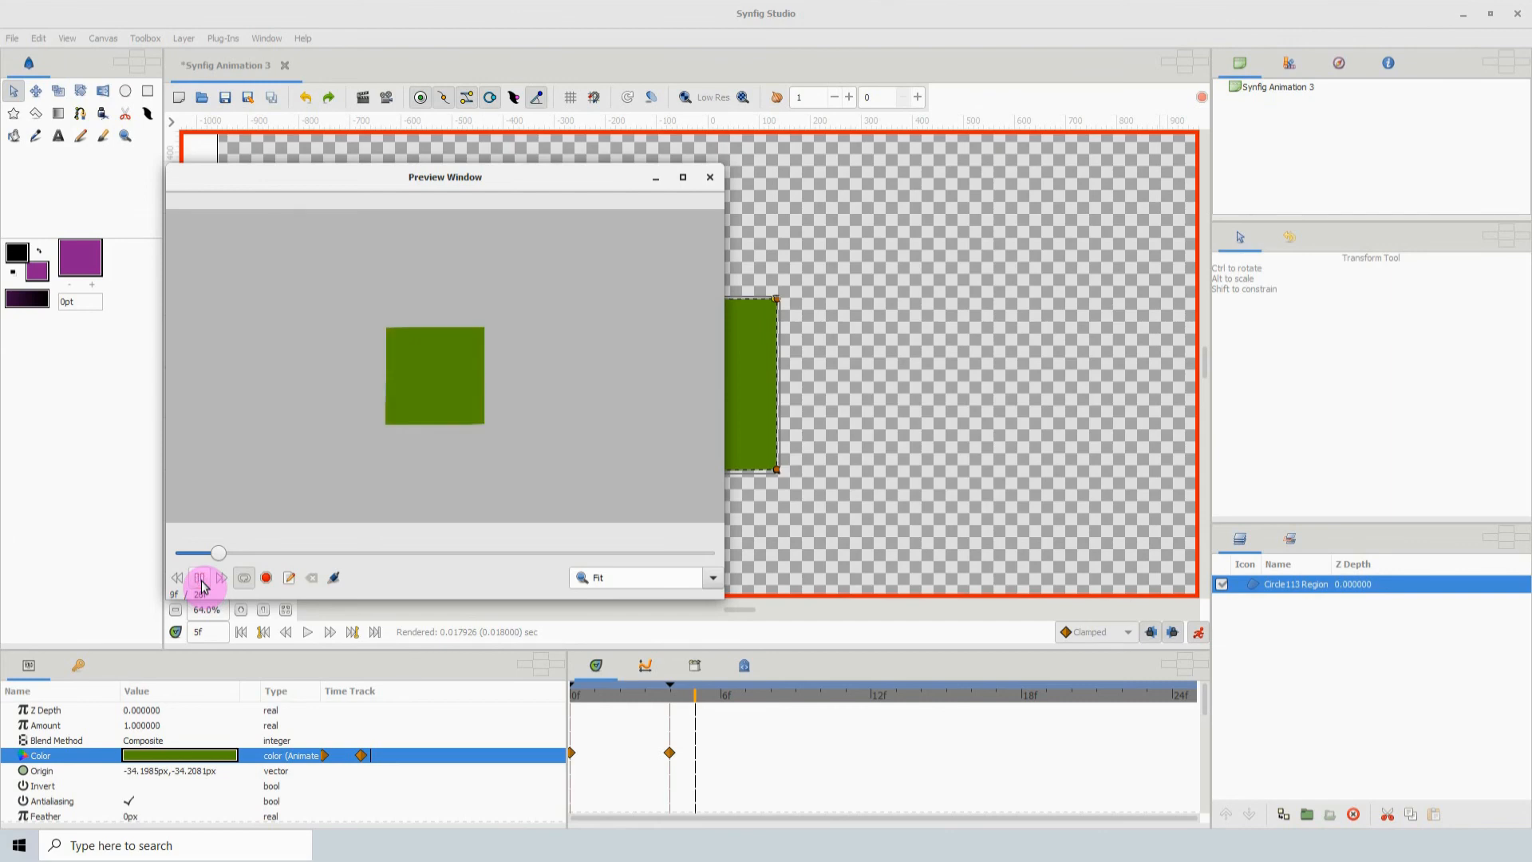